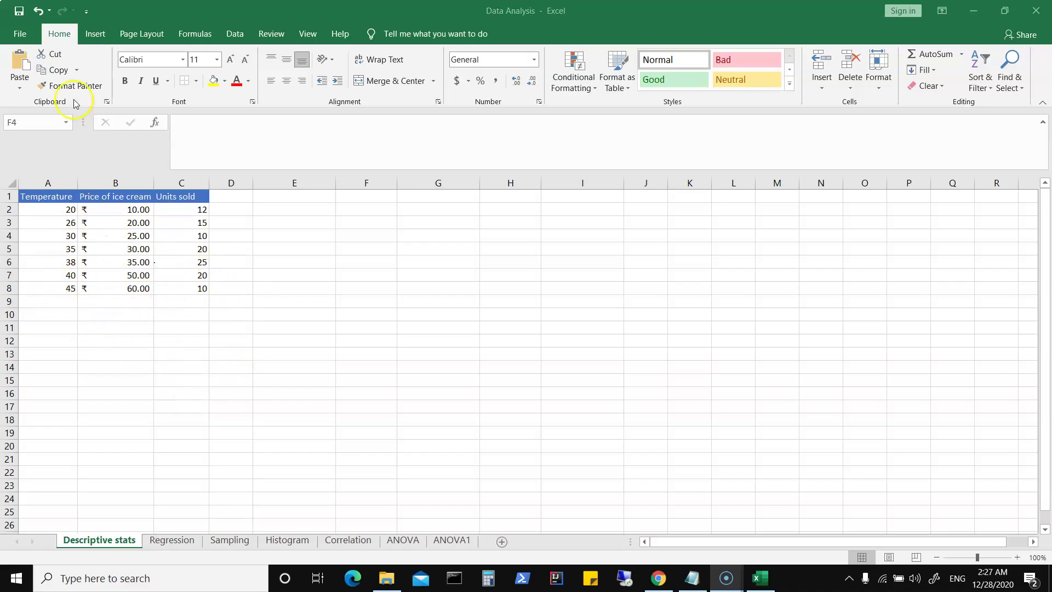
# Enable the Analysis ToolPak through Excel Options > Add-ins > Excel Add-ins.
pyautogui.click(19, 34)
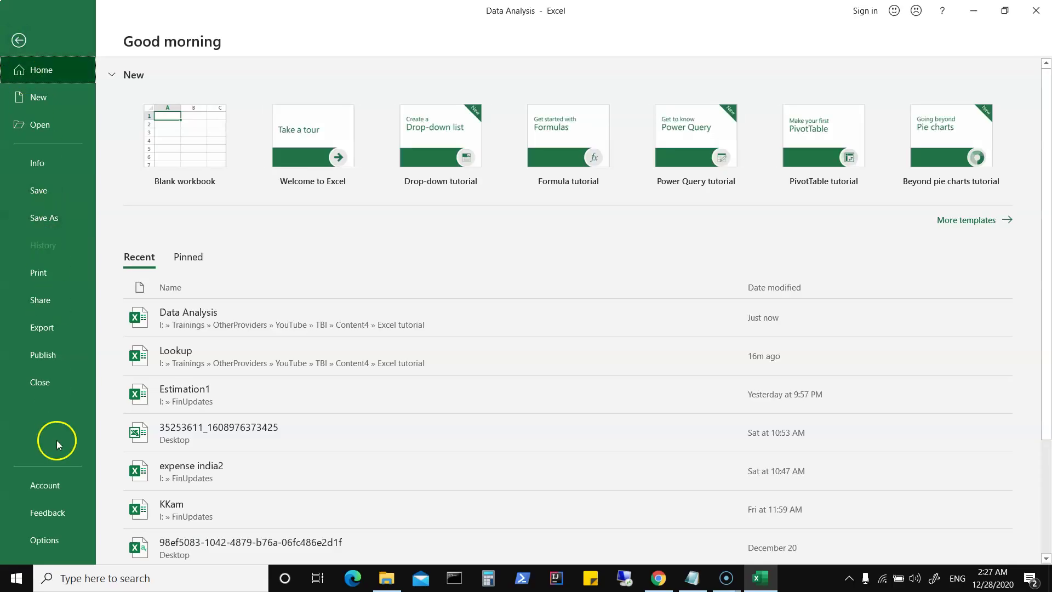
pyautogui.click(56, 542)
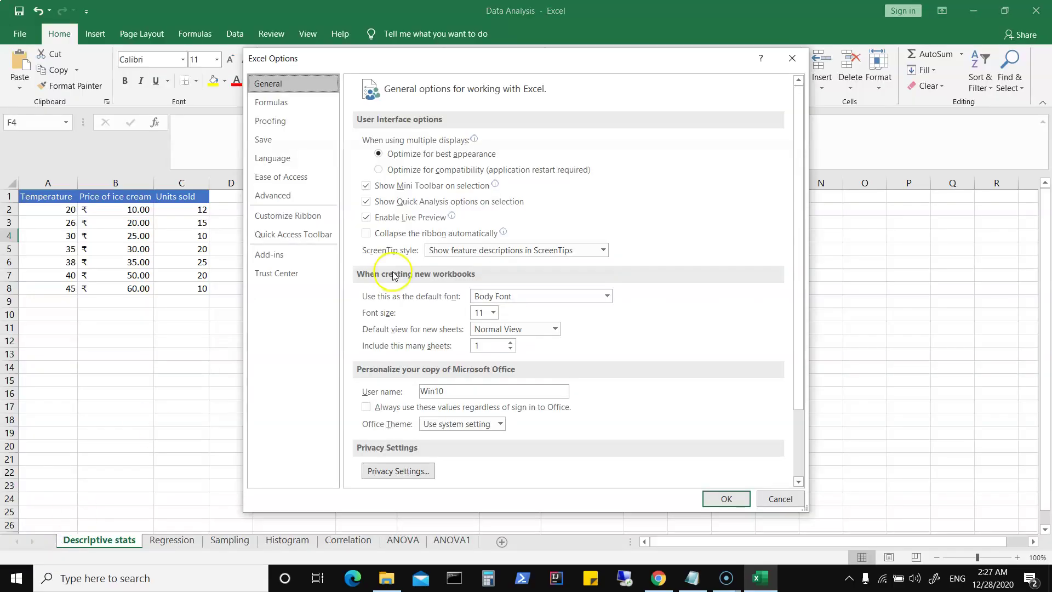
pyautogui.click(275, 255)
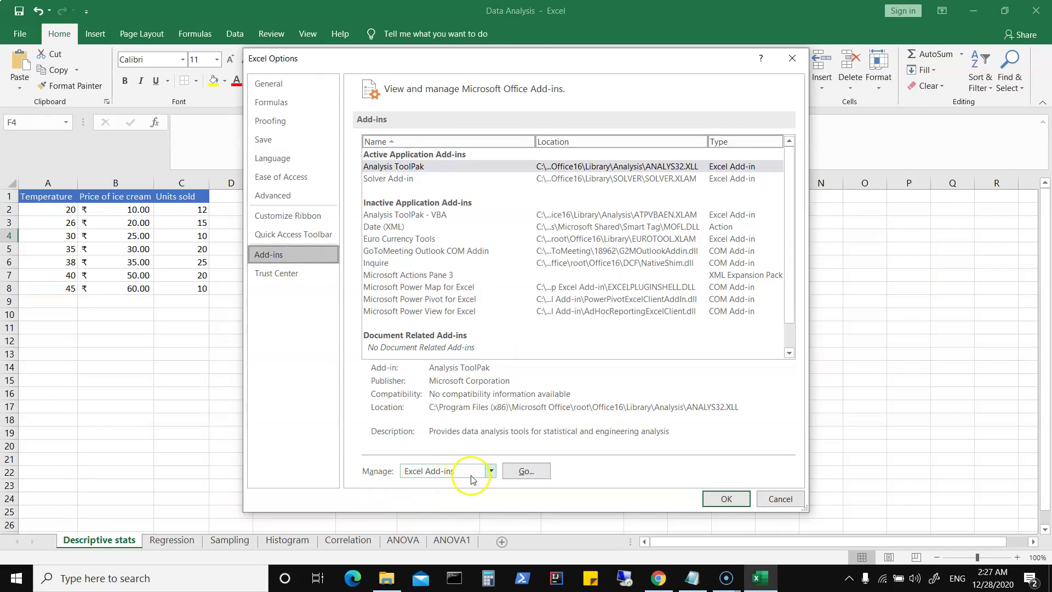
pyautogui.click(526, 472)
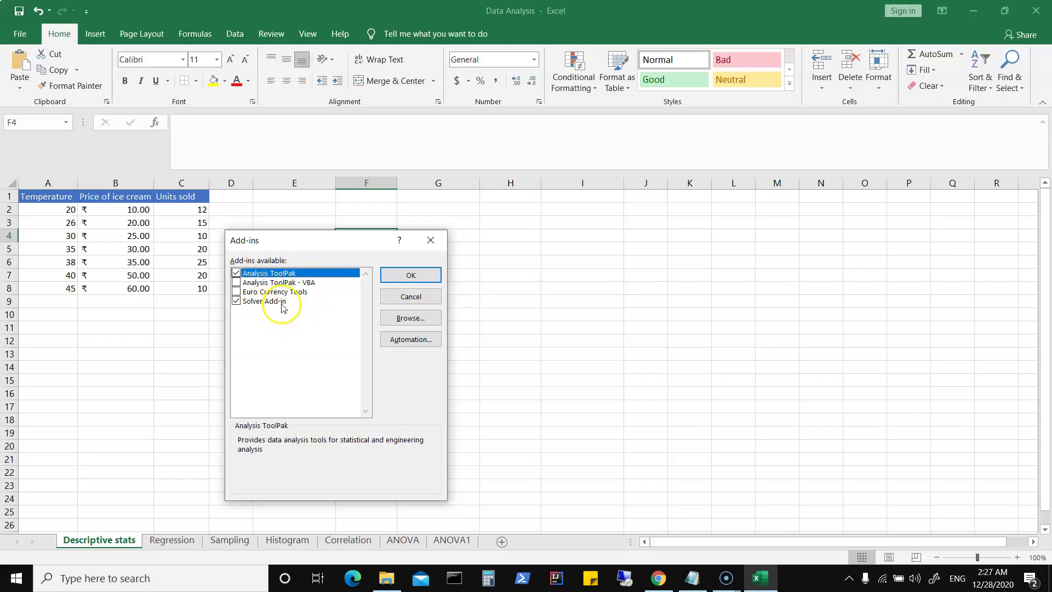
pyautogui.click(411, 275)
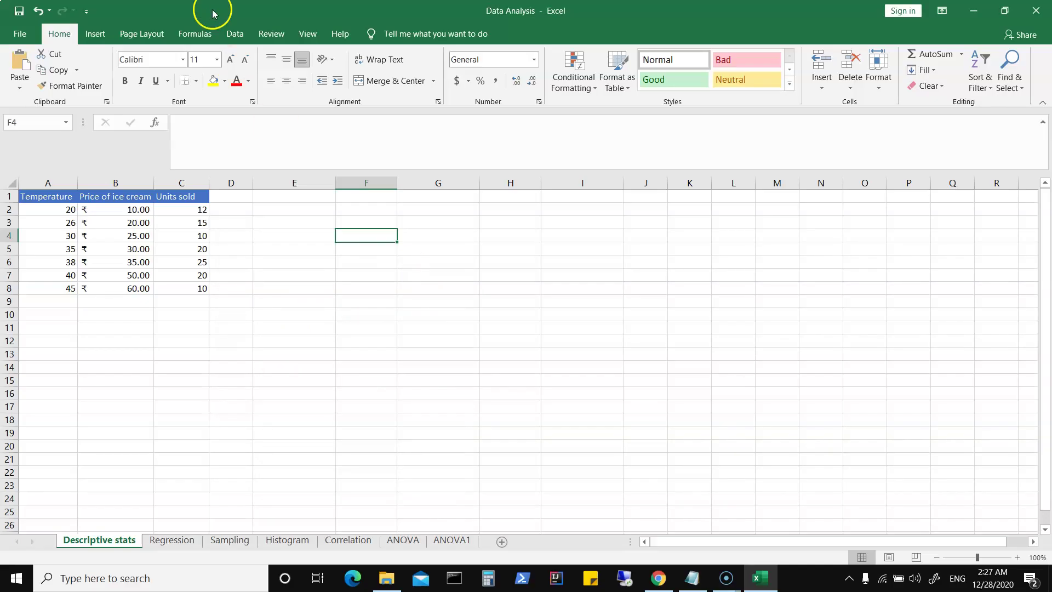
# With cell F5 selected, bring up the Data Analysis tool list from the Data tab.
pyautogui.click(234, 35)
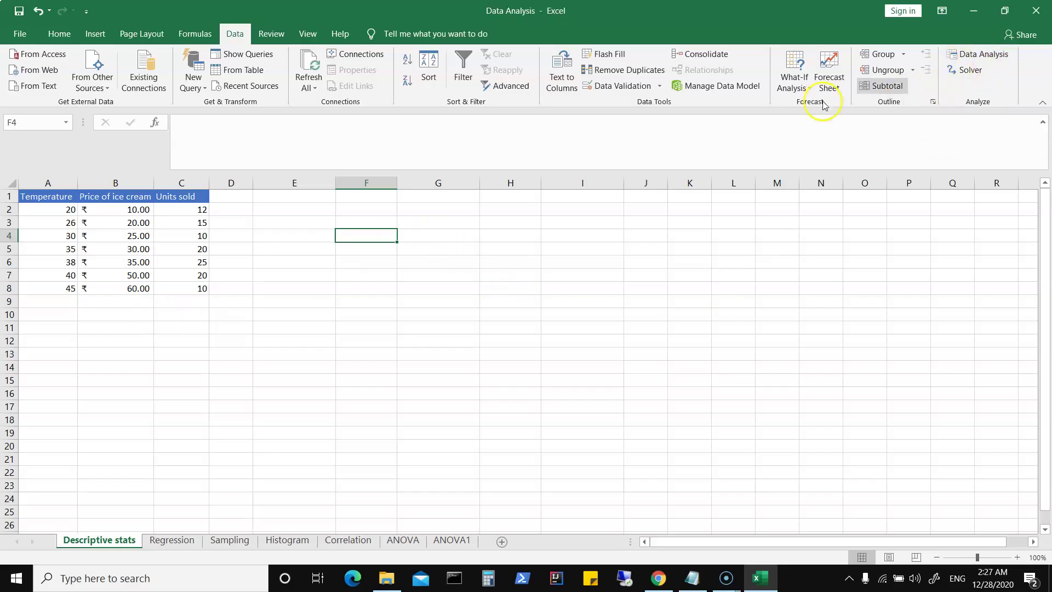
pyautogui.click(356, 234)
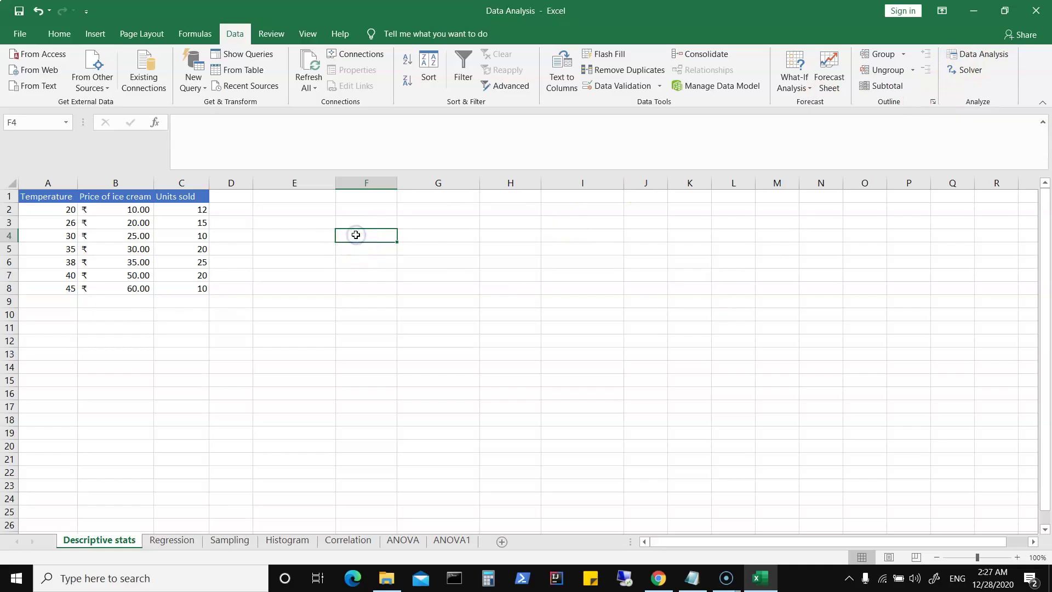
pyautogui.write('Te')
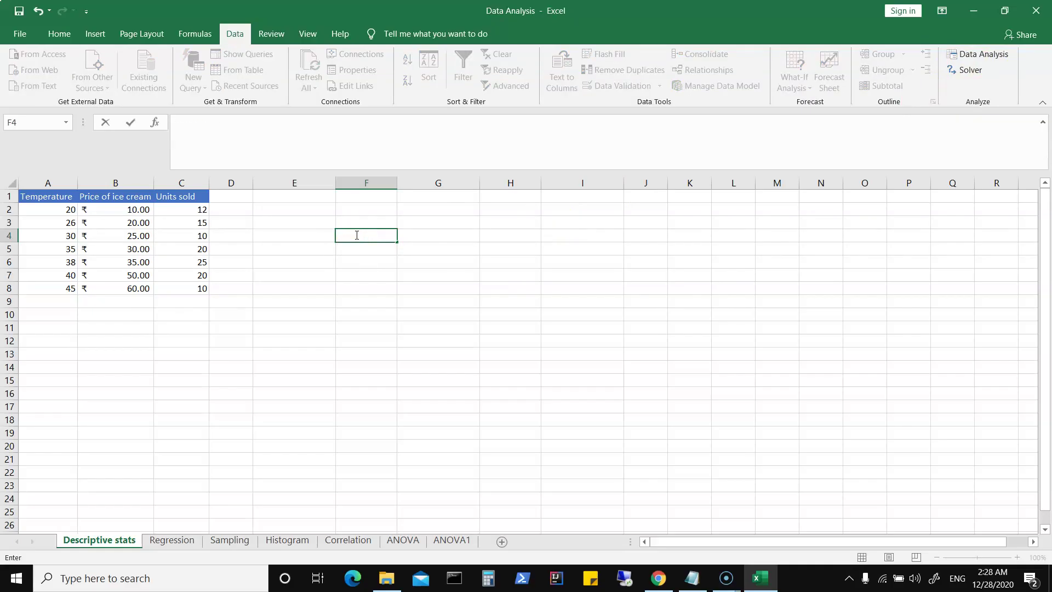
pyautogui.click(354, 251)
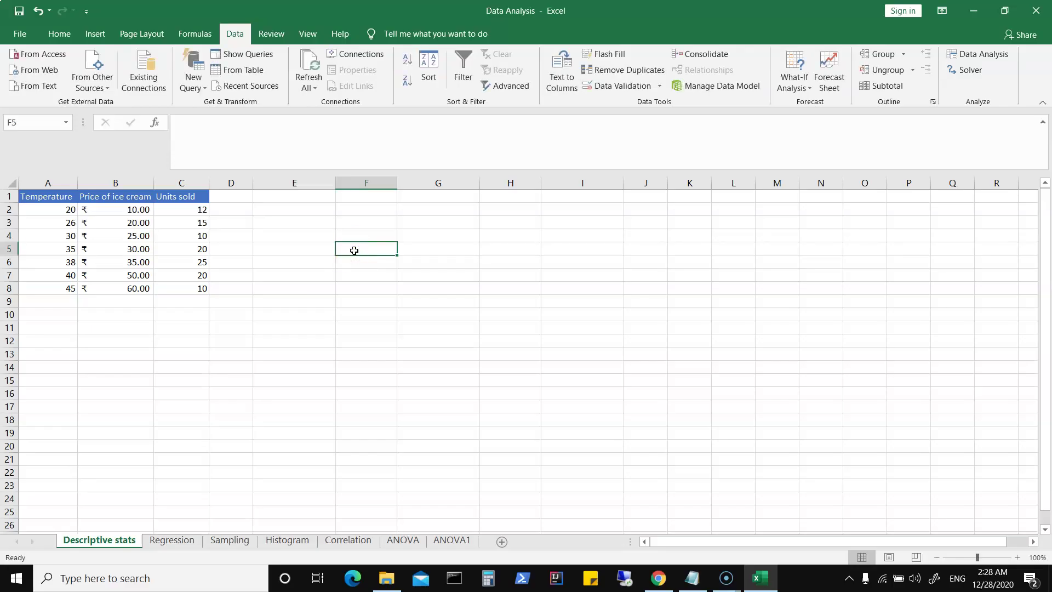
pyautogui.click(993, 56)
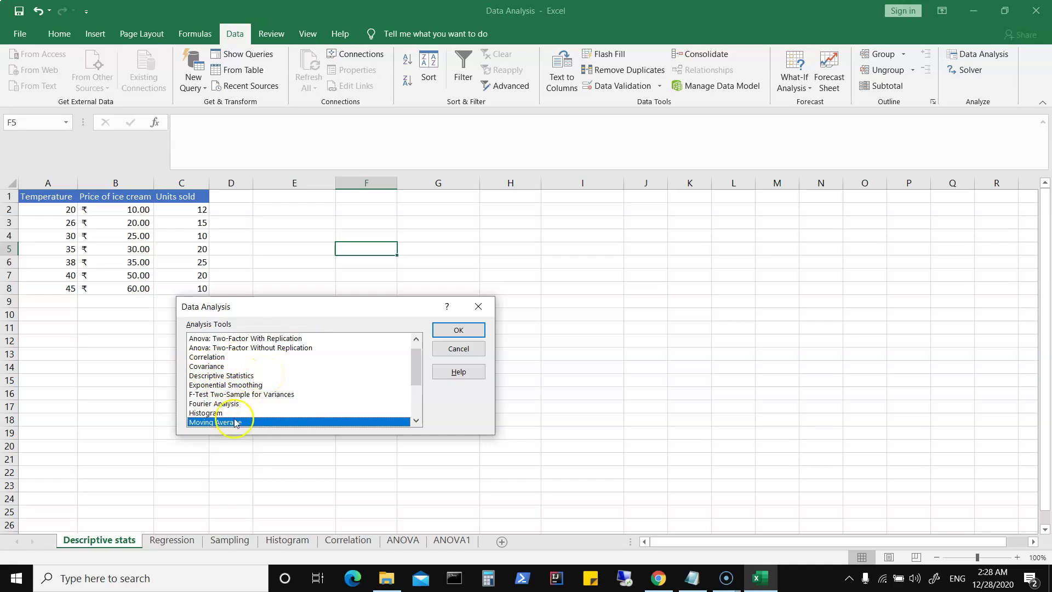
# Run Descriptive Statistics on A1:A8 with summary statistics output at F5.
pyautogui.click(215, 375)
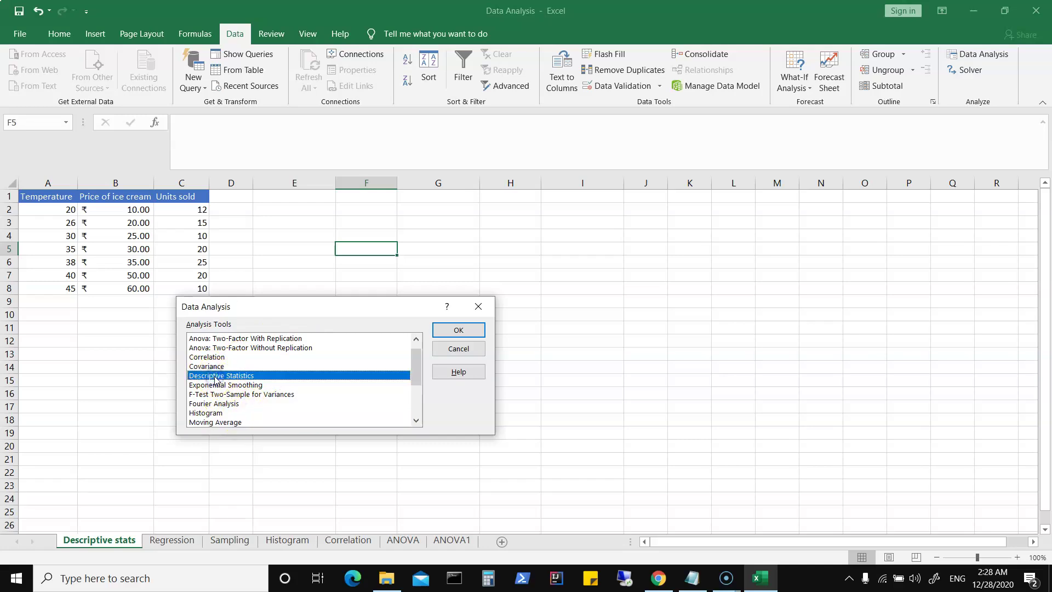
pyautogui.click(459, 330)
pyautogui.moveTo(374, 254); pyautogui.dragTo(629, 239)
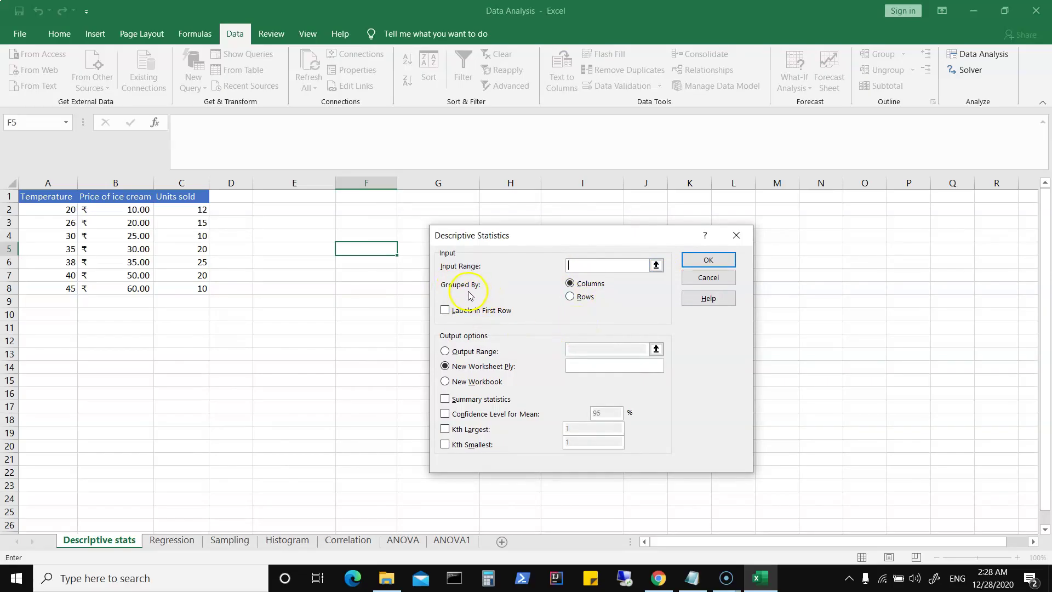
pyautogui.click(583, 264)
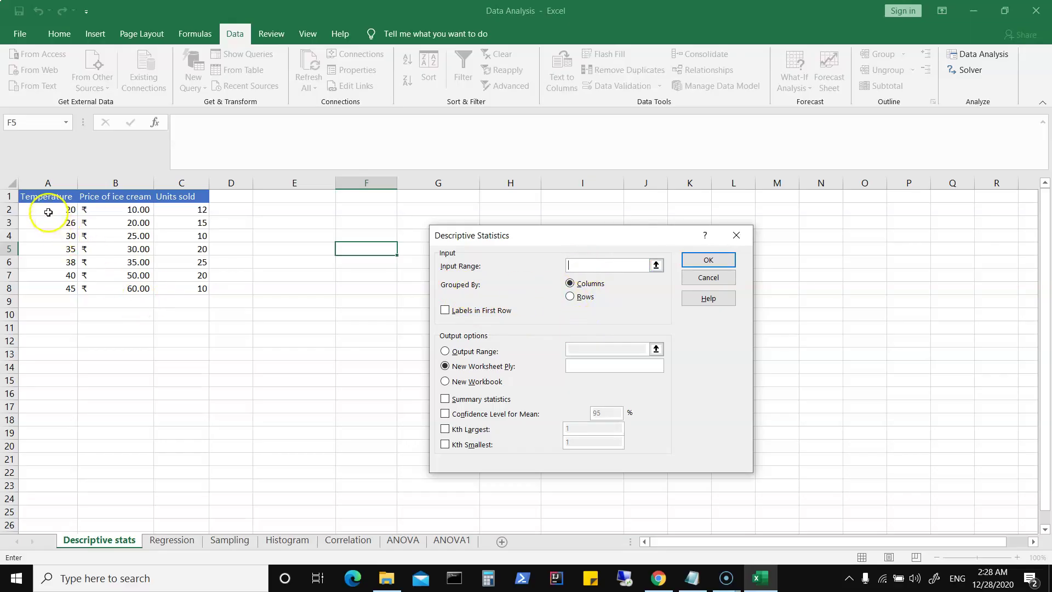
pyautogui.moveTo(49, 196); pyautogui.dragTo(51, 289)
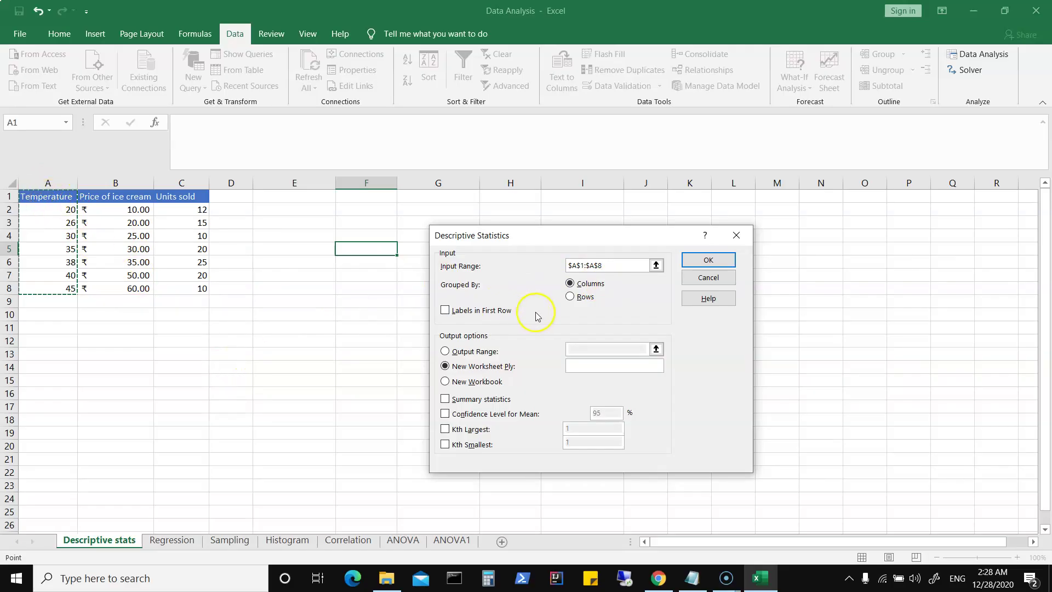
pyautogui.click(445, 352)
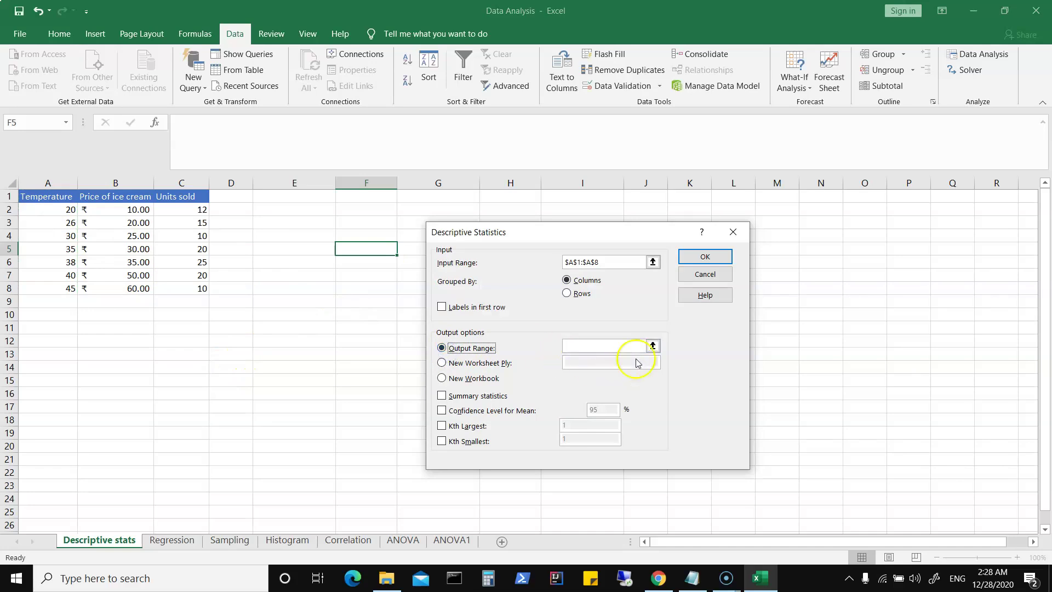
pyautogui.click(599, 346)
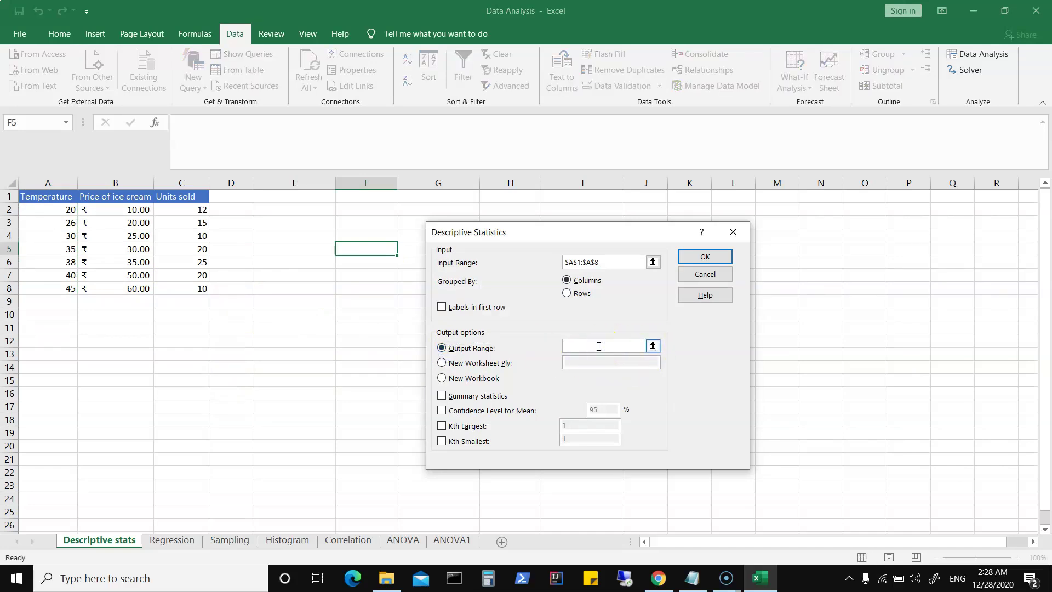
pyautogui.moveTo(360, 250); pyautogui.dragTo(364, 415)
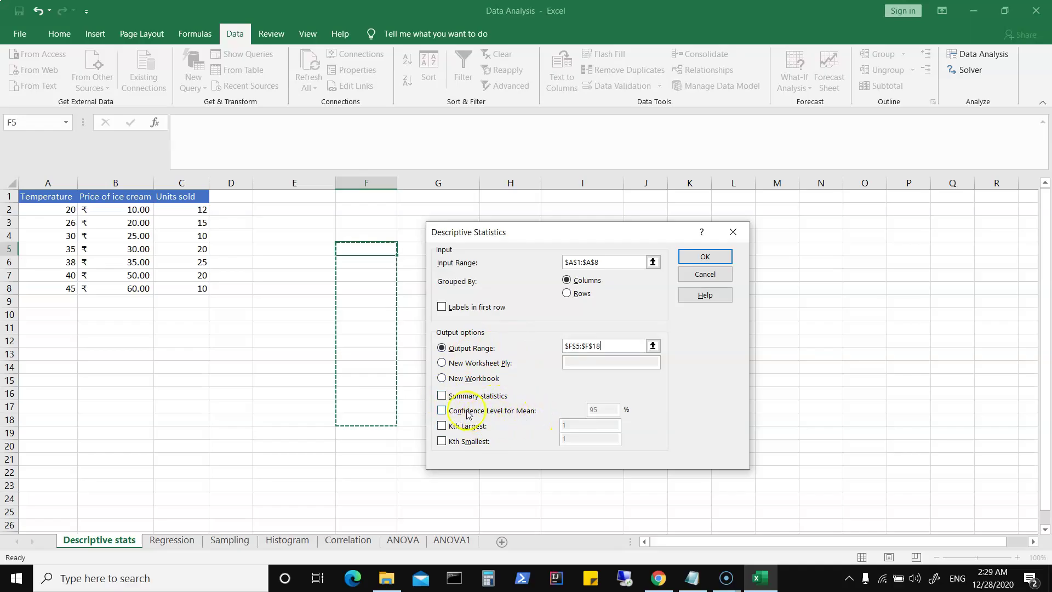
pyautogui.click(441, 395)
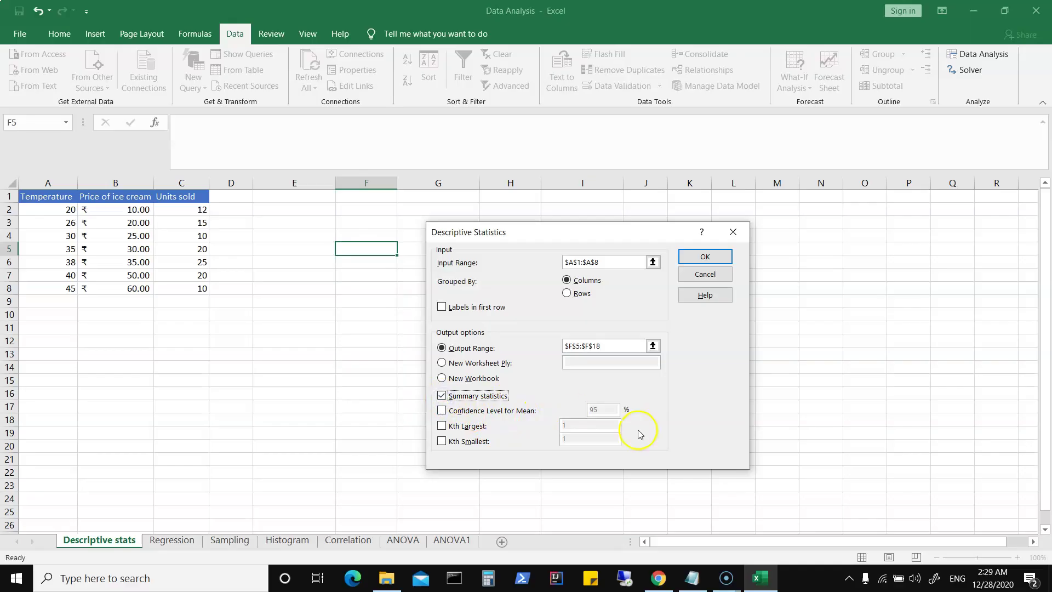
pyautogui.click(705, 258)
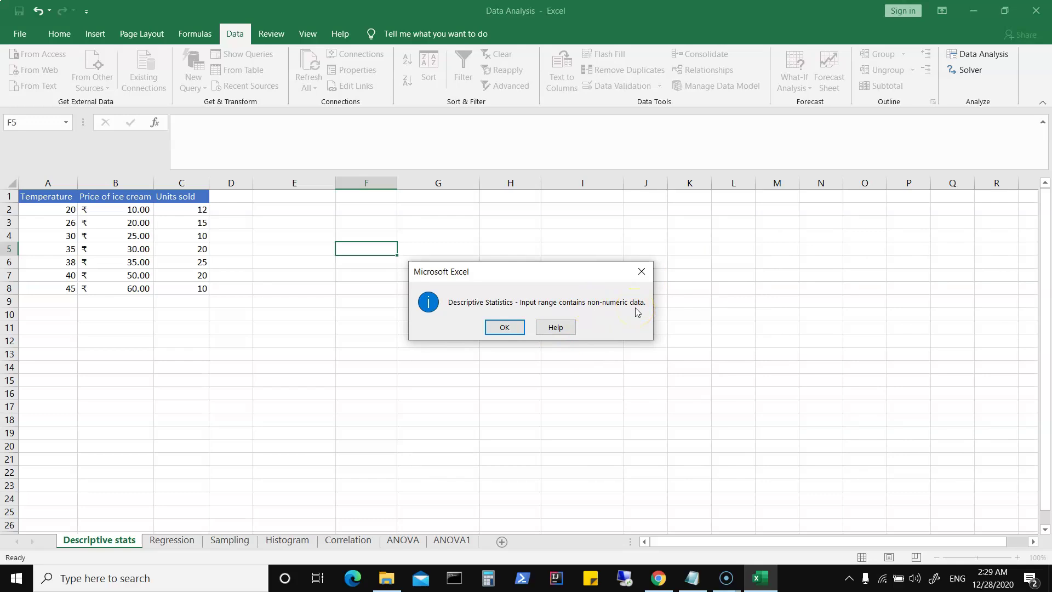
# Dismiss the warning and rerun Descriptive Statistics with input range A2:A8.
pyautogui.click(505, 328)
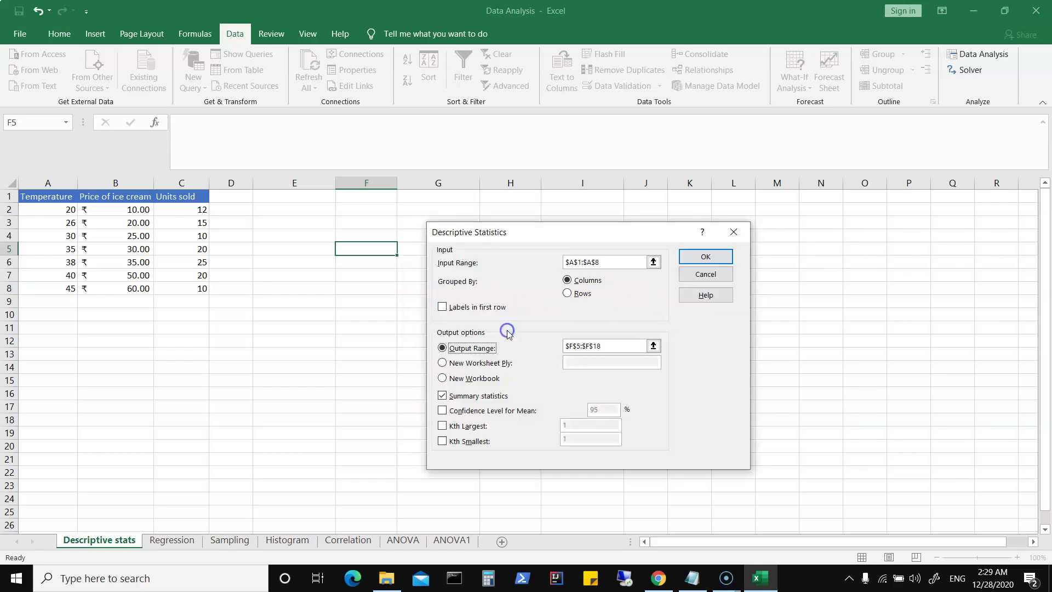
pyautogui.click(617, 264)
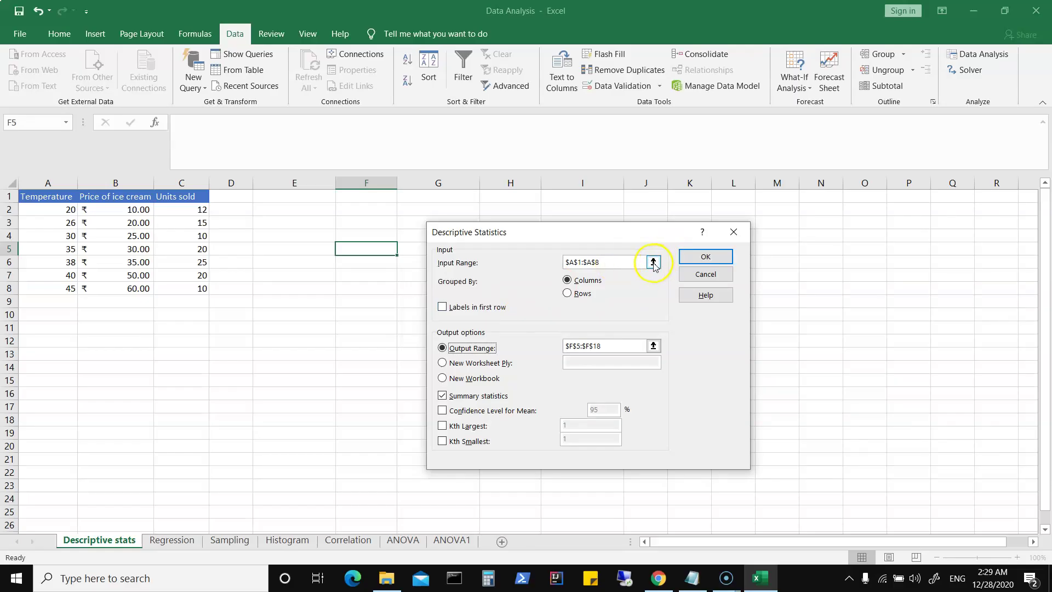
pyautogui.click(609, 263)
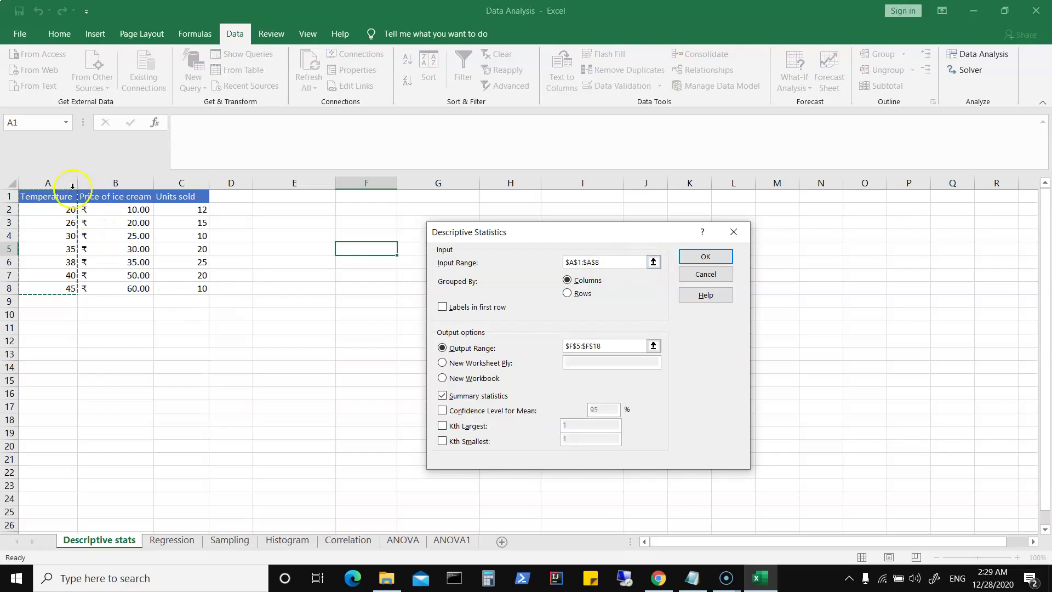
pyautogui.moveTo(49, 209); pyautogui.dragTo(53, 288)
pyautogui.click(691, 257)
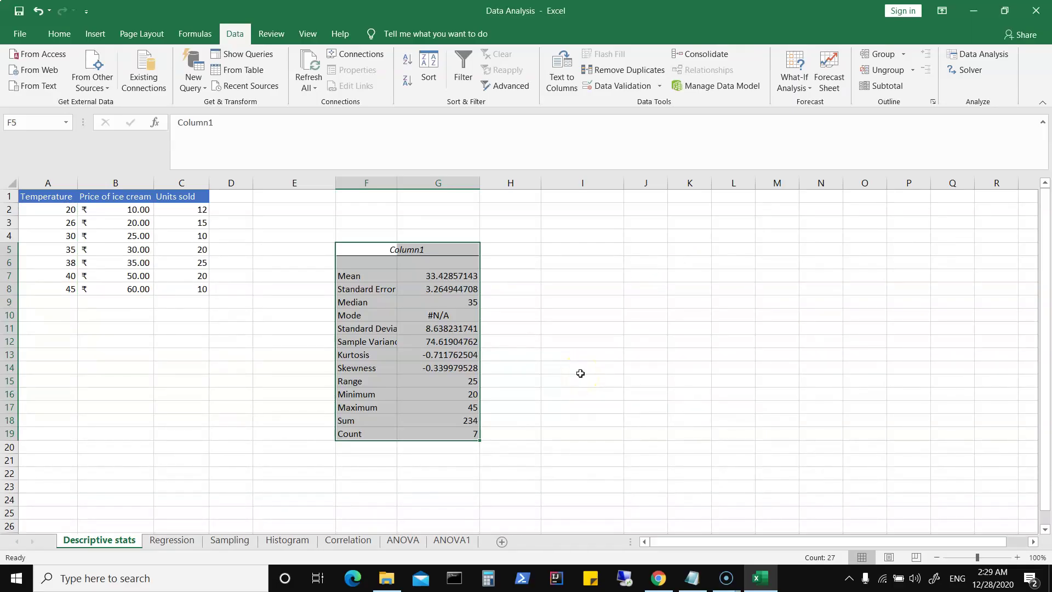
# Widen column F and rename the F5 heading from Column1 to Temperature.
pyautogui.moveTo(397, 180); pyautogui.dragTo(409, 181)
pyautogui.click(412, 247)
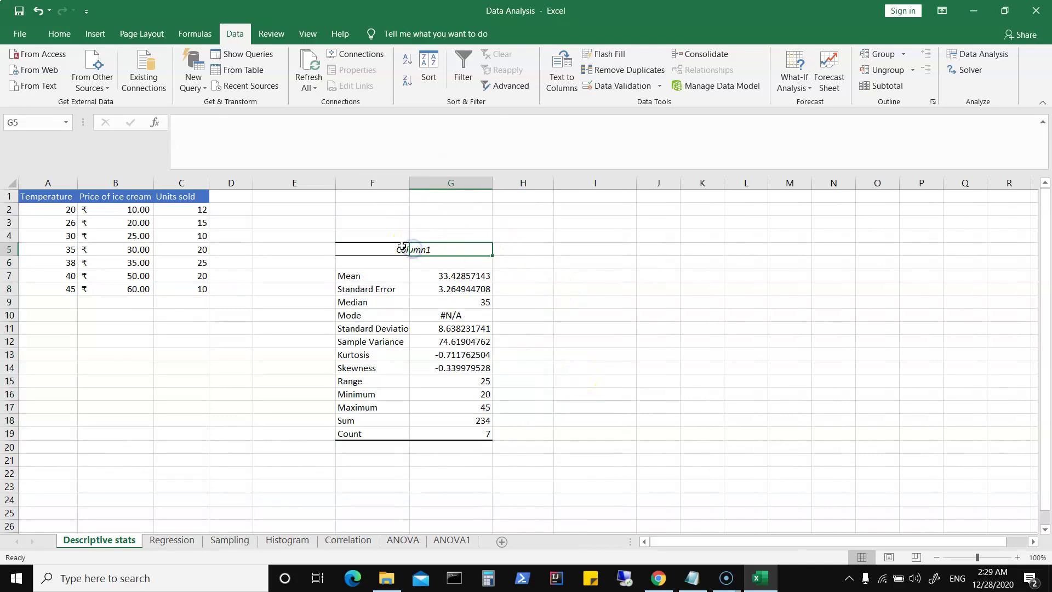
pyautogui.click(381, 246)
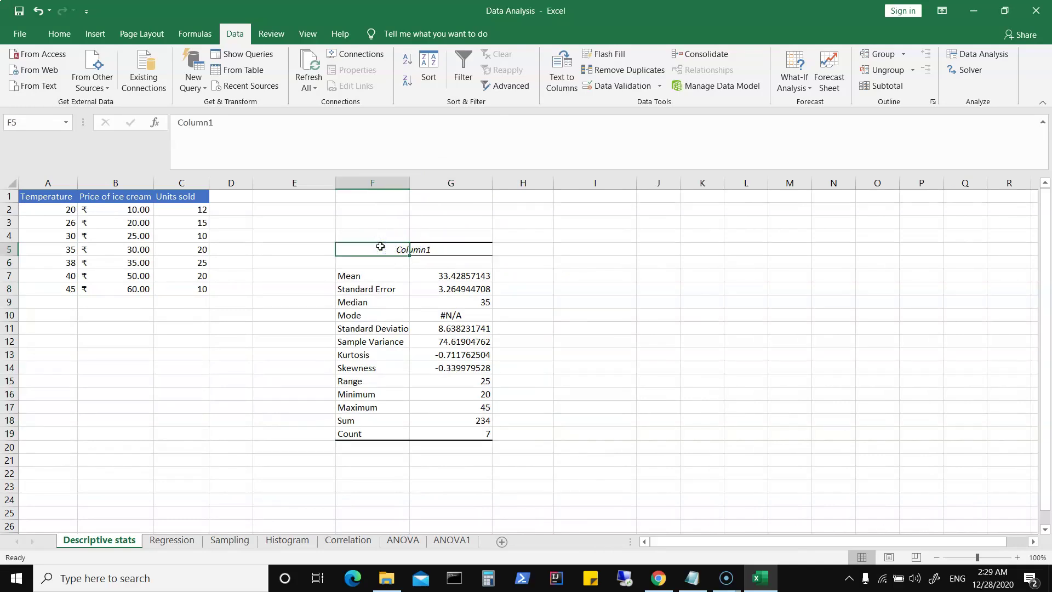
pyautogui.moveTo(216, 122); pyautogui.dragTo(106, 126)
pyautogui.write('Temperature')
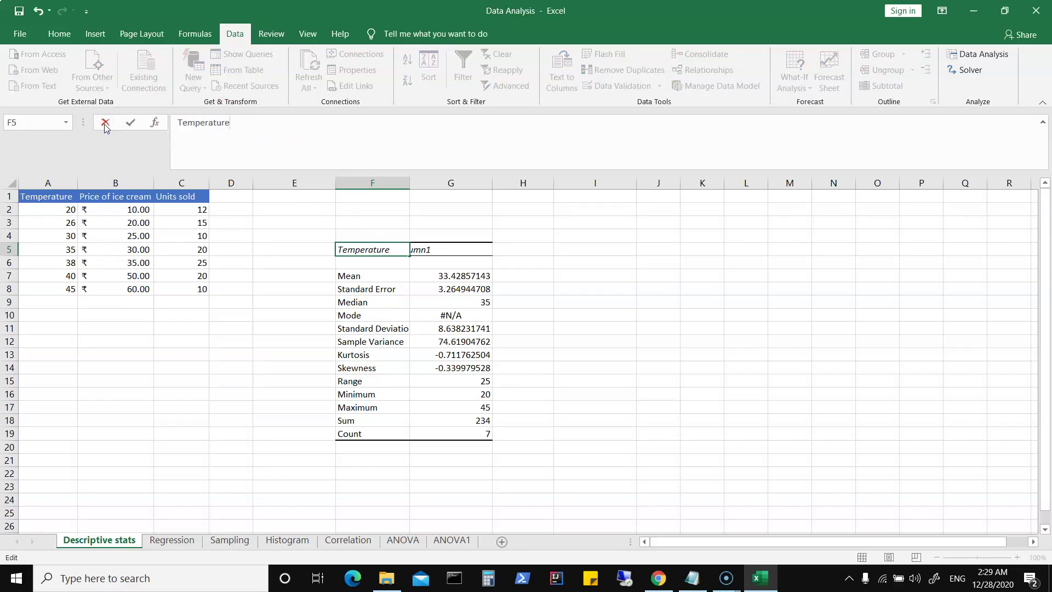
pyautogui.press('Return')
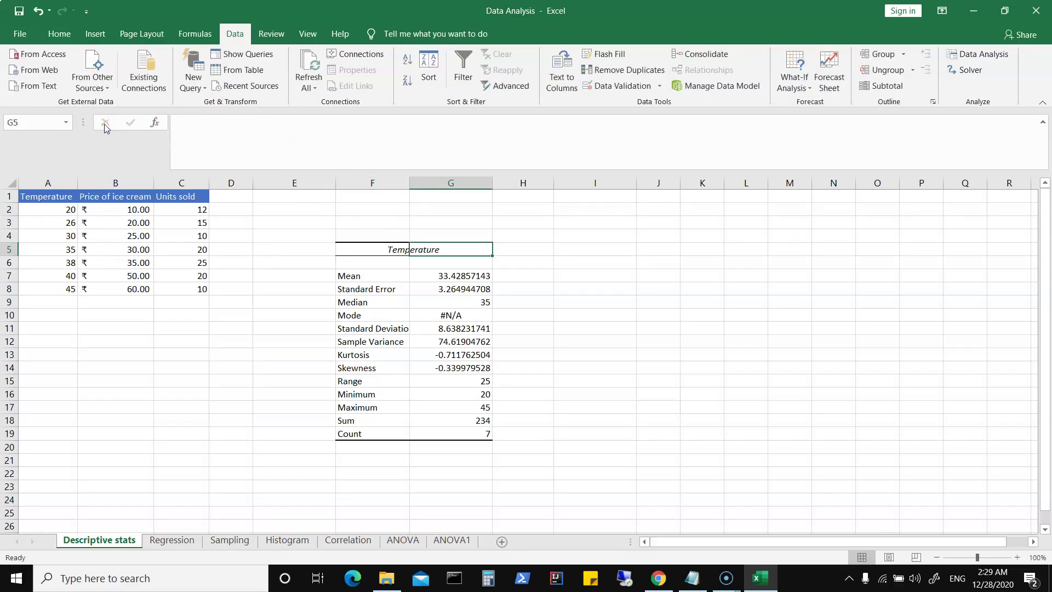
# Merge and centre the Temperature heading across F5:G5.
pyautogui.click(355, 247)
pyautogui.moveTo(355, 247); pyautogui.dragTo(453, 247)
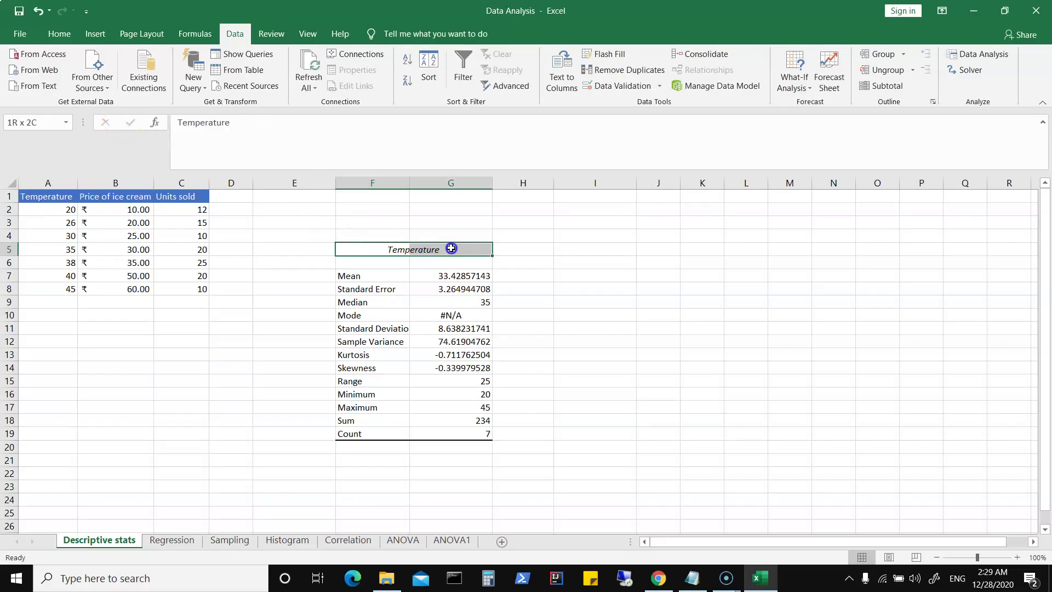
pyautogui.click(58, 35)
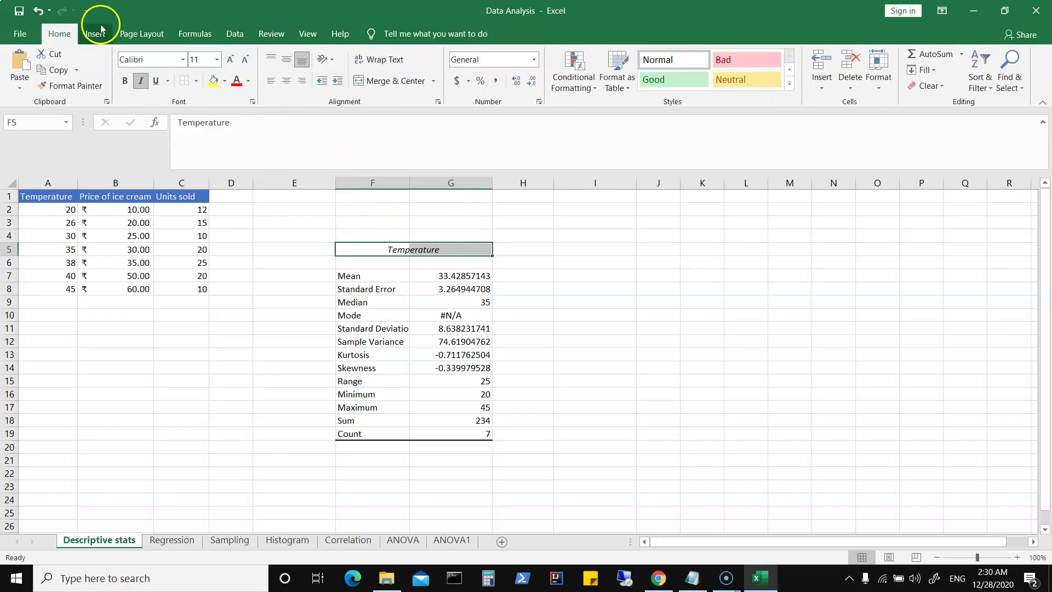
pyautogui.click(391, 82)
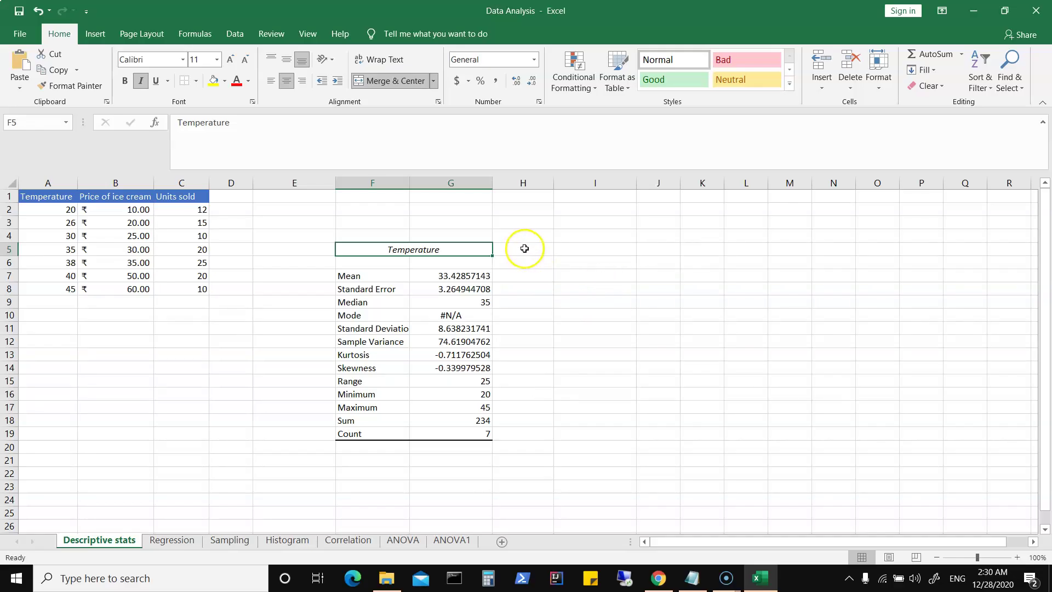
pyautogui.click(524, 274)
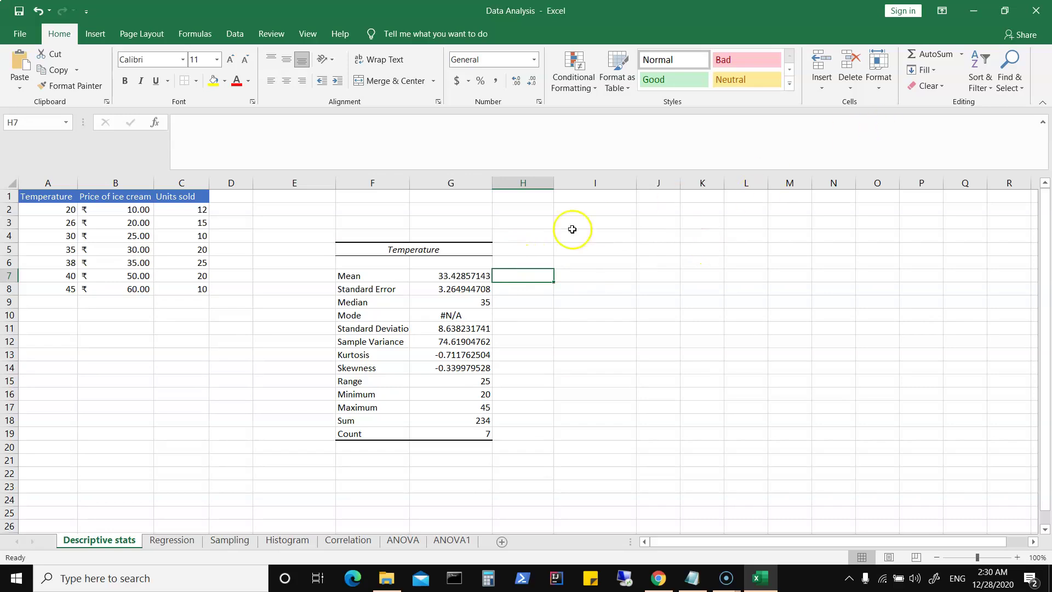
# Start Descriptive Statistics on the ice-cream prices in B2:B8.
pyautogui.click(235, 33)
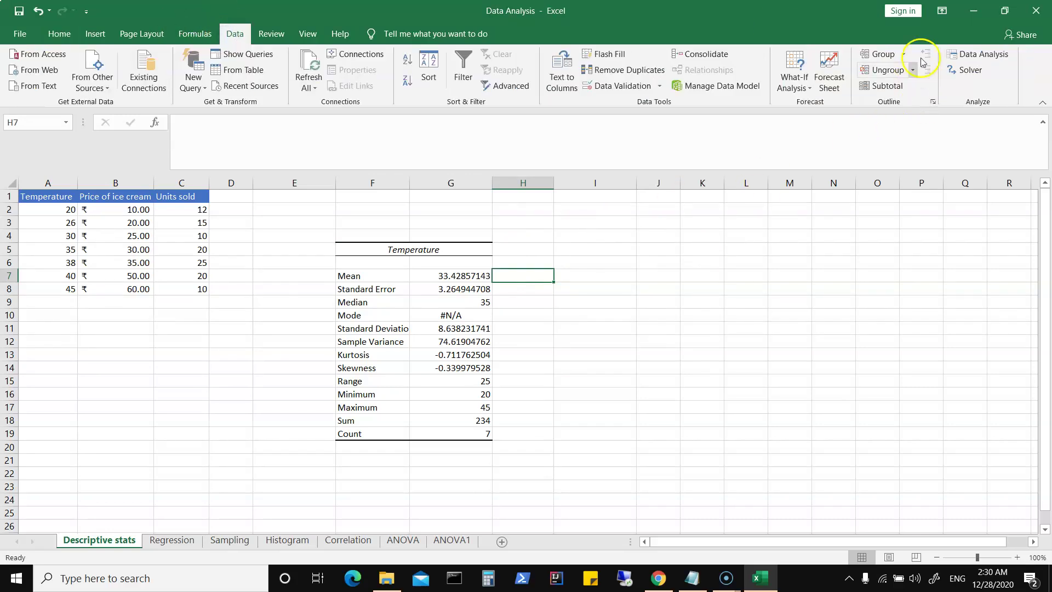
pyautogui.click(971, 54)
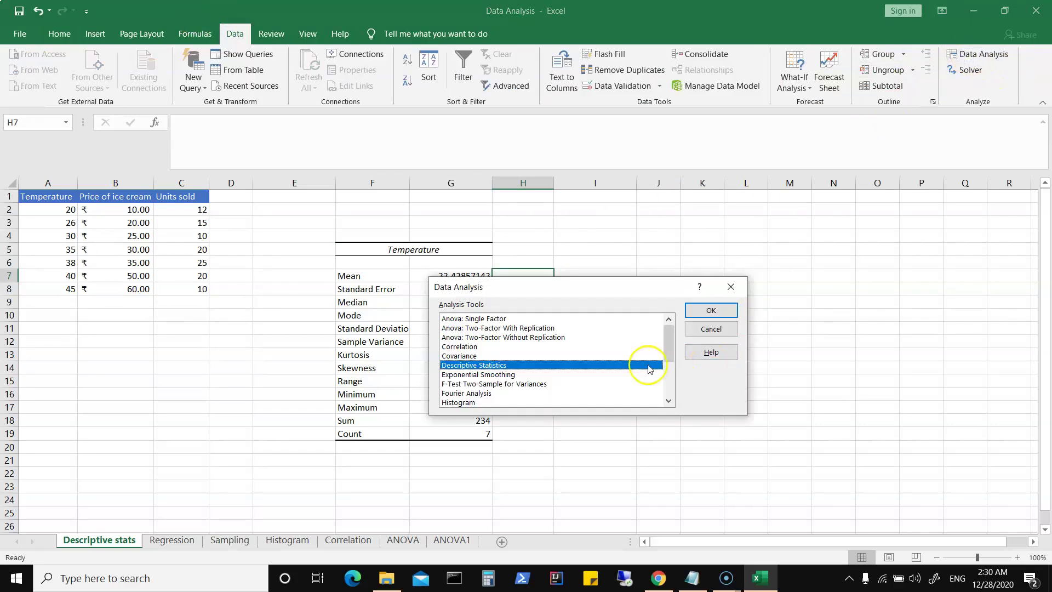
pyautogui.click(711, 311)
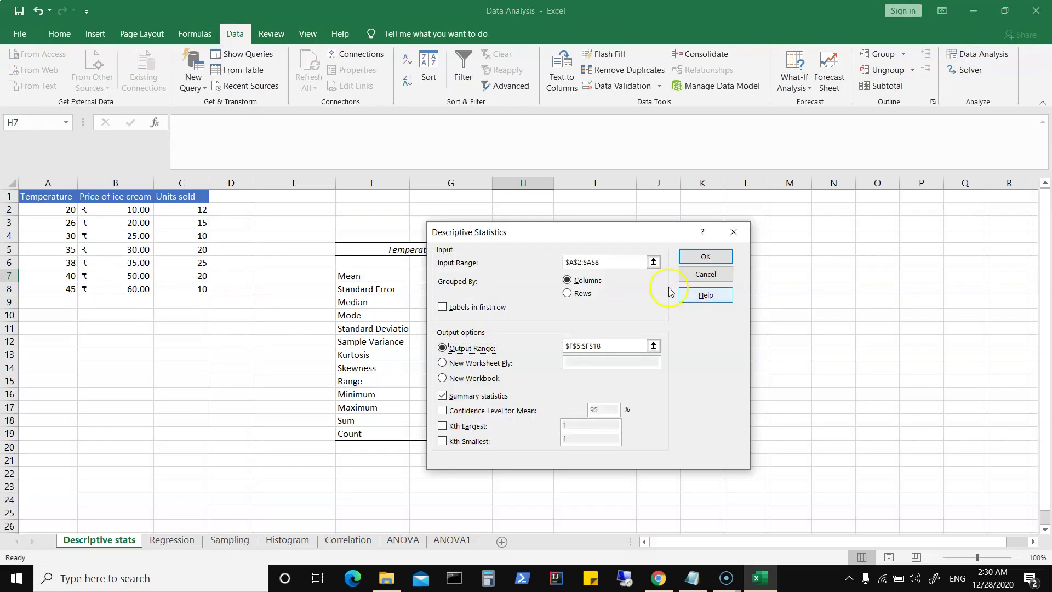
pyautogui.click(614, 261)
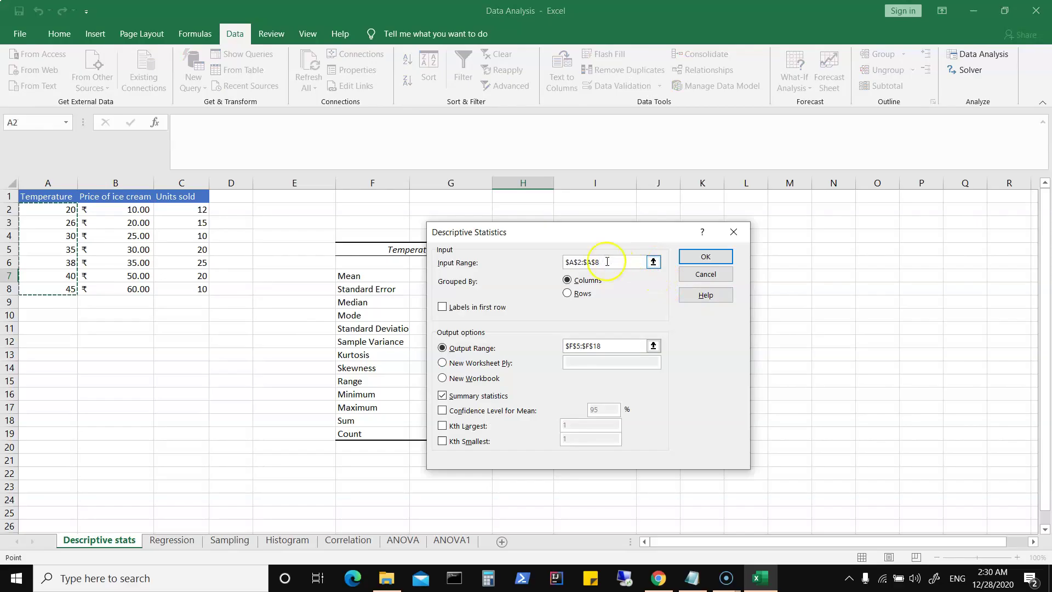
pyautogui.moveTo(112, 210); pyautogui.dragTo(115, 287)
pyautogui.click(605, 343)
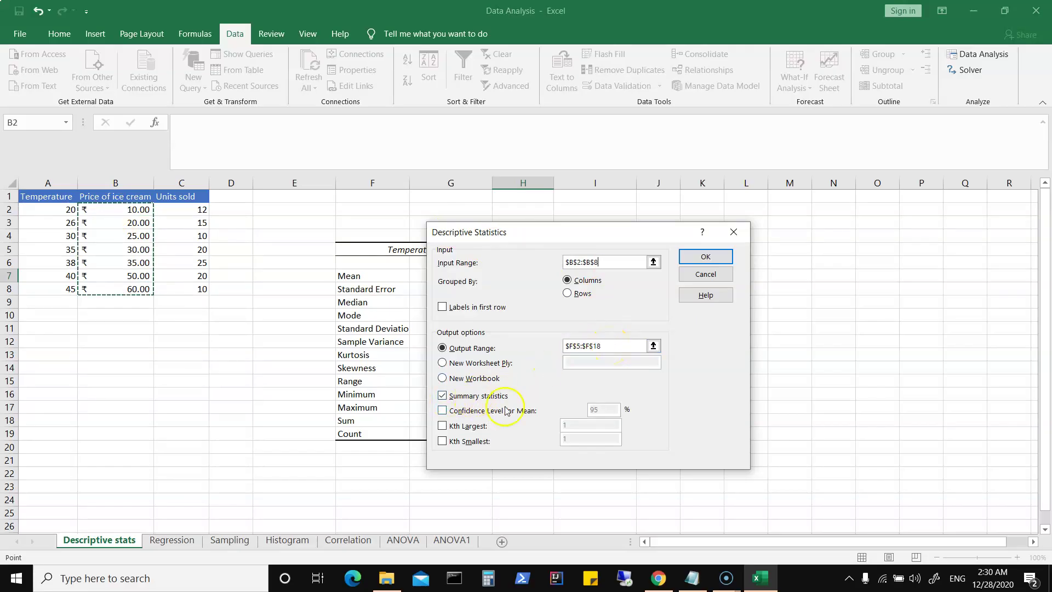
pyautogui.click(707, 258)
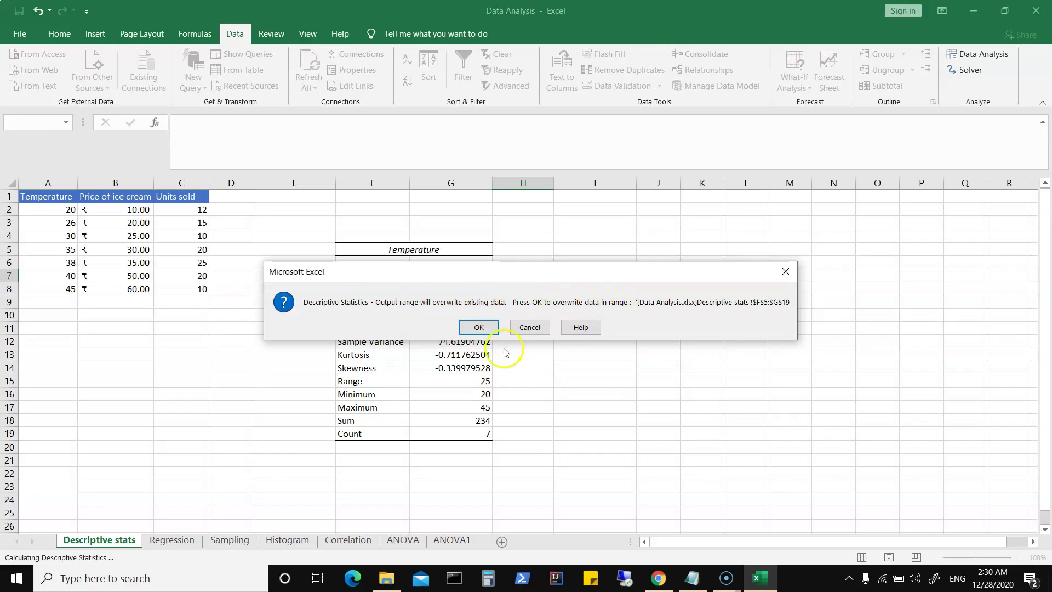
# Decline overwriting the Temperature results and output the price statistics starting at H7.
pyautogui.click(529, 327)
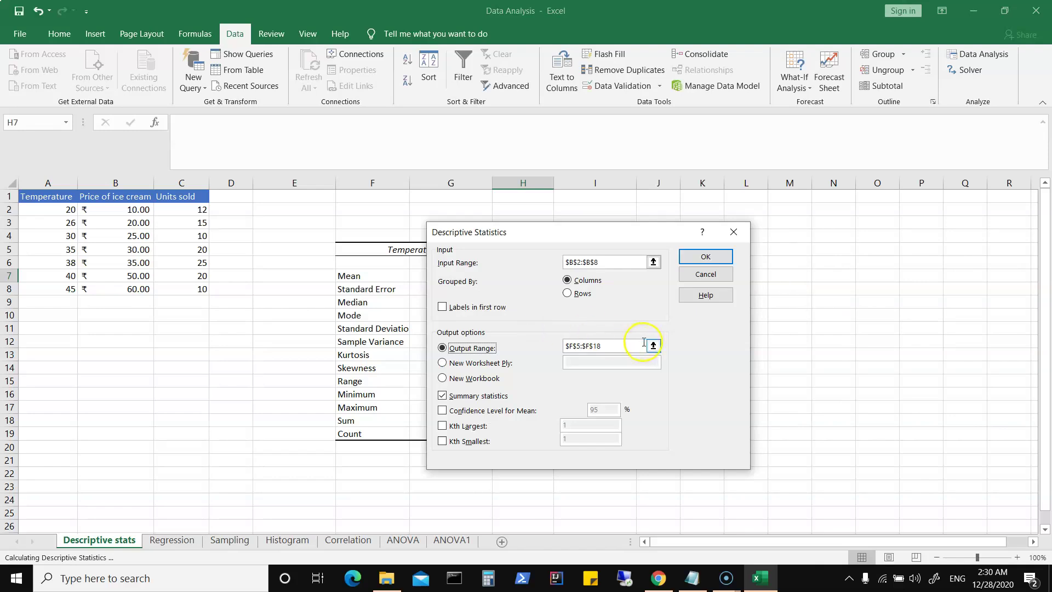
pyautogui.moveTo(620, 230); pyautogui.dragTo(805, 218)
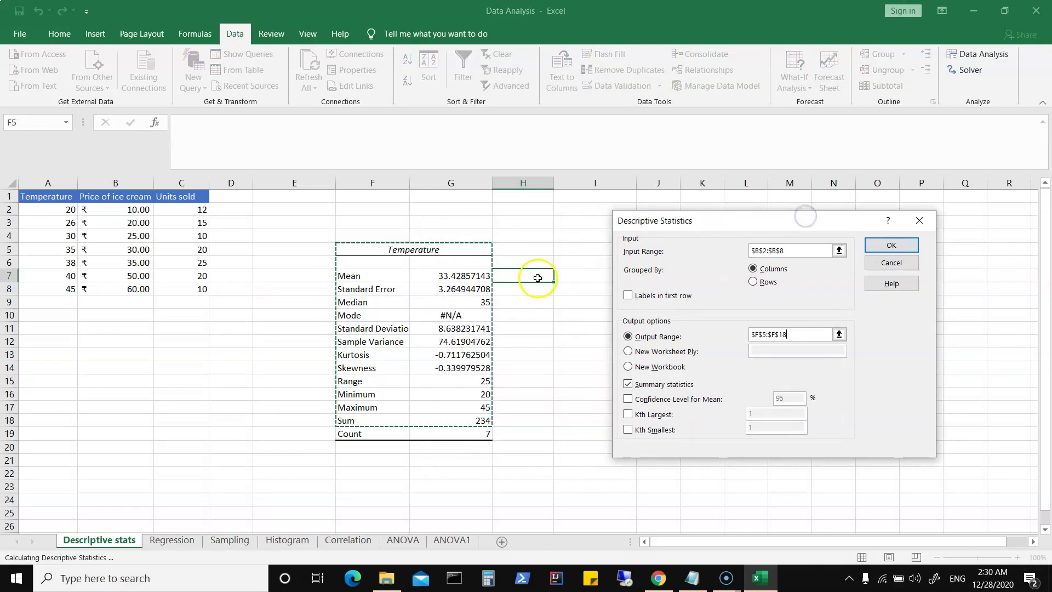
pyautogui.moveTo(534, 273); pyautogui.dragTo(531, 434)
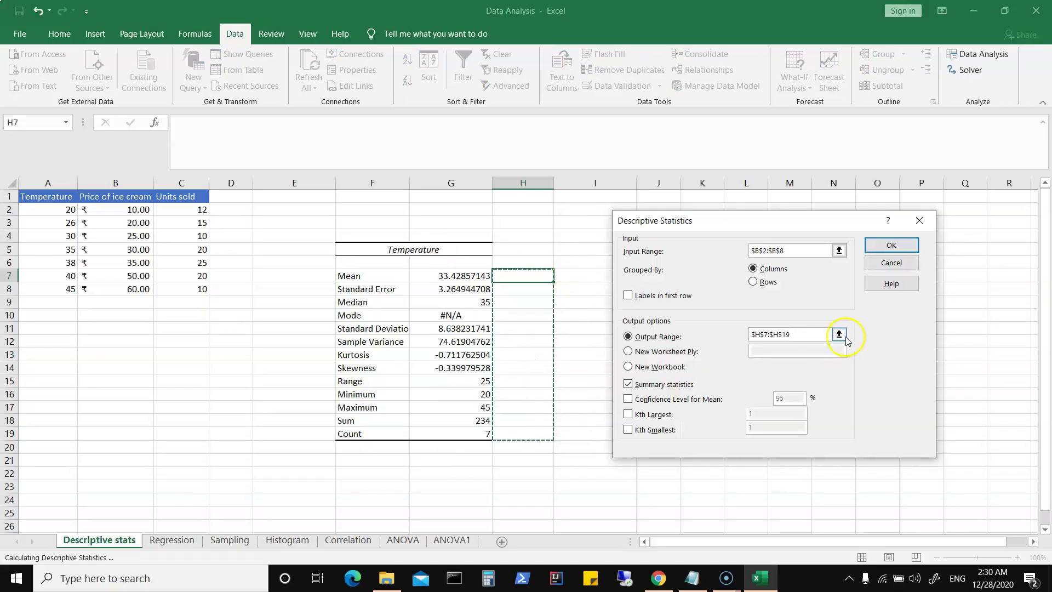
pyautogui.click(902, 249)
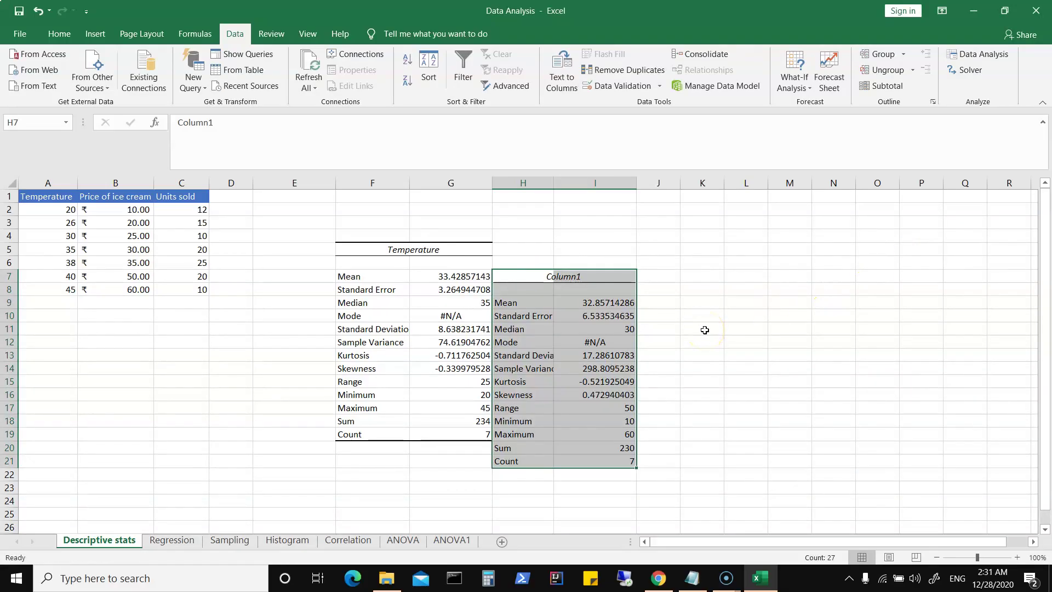
# Rename the H7 heading from Column1 to 'Price of Icecream'.
pyautogui.click(548, 278)
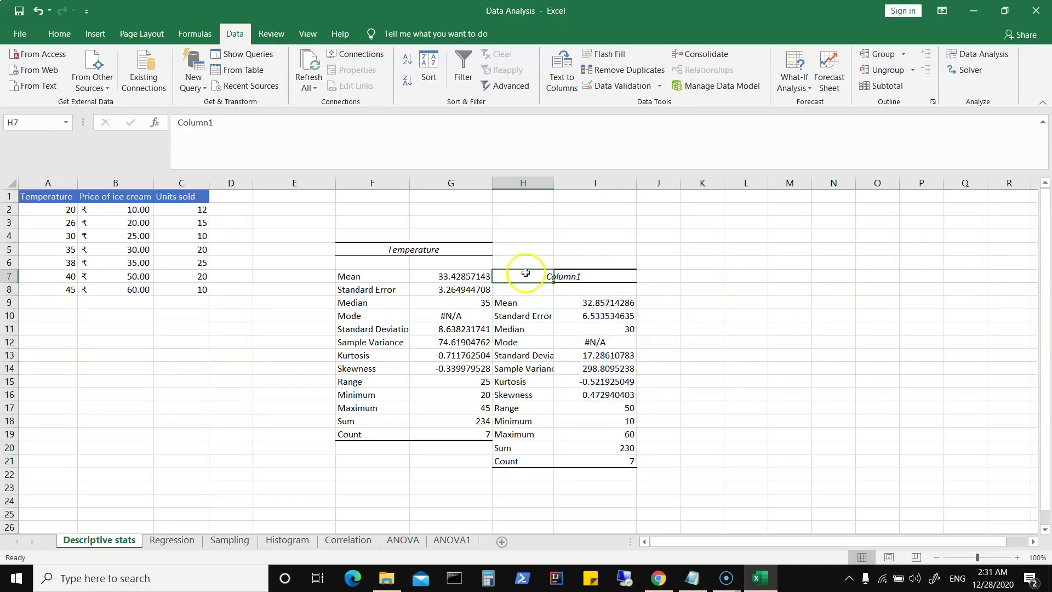
pyautogui.moveTo(208, 122); pyautogui.dragTo(137, 124)
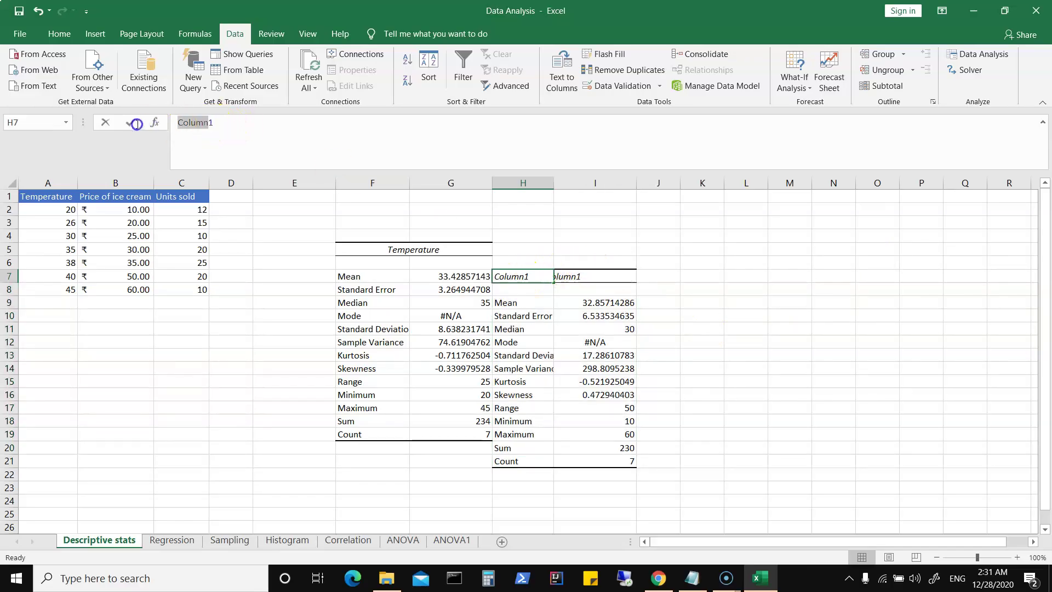
pyautogui.moveTo(223, 120); pyautogui.dragTo(155, 121)
pyautogui.write('Price of Ic')
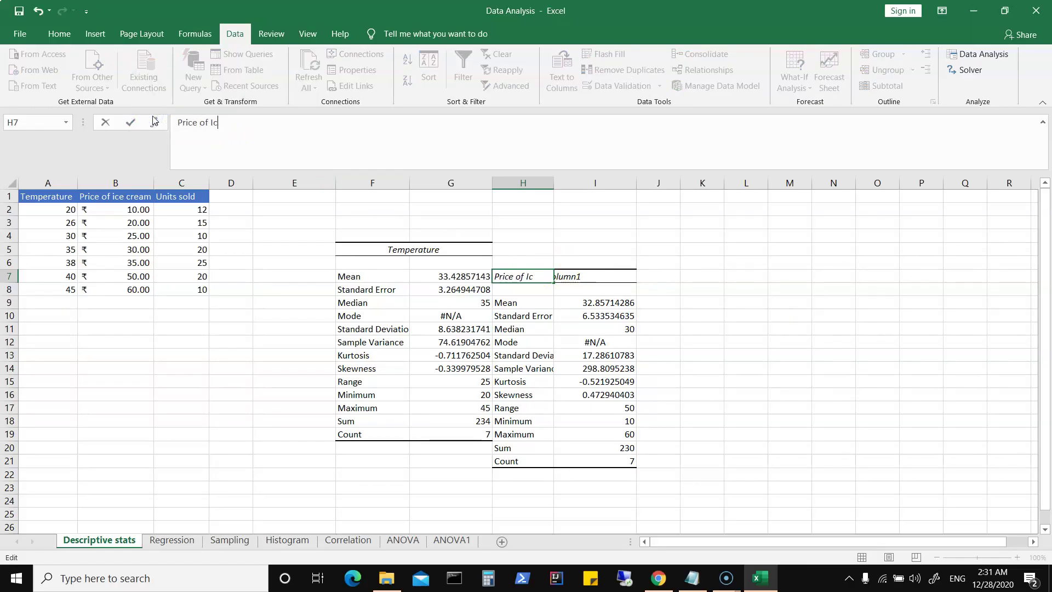
pyautogui.write('ecream')
pyautogui.press('Tab')
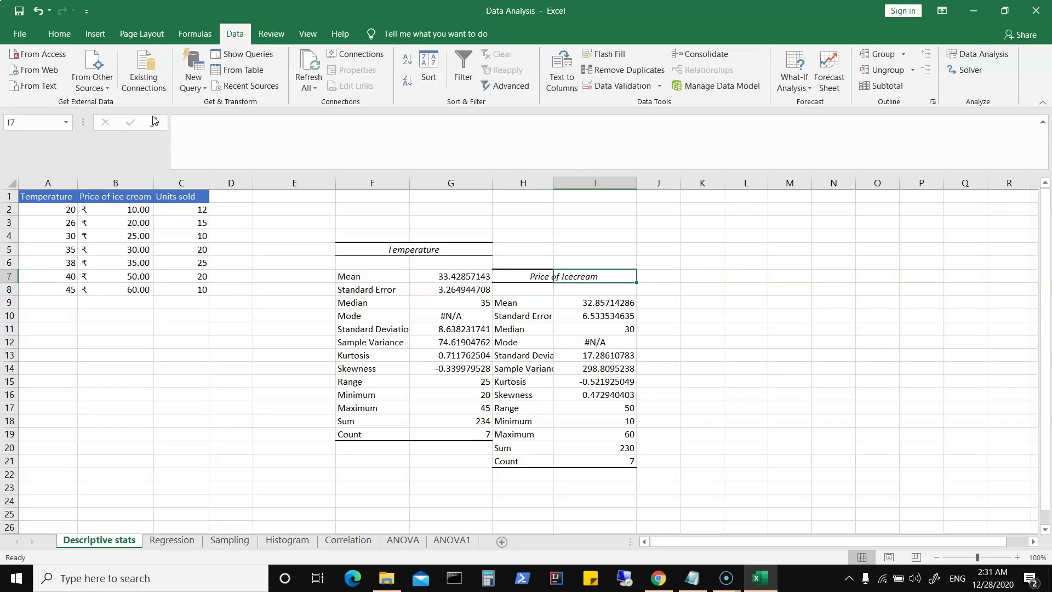
# Merge and centre the Price of Icecream heading across H7:I7.
pyautogui.click(521, 281)
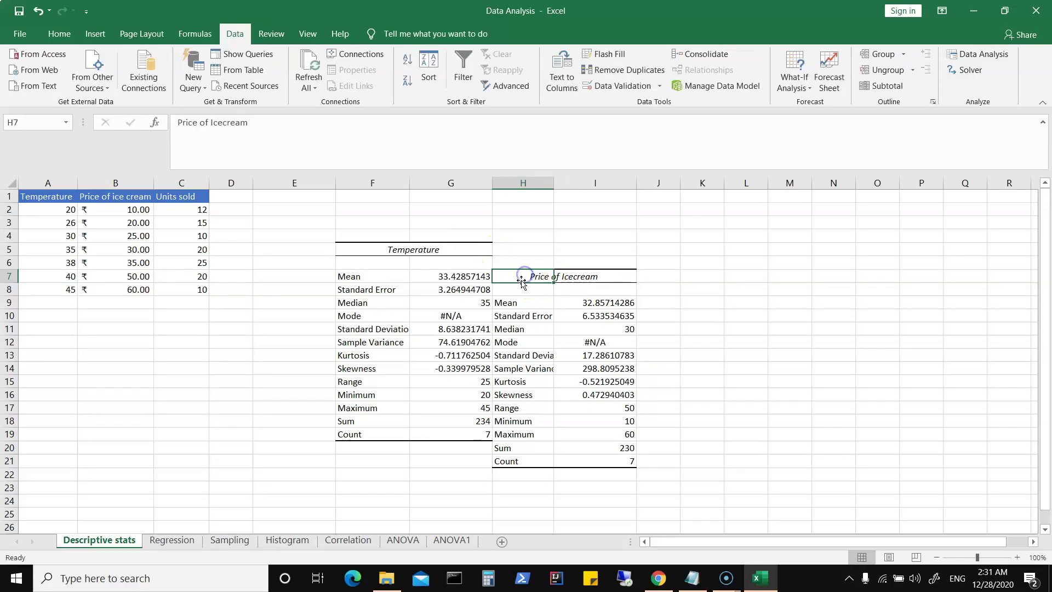
pyautogui.moveTo(522, 279); pyautogui.dragTo(609, 274)
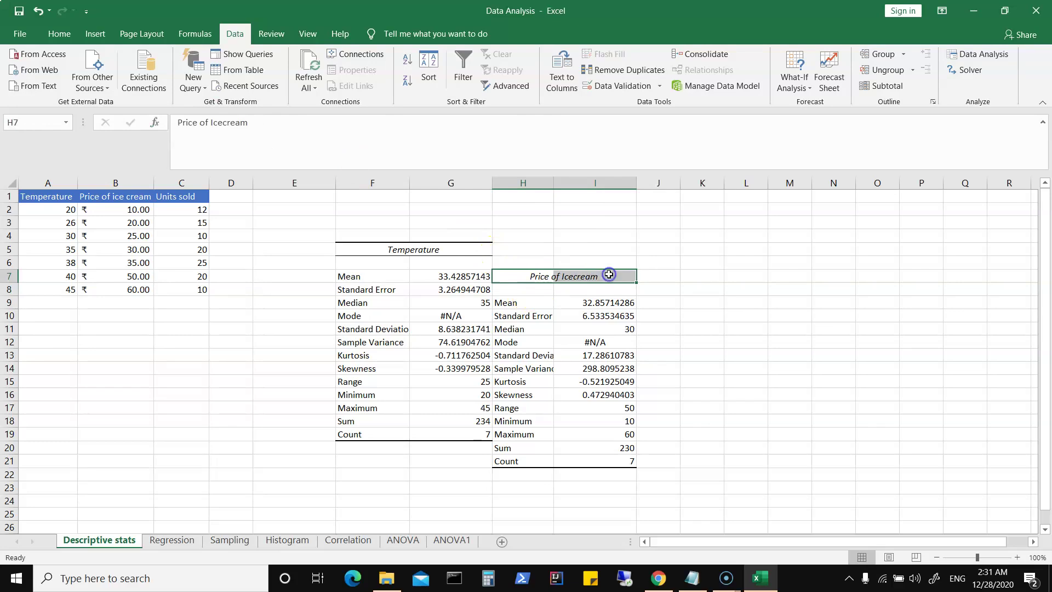
pyautogui.click(59, 34)
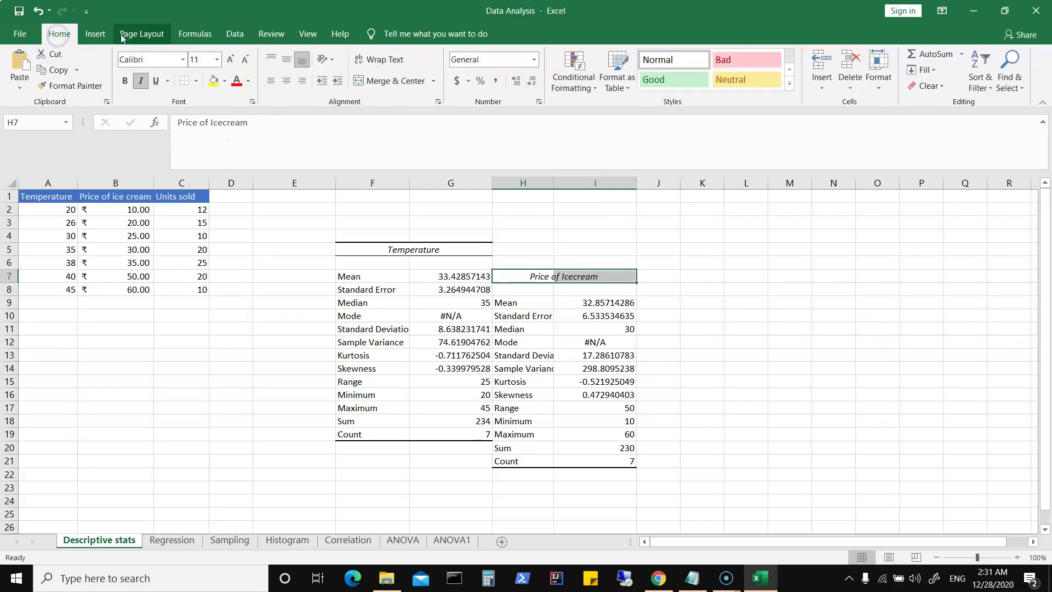
pyautogui.click(387, 80)
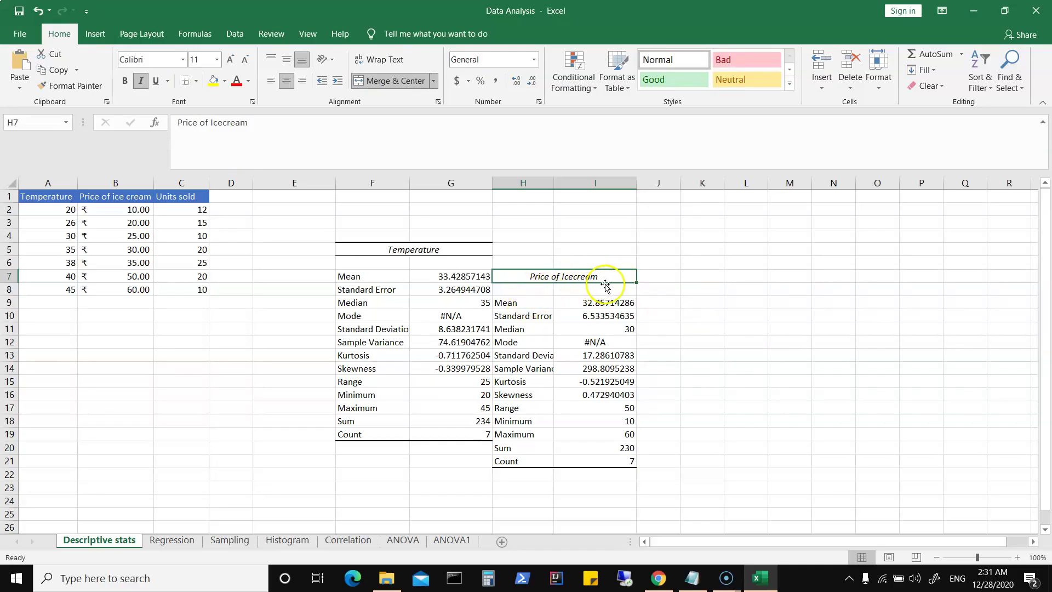
pyautogui.click(235, 34)
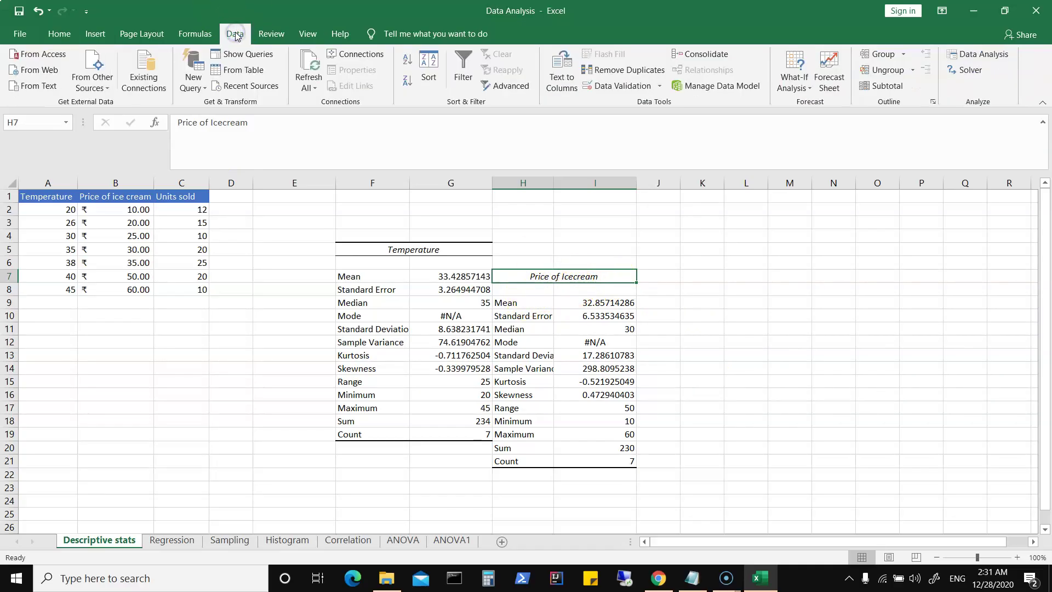
# Rerun the price statistics with output range $H$5:$H$17 and confirm the overwrite.
pyautogui.click(998, 58)
pyautogui.click(887, 306)
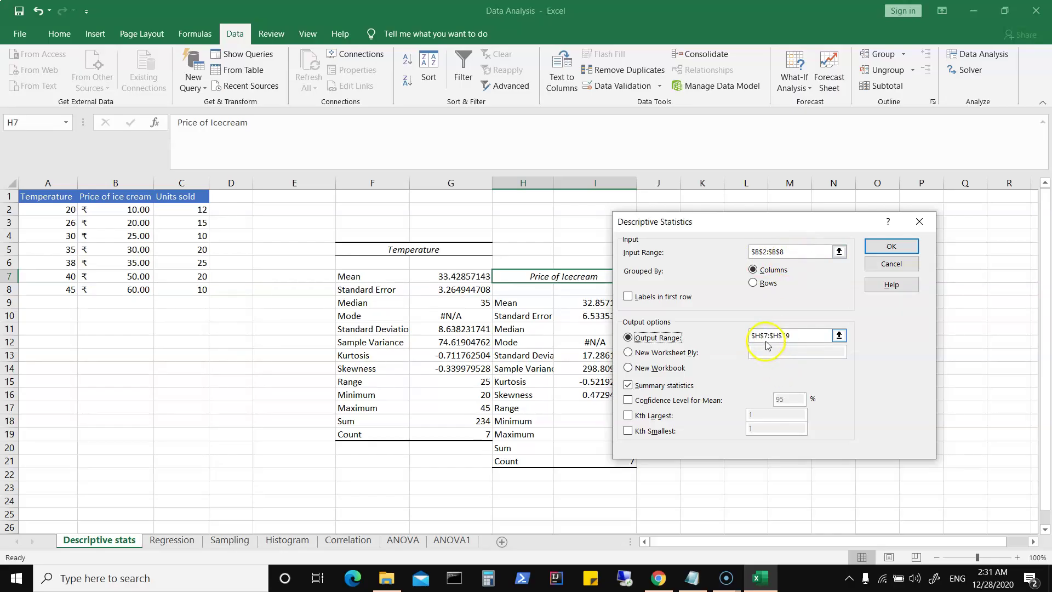
pyautogui.click(808, 336)
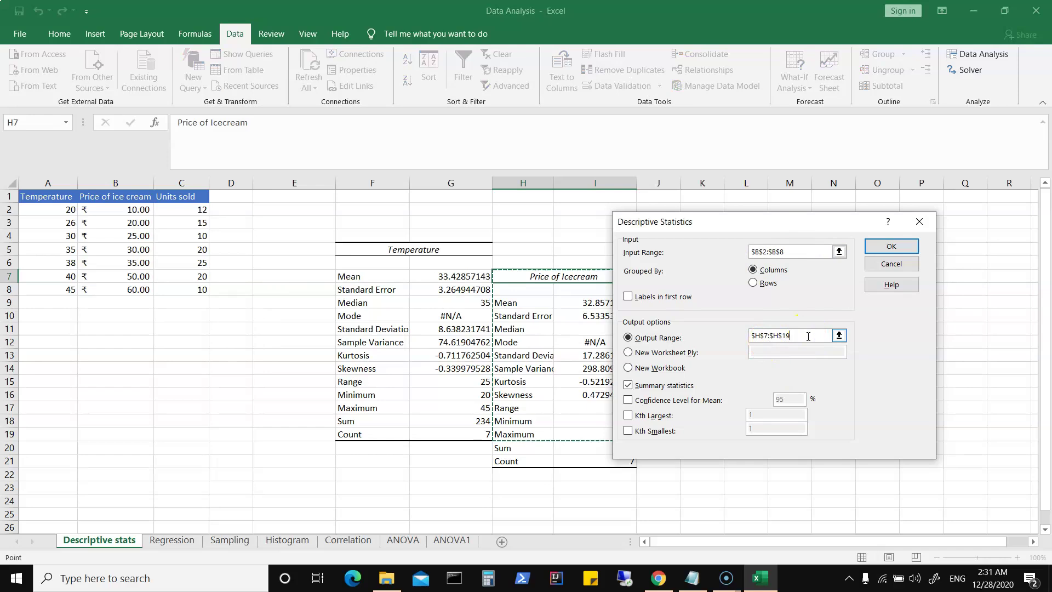
pyautogui.click(769, 336)
pyautogui.press('BackSpace')
pyautogui.press('BackSpace')
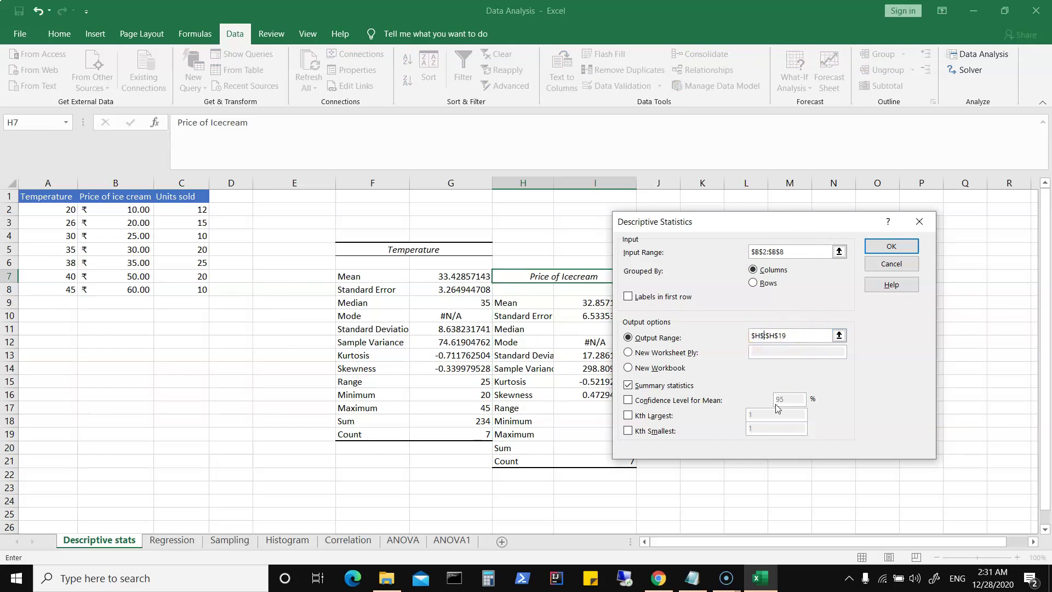
pyautogui.click(808, 336)
pyautogui.press('BackSpace')
pyautogui.click(899, 251)
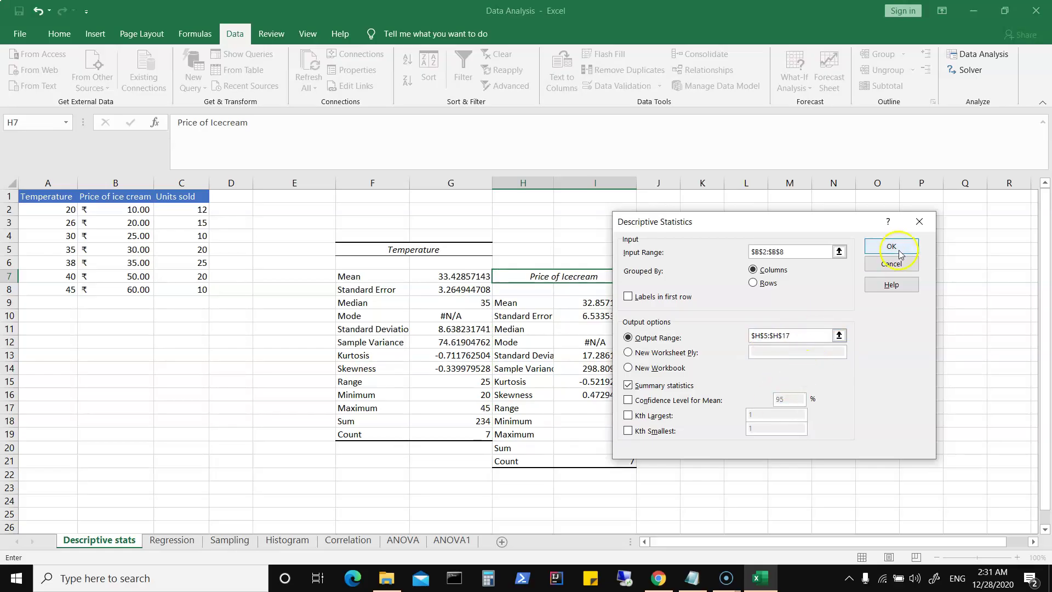
pyautogui.click(899, 249)
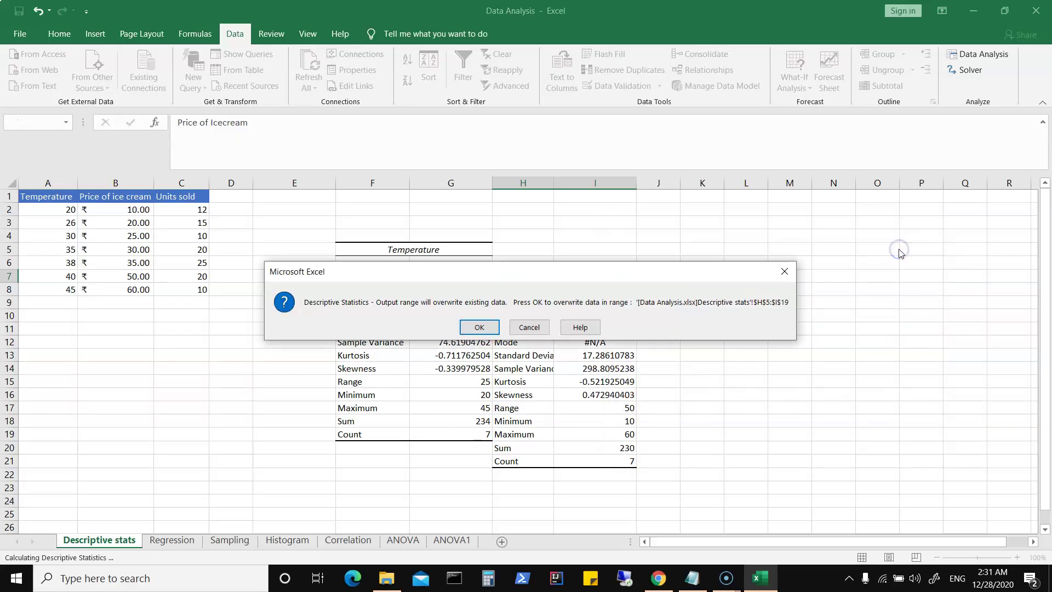
pyautogui.click(480, 327)
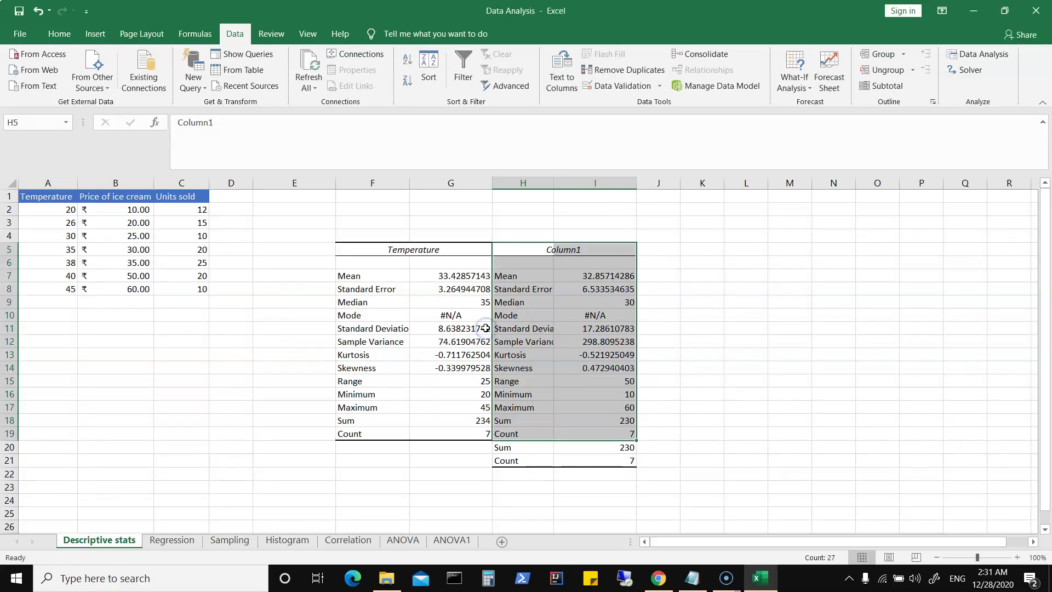
# Clear the leftover Sum and Count rows below the price table.
pyautogui.click(515, 447)
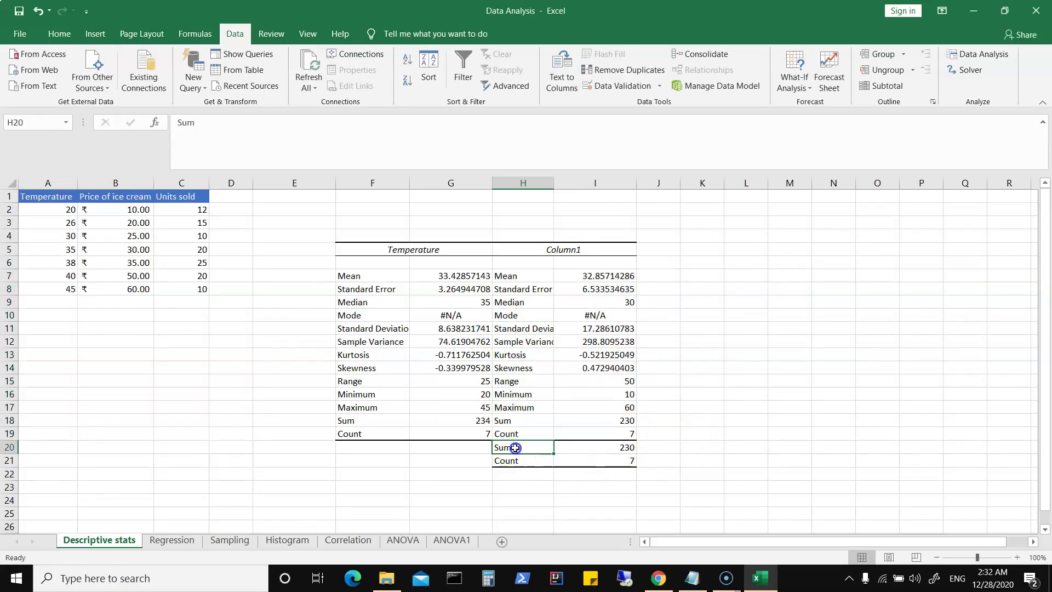
pyautogui.moveTo(515, 447); pyautogui.dragTo(631, 457)
pyautogui.press('Delete')
pyautogui.click(714, 432)
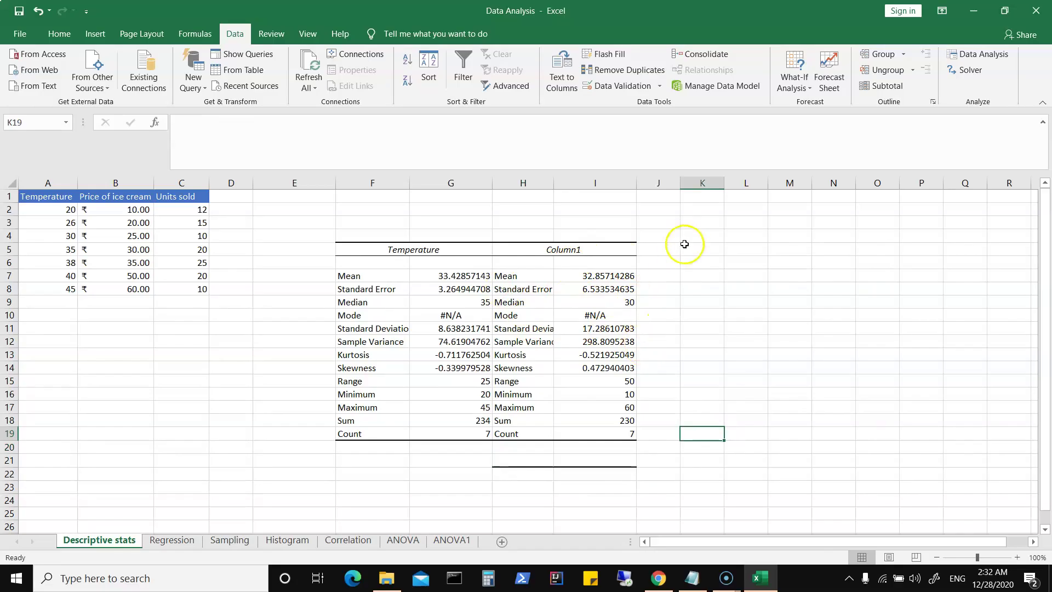
# Rename the H5 heading from Column1 to 'Price of Ice cream'.
pyautogui.click(566, 250)
pyautogui.click(542, 250)
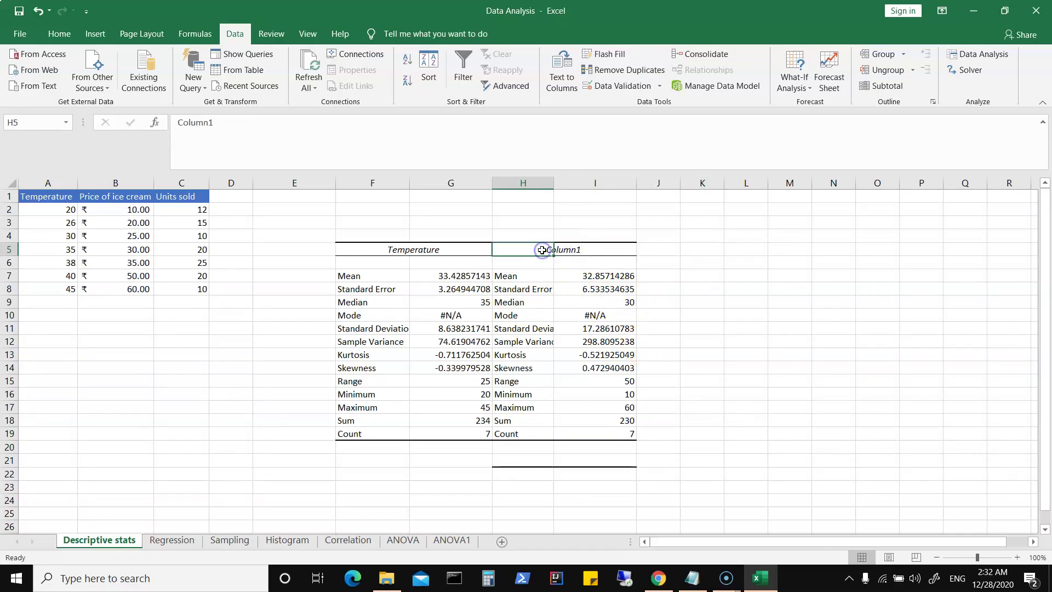
pyautogui.moveTo(236, 123); pyautogui.dragTo(128, 125)
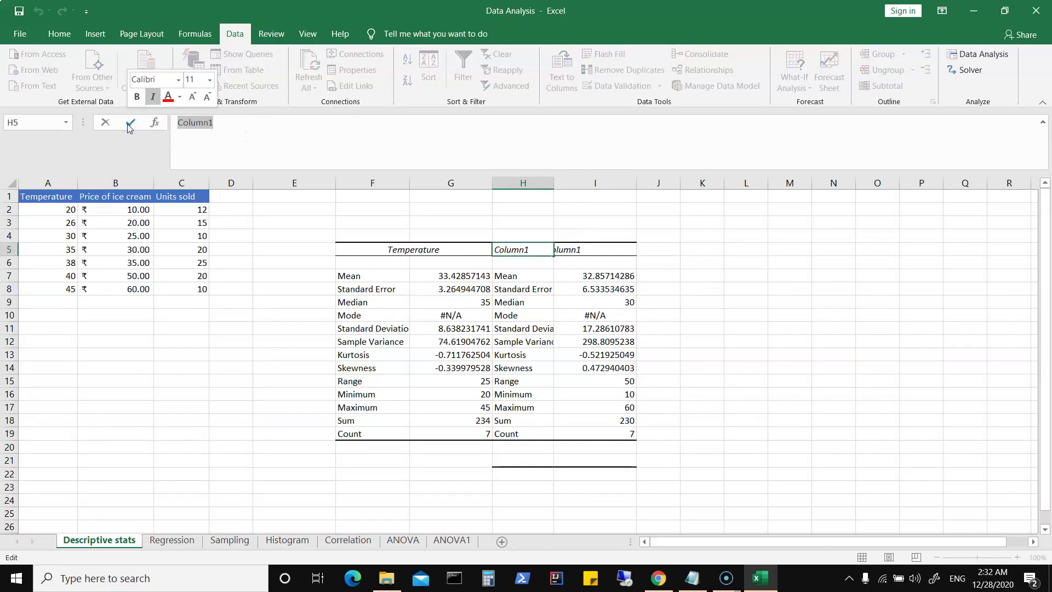
pyautogui.write('Price of ')
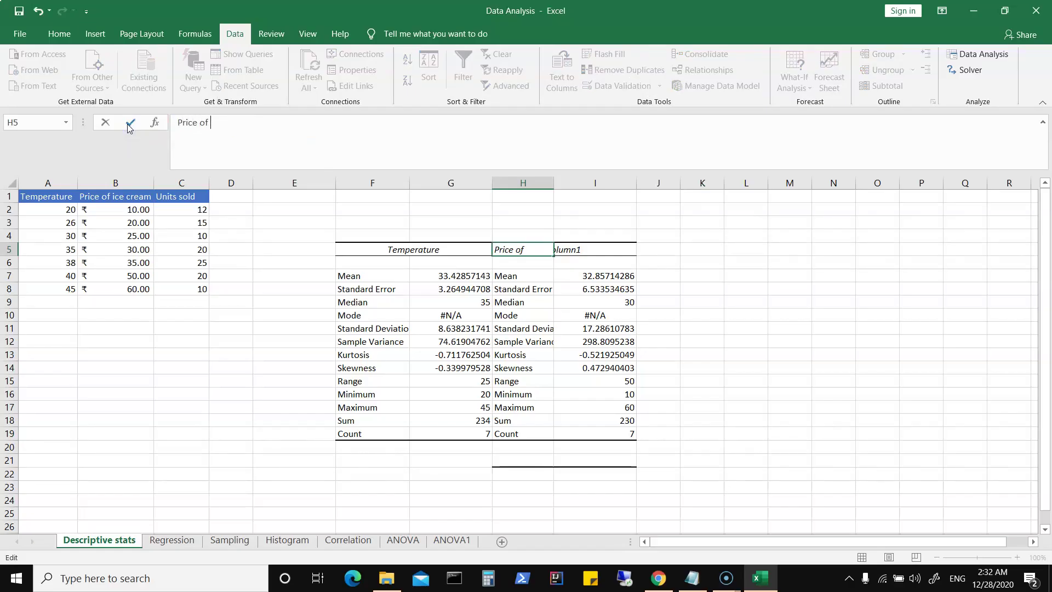
pyautogui.write('Ice cream')
pyautogui.press('Tab')
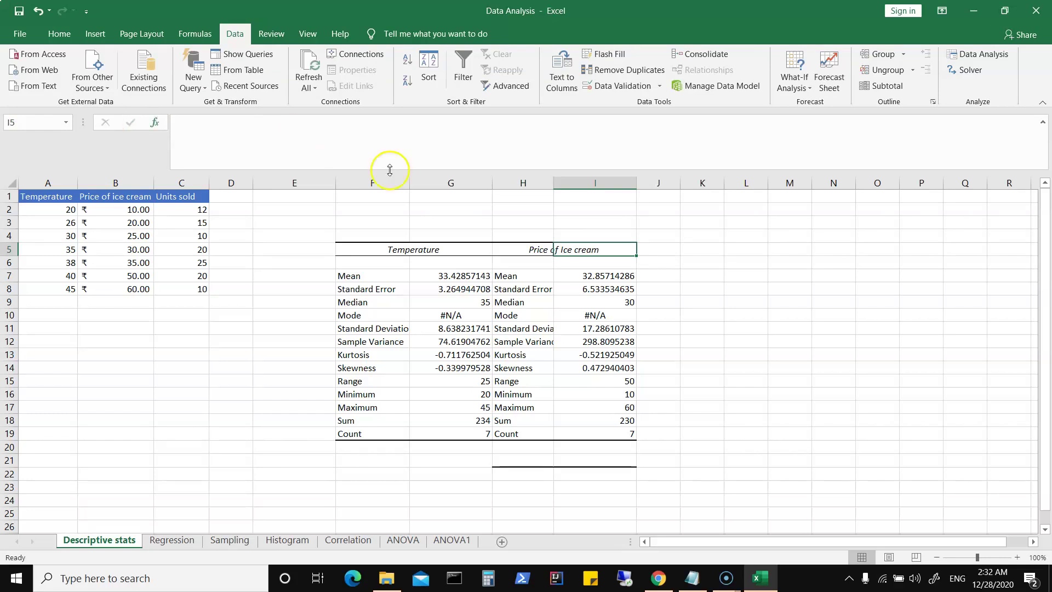
# Merge and centre the Price of Ice cream heading across H5:I5.
pyautogui.moveTo(519, 248); pyautogui.dragTo(615, 248)
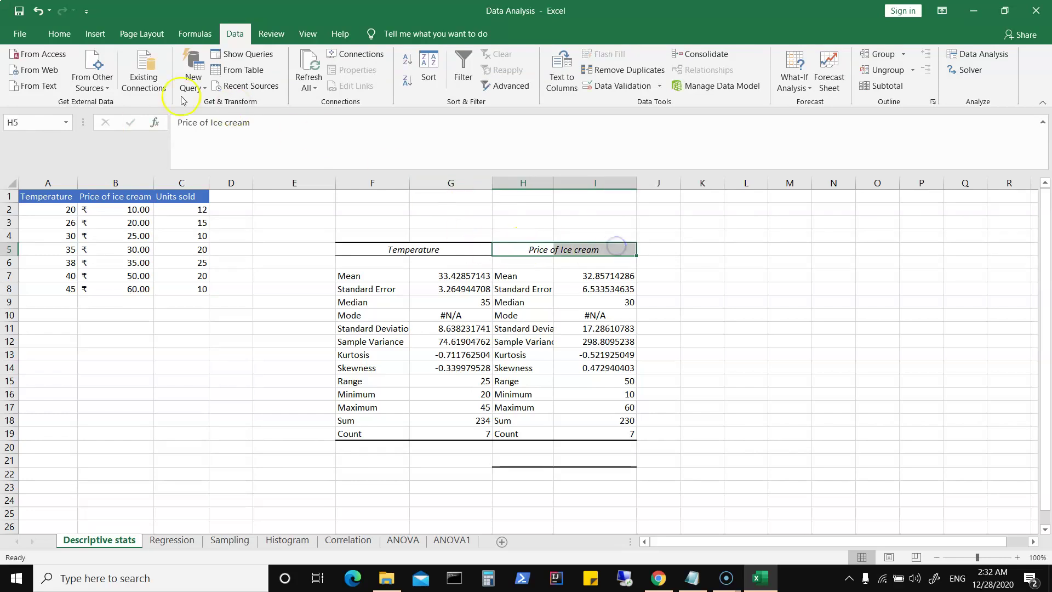
pyautogui.click(58, 33)
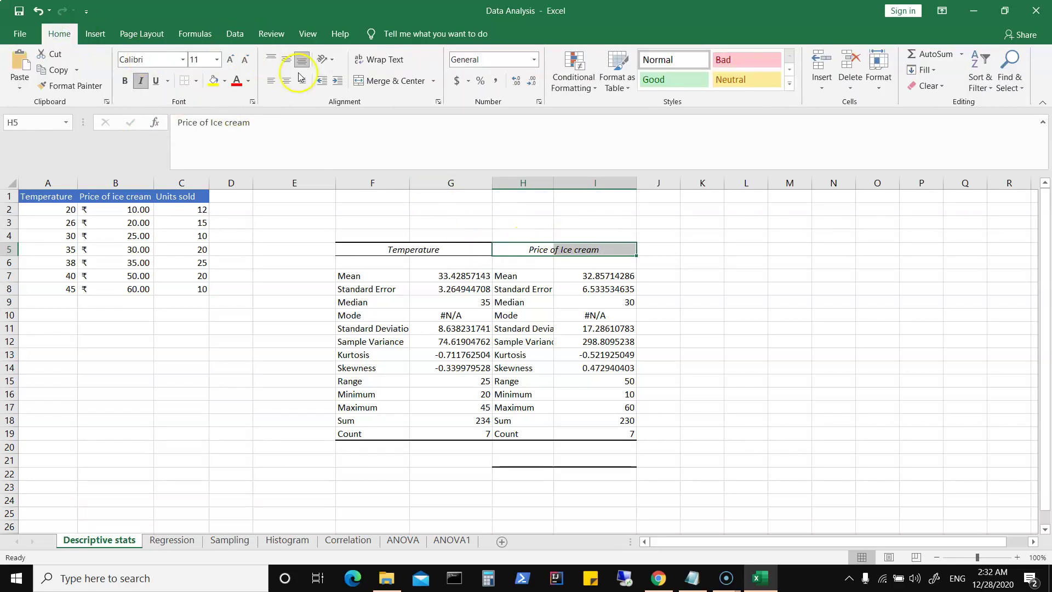
pyautogui.click(394, 81)
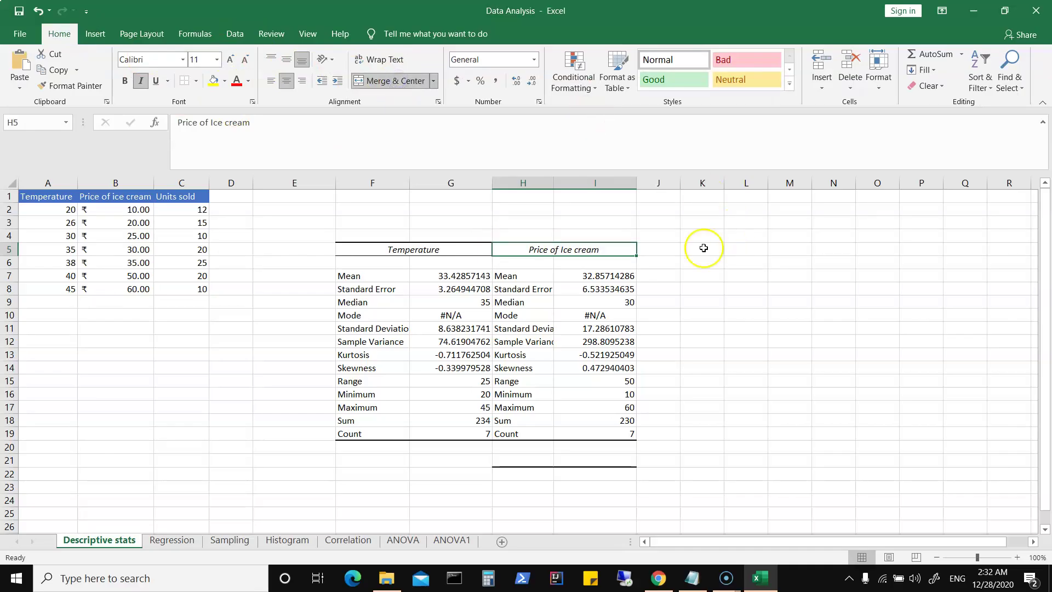
pyautogui.click(669, 250)
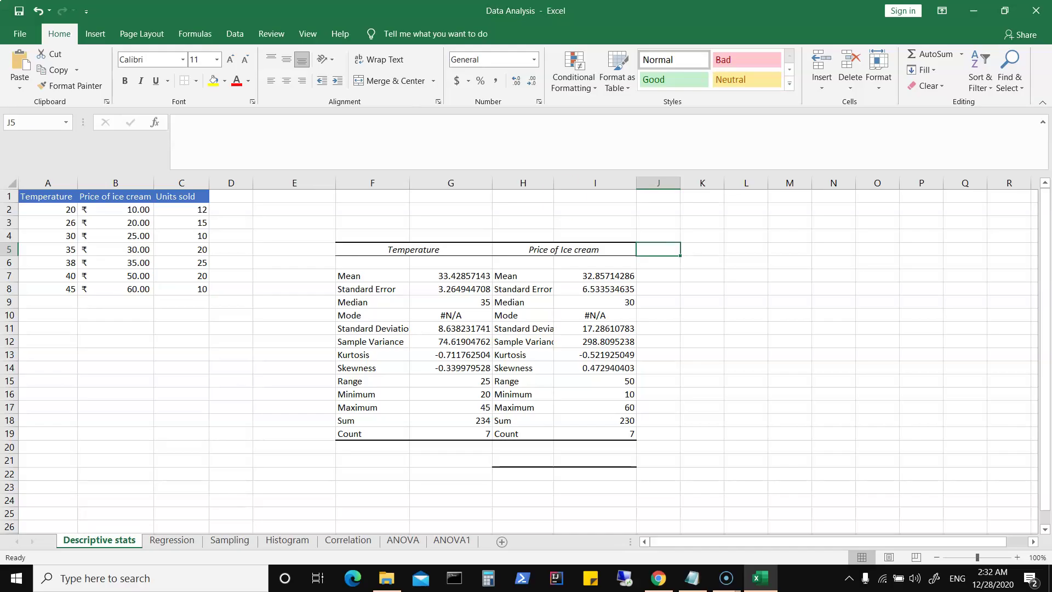
pyautogui.click(237, 33)
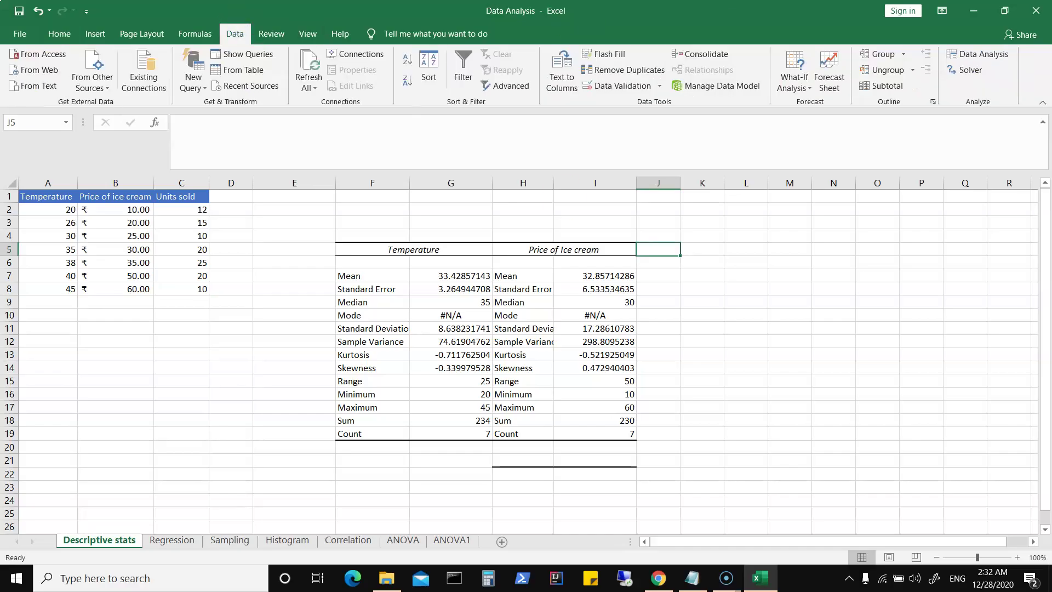
# Set the Descriptive Statistics input to C1:C8 with Labels in first row.
pyautogui.click(978, 54)
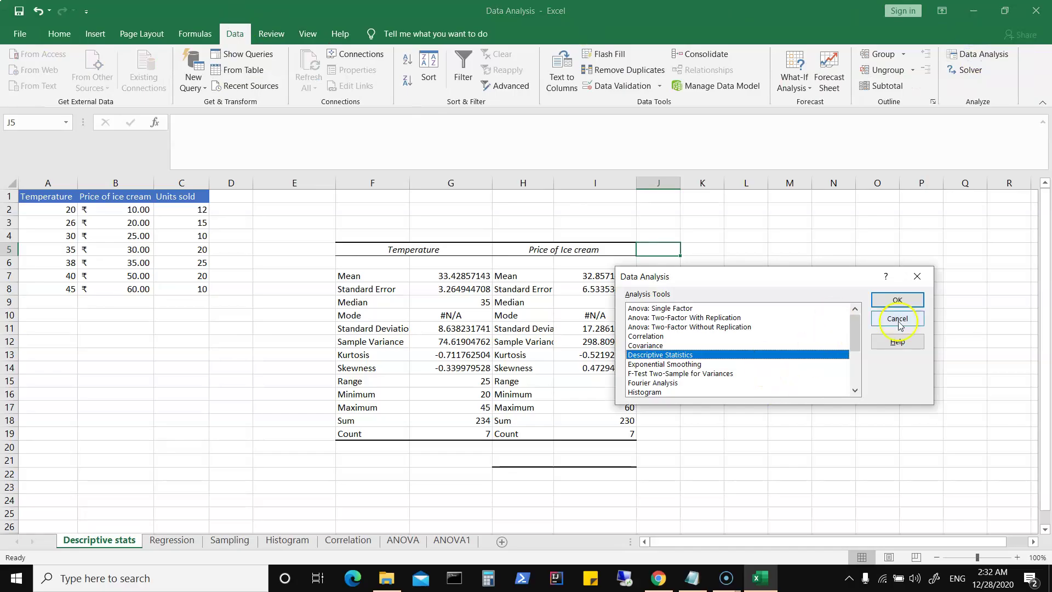
pyautogui.click(897, 300)
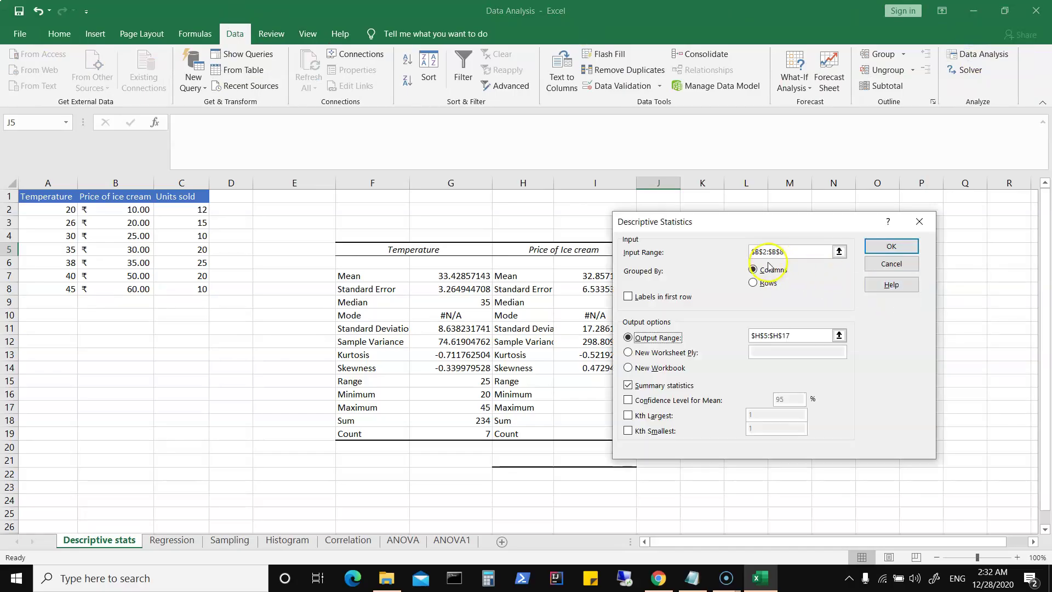
pyautogui.click(814, 251)
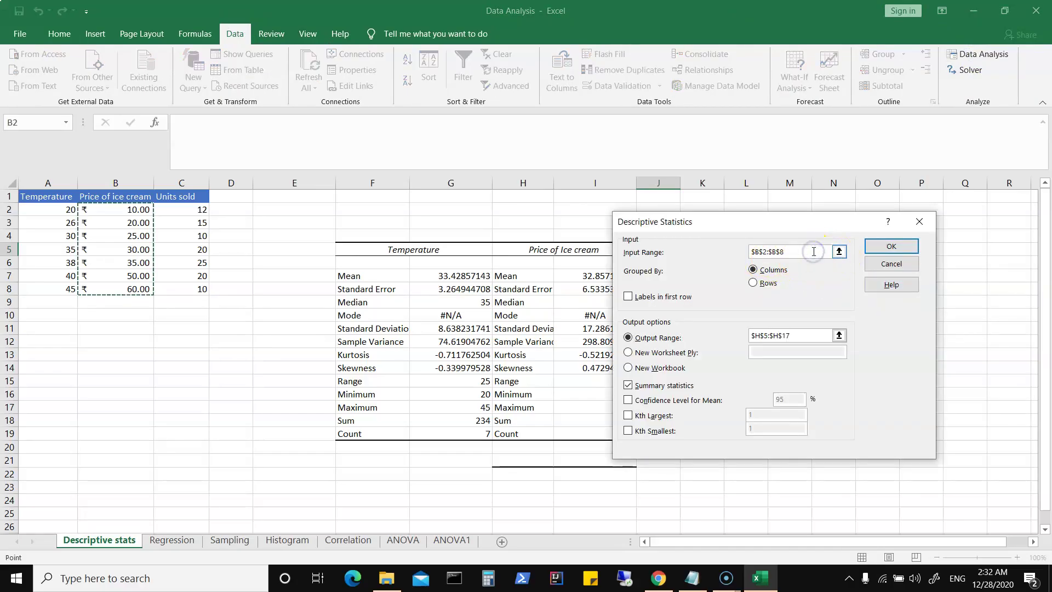
pyautogui.click(182, 212)
pyautogui.moveTo(182, 212); pyautogui.dragTo(192, 294)
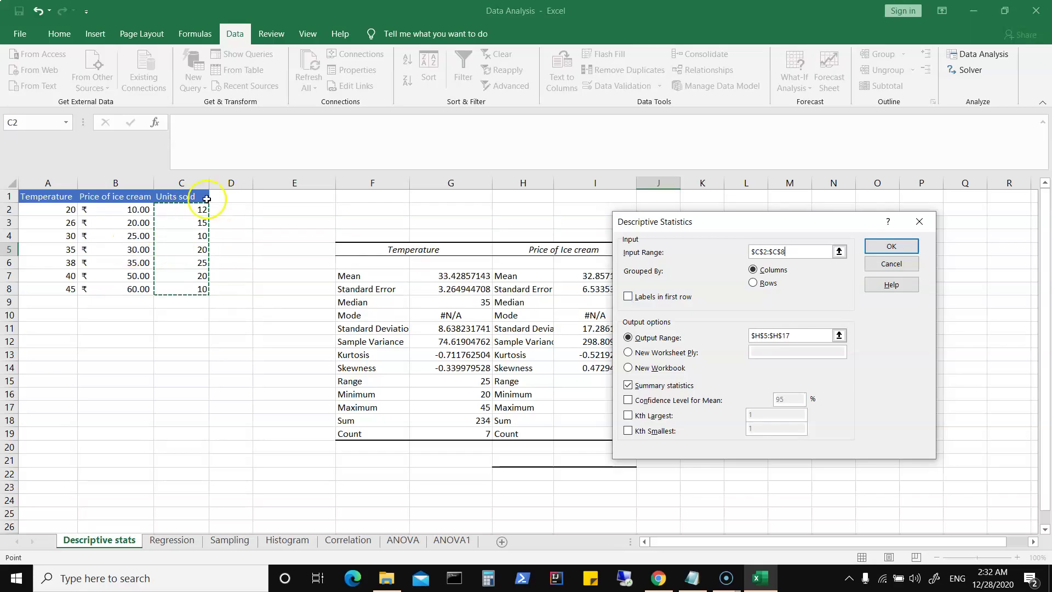
pyautogui.click(807, 255)
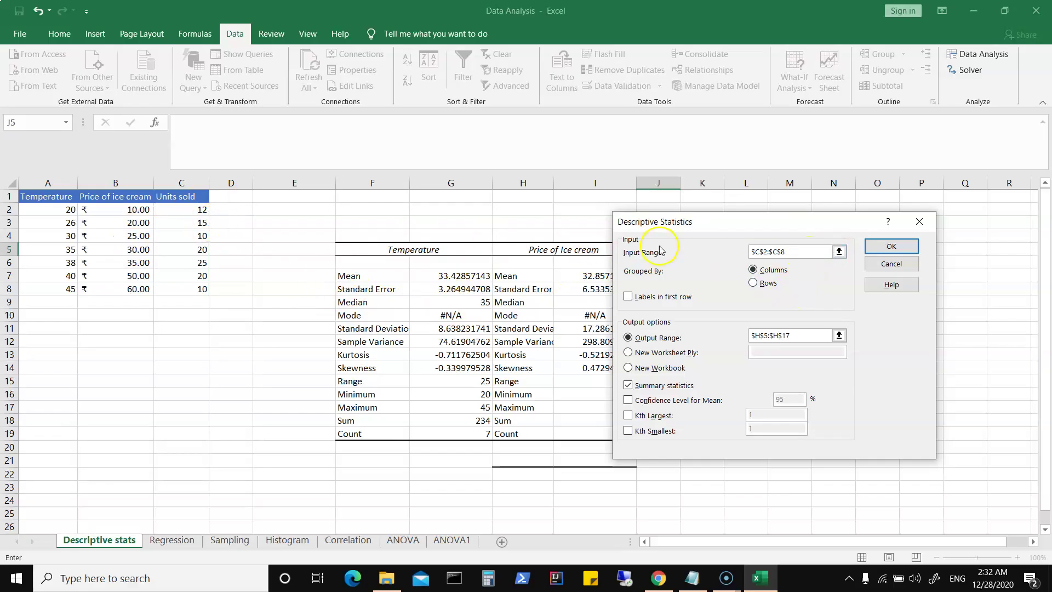
pyautogui.moveTo(799, 252); pyautogui.dragTo(724, 256)
pyautogui.press('BackSpace')
pyautogui.moveTo(189, 199); pyautogui.dragTo(195, 289)
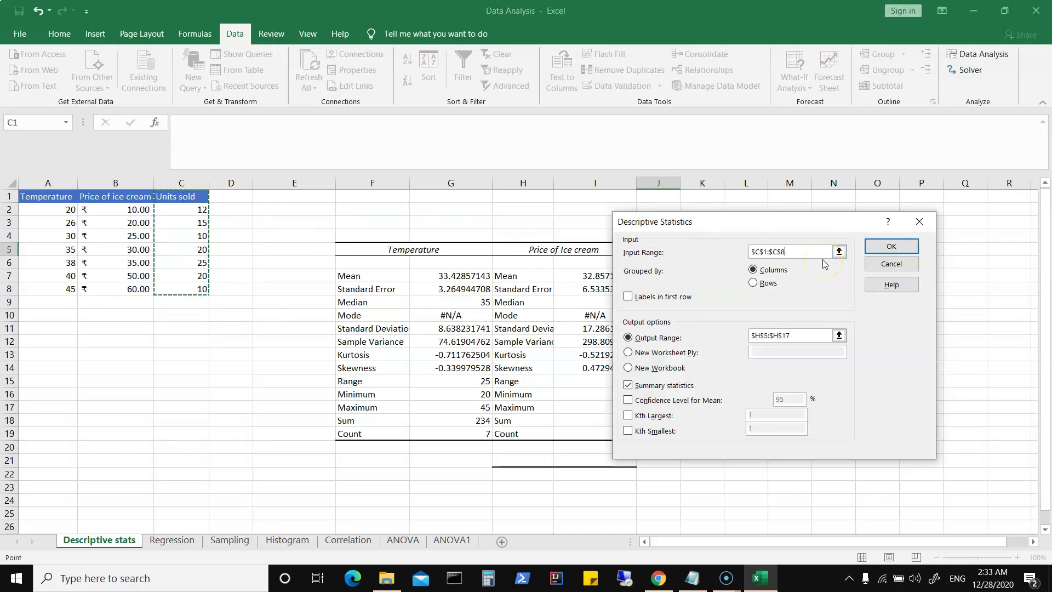
pyautogui.click(628, 297)
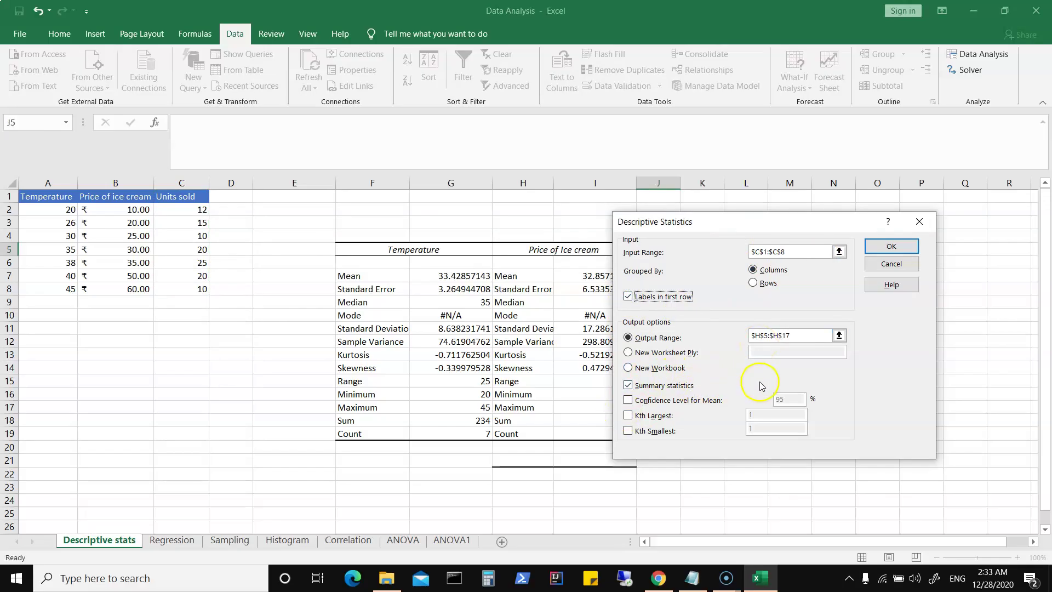
# Change the output range to start at J5 and run the Units sold statistics.
pyautogui.click(805, 335)
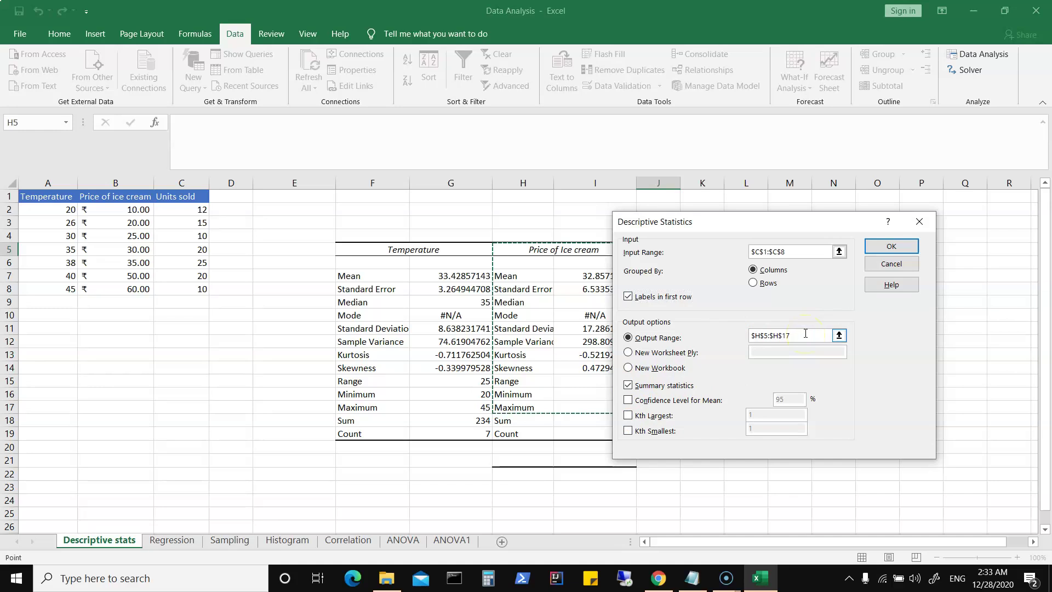
pyautogui.click(763, 341)
pyautogui.doubleClick(763, 341)
pyautogui.write('J')
pyautogui.write('J')
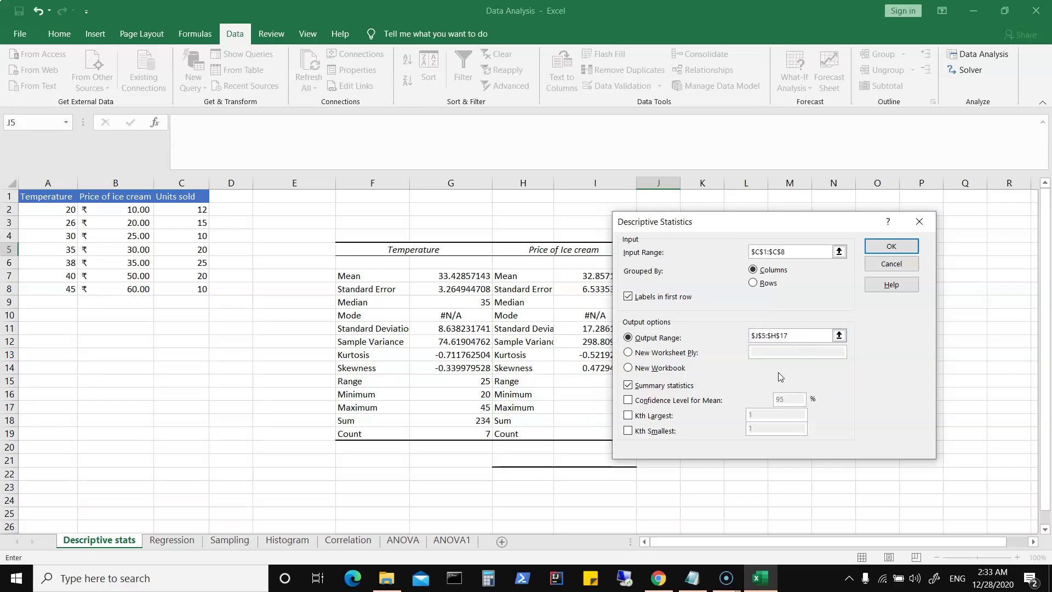
pyautogui.doubleClick(772, 335)
pyautogui.press('BackSpace')
pyautogui.click(895, 246)
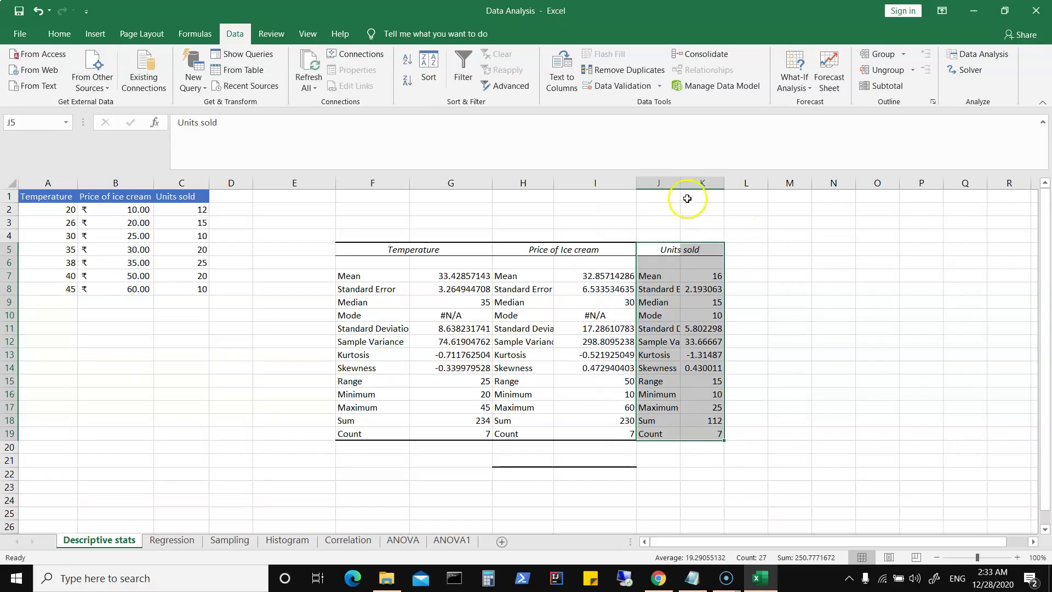
# Widen column J so the Units sold statistic labels fit, then select H21.
pyautogui.moveTo(681, 183); pyautogui.dragTo(846, 182)
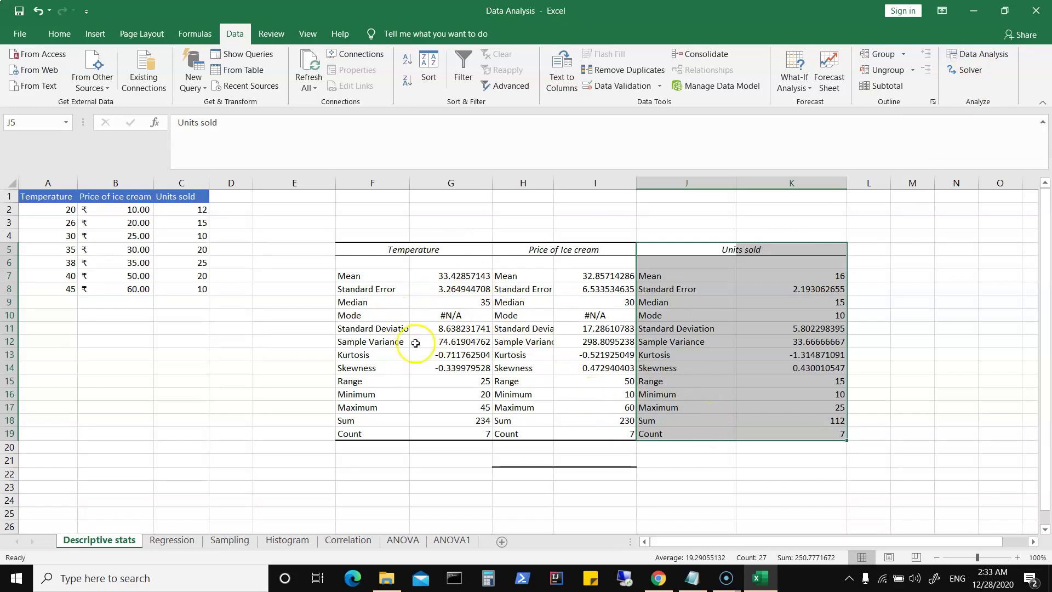
pyautogui.click(508, 459)
# Remove the stray border from H21:I21 with the No Border option.
pyautogui.moveTo(509, 459); pyautogui.dragTo(627, 459)
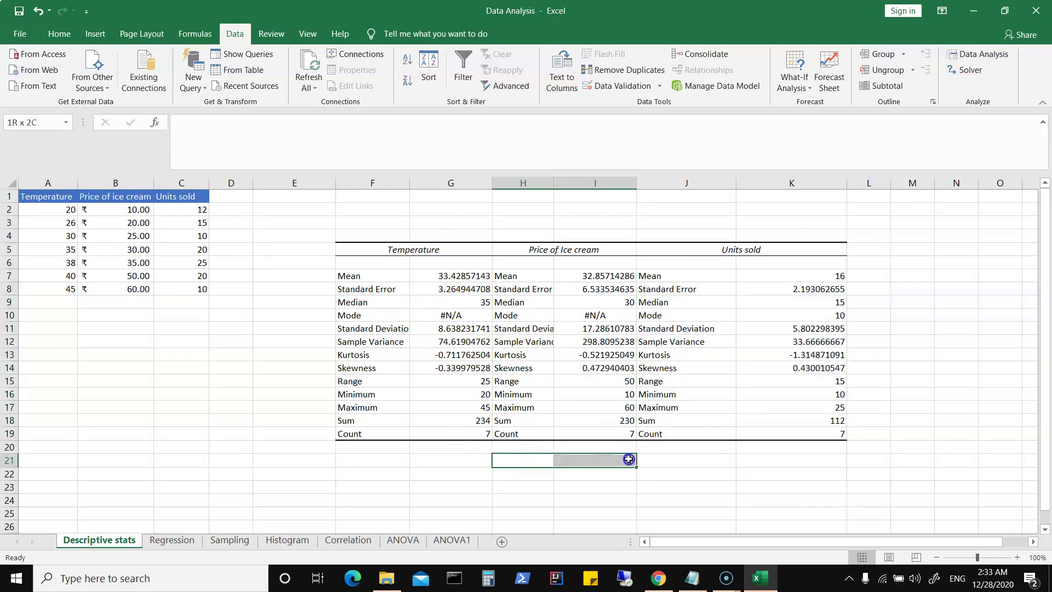
pyautogui.click(61, 34)
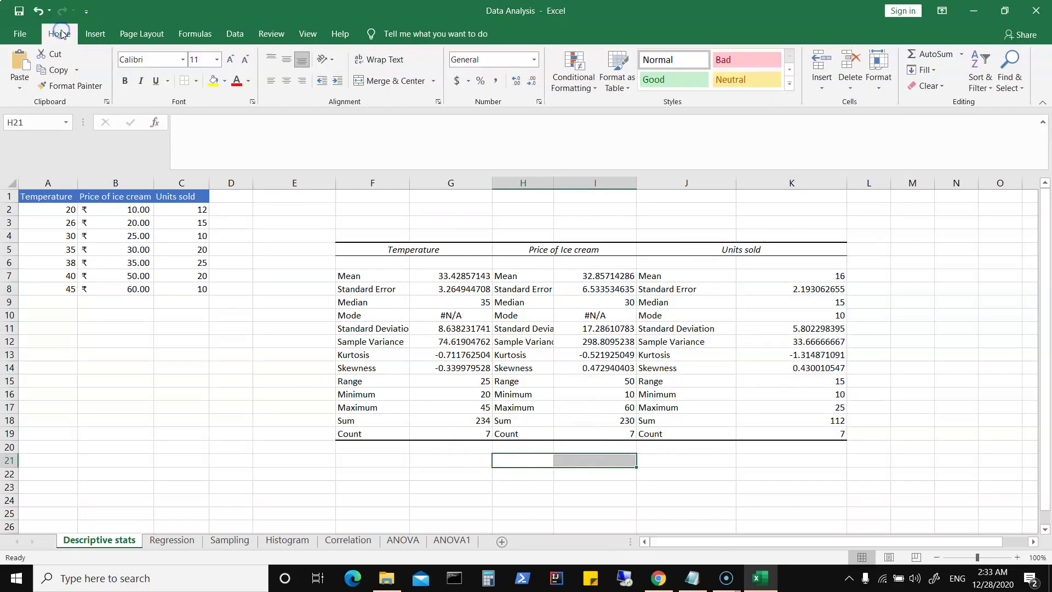
pyautogui.click(195, 80)
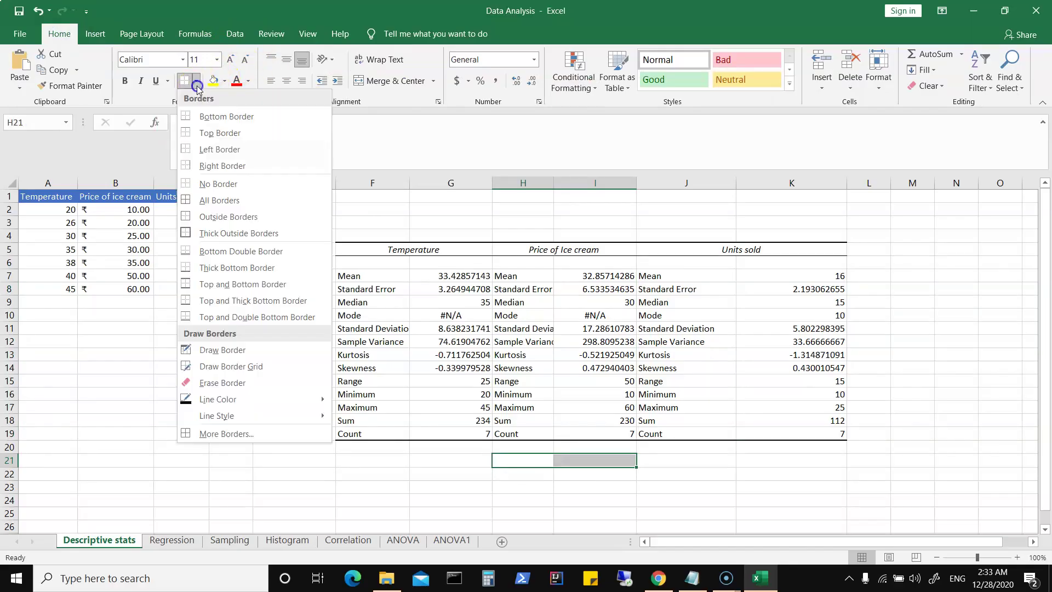
pyautogui.click(213, 184)
pyautogui.click(749, 471)
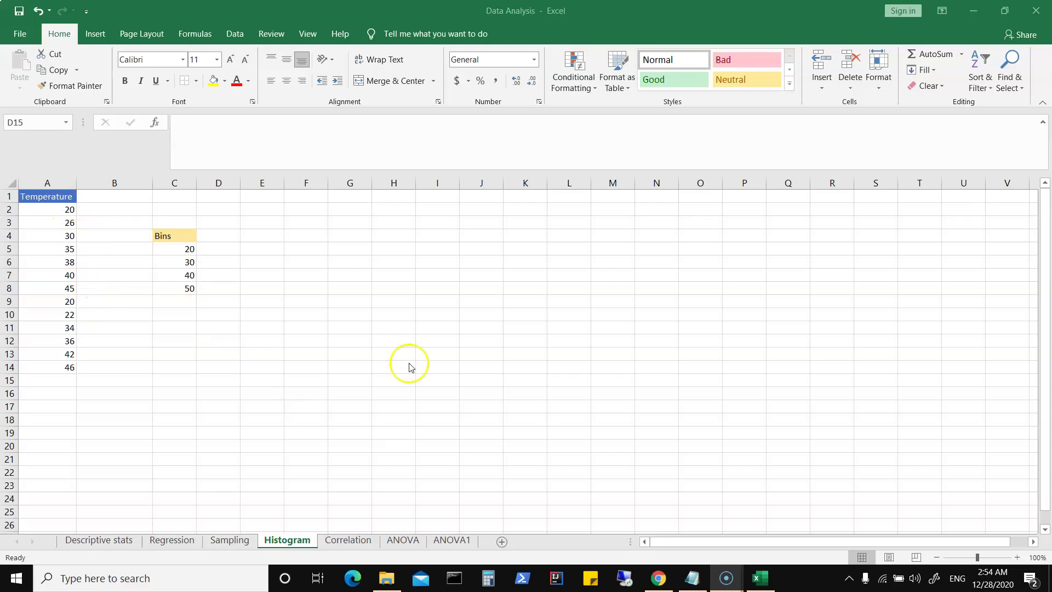
pyautogui.click(261, 259)
pyautogui.click(339, 298)
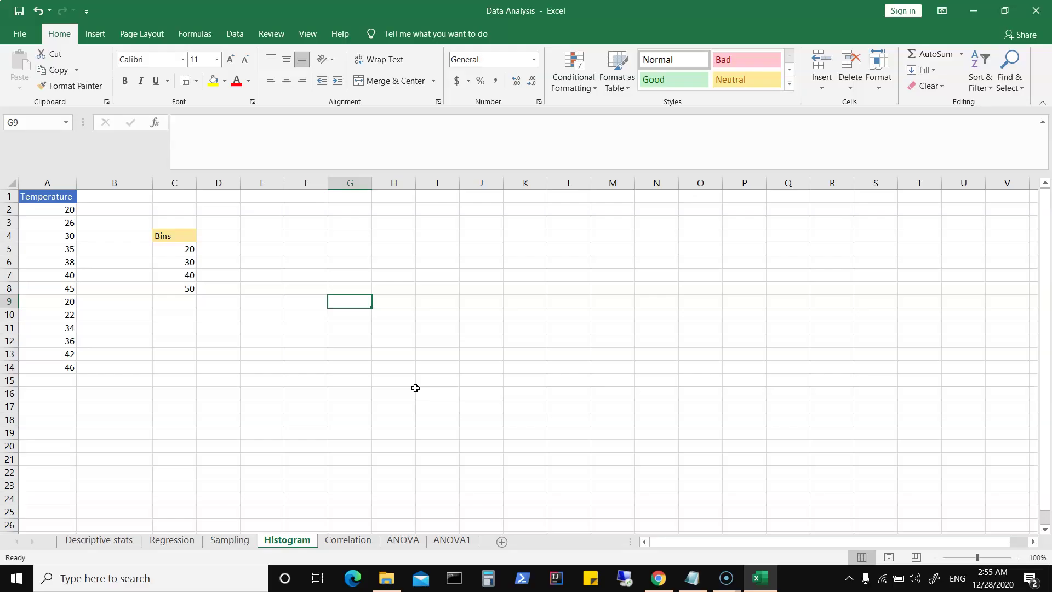
# Start the Histogram tool from Data Analysis.
pyautogui.click(236, 34)
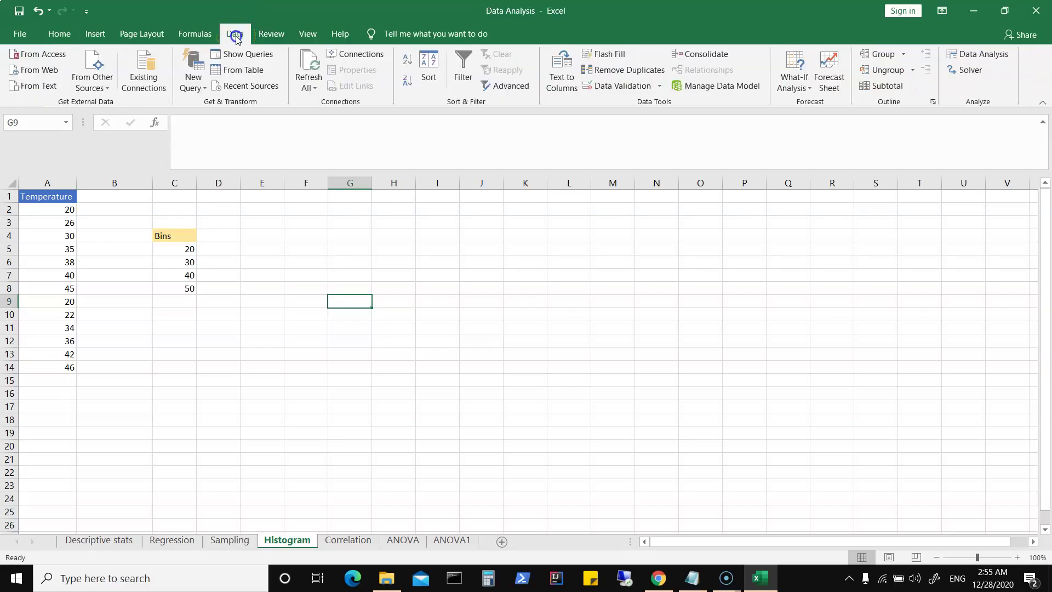
pyautogui.click(990, 61)
pyautogui.click(620, 410)
pyautogui.moveTo(621, 410); pyautogui.dragTo(618, 410)
pyautogui.click(855, 317)
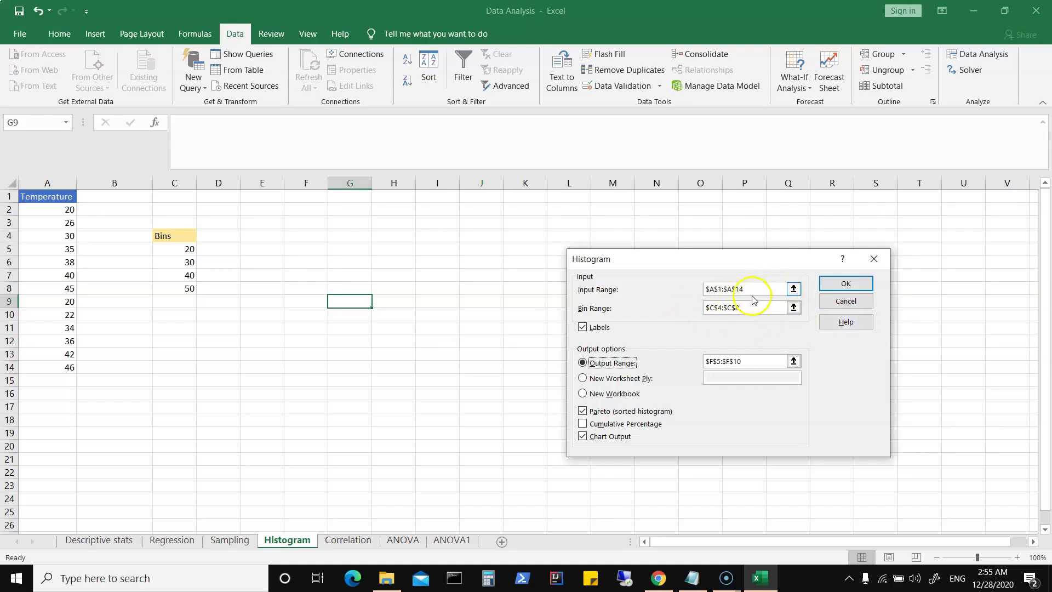
# Run Histogram on A1:A14 with bins C4:C8, labels, output at F4, Pareto and chart.
pyautogui.click(763, 288)
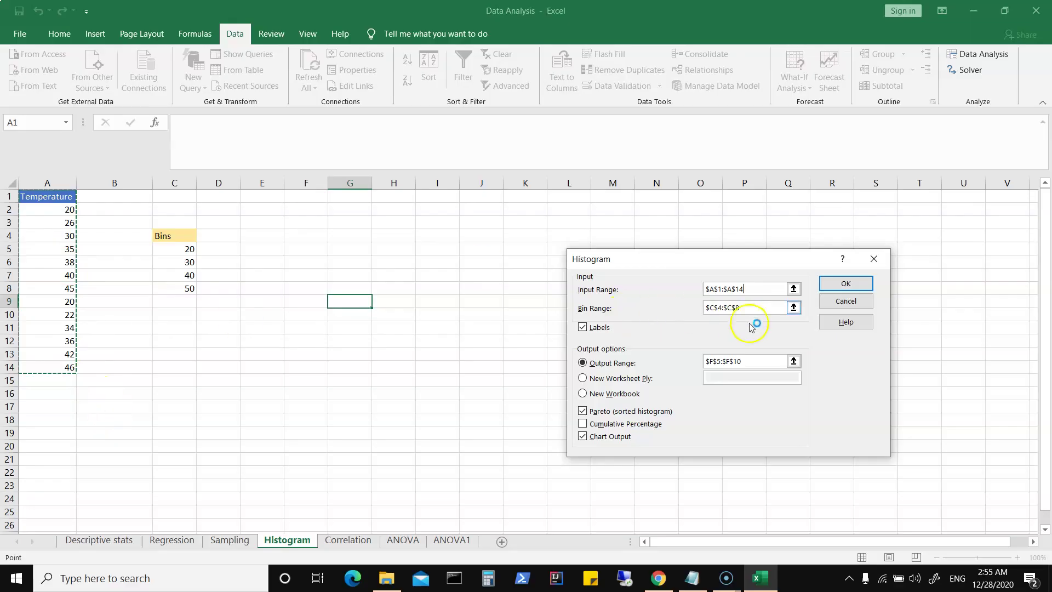
pyautogui.click(758, 306)
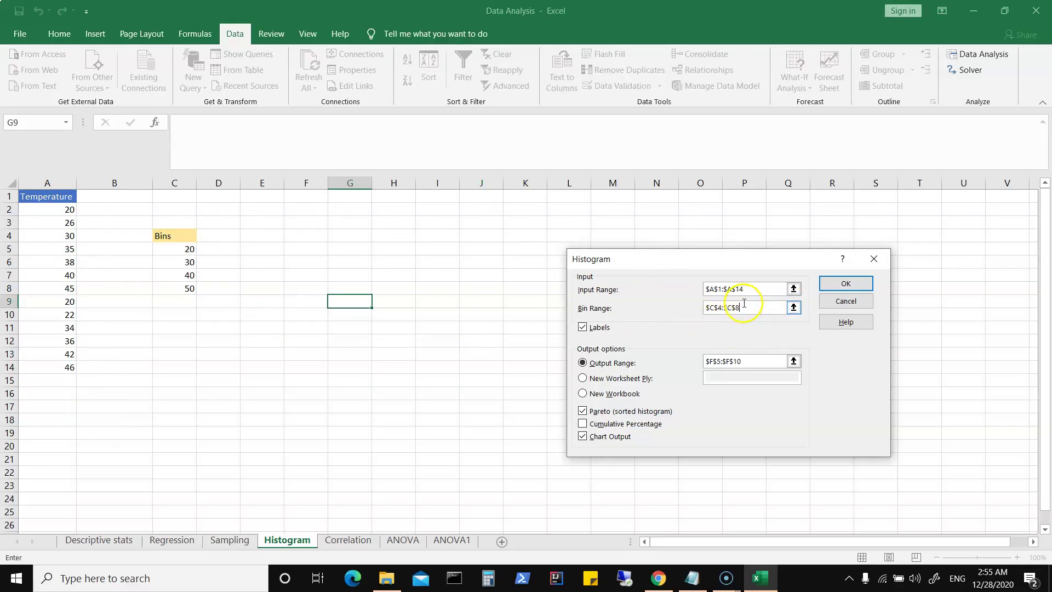
pyautogui.moveTo(174, 235); pyautogui.dragTo(177, 288)
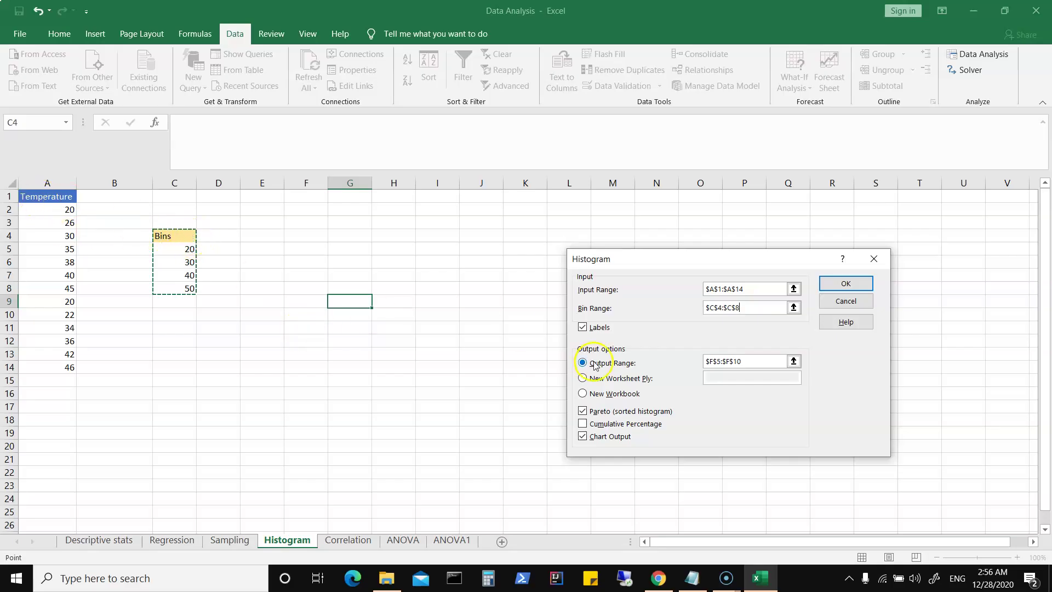
pyautogui.click(757, 365)
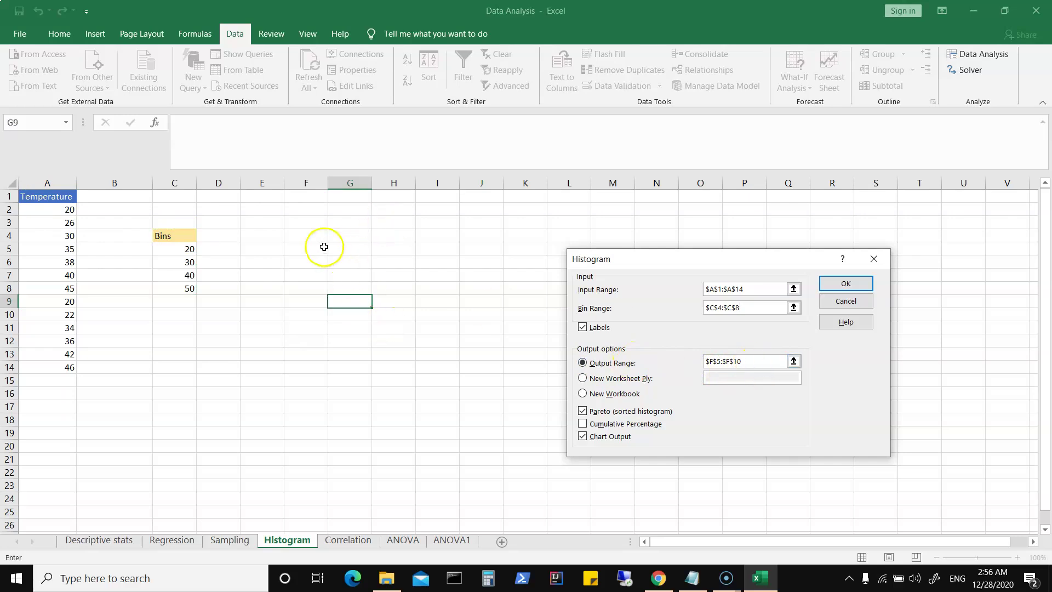
pyautogui.moveTo(300, 238); pyautogui.dragTo(305, 321)
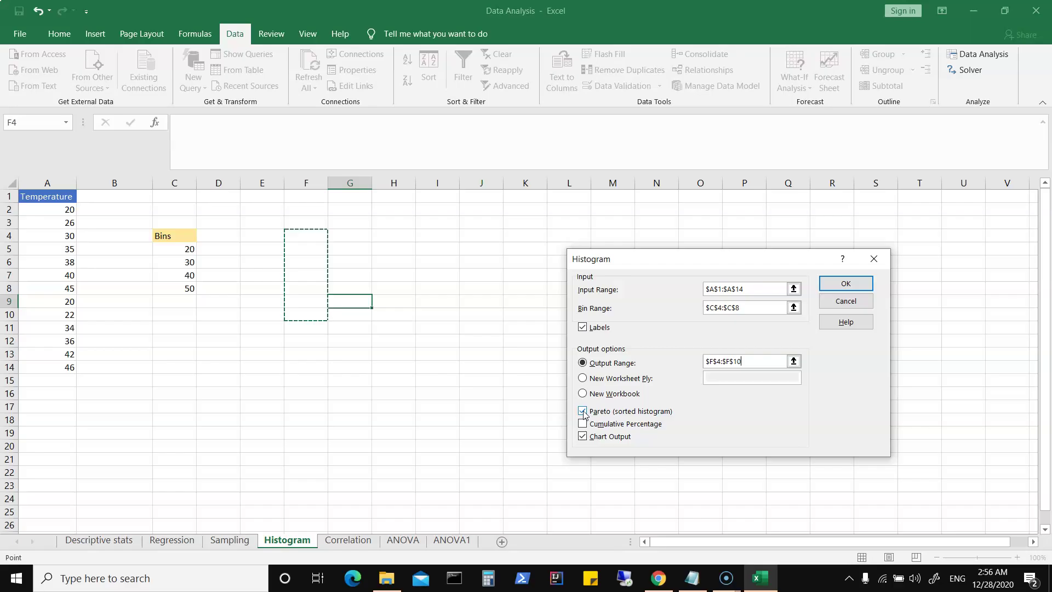
pyautogui.click(584, 443)
pyautogui.click(842, 285)
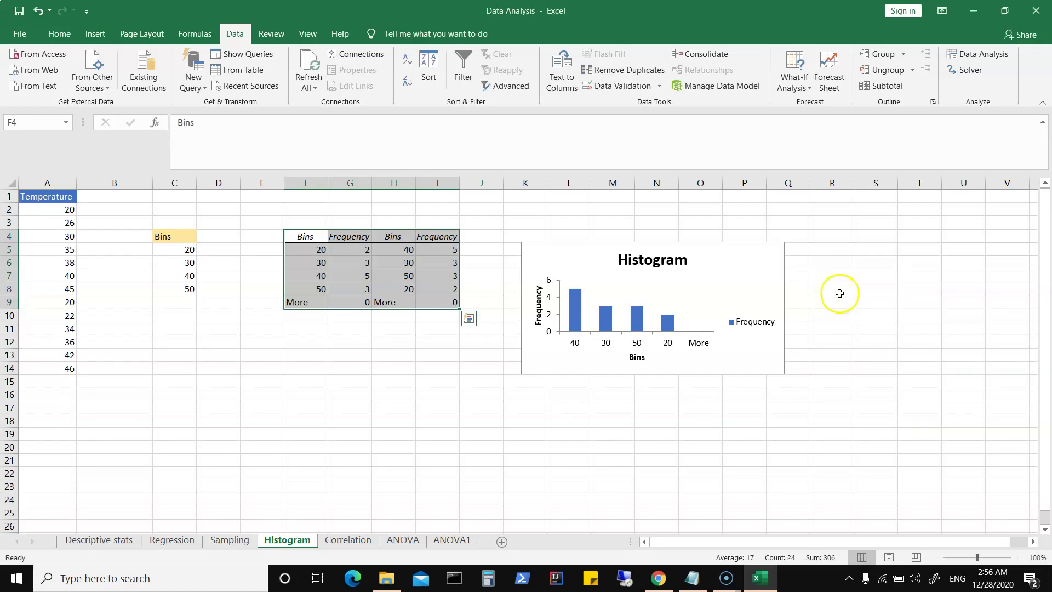
pyautogui.click(529, 431)
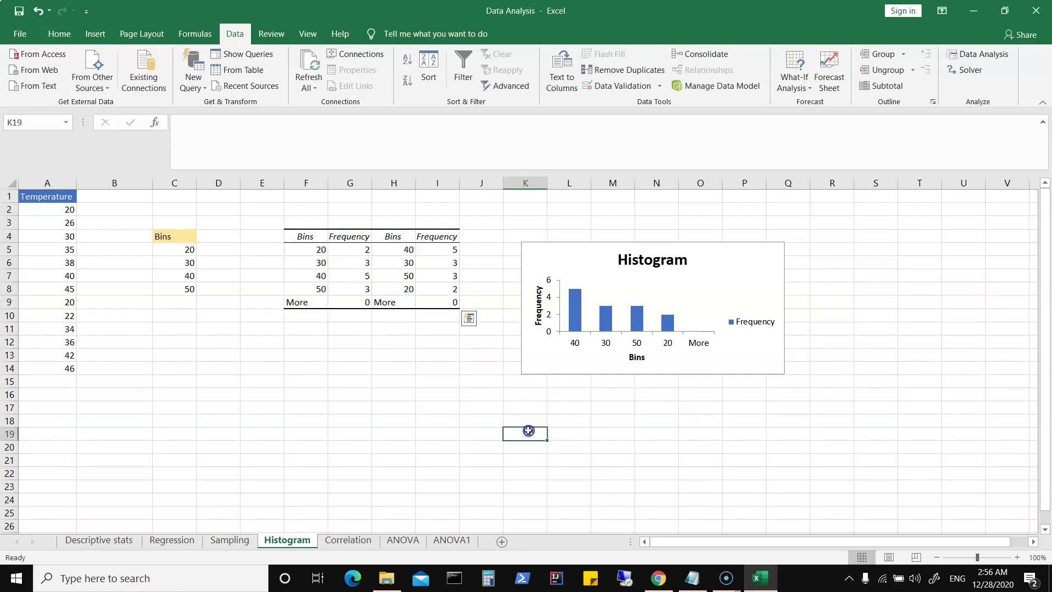
pyautogui.click(298, 250)
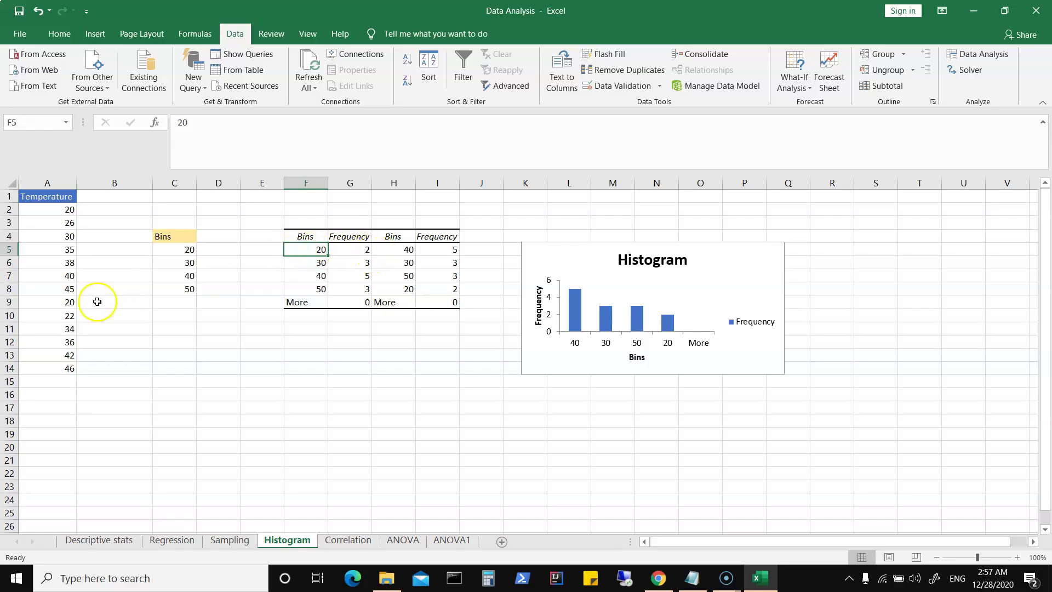
pyautogui.click(57, 210)
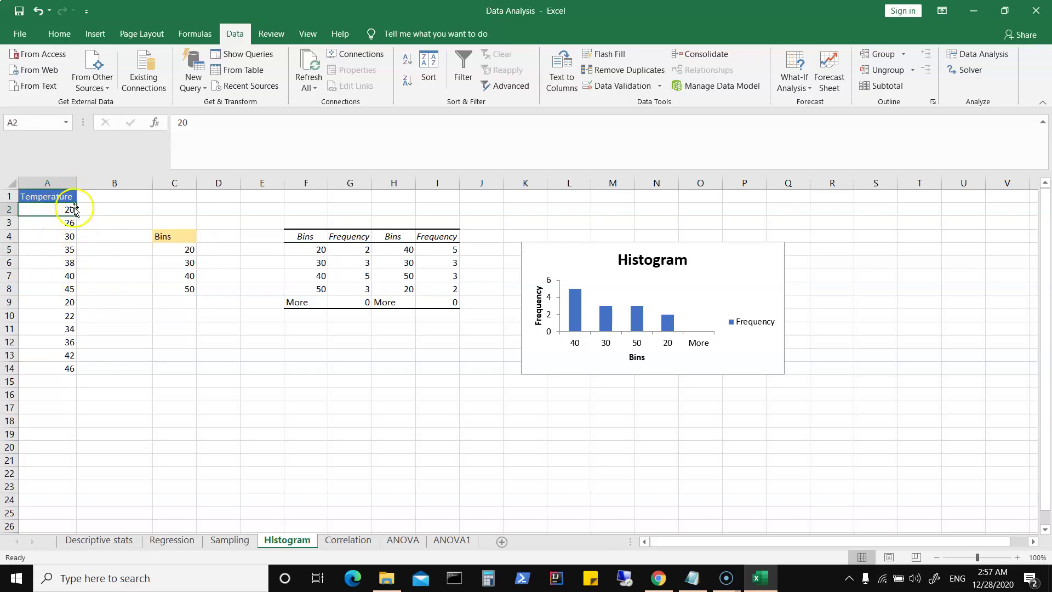
pyautogui.click(63, 302)
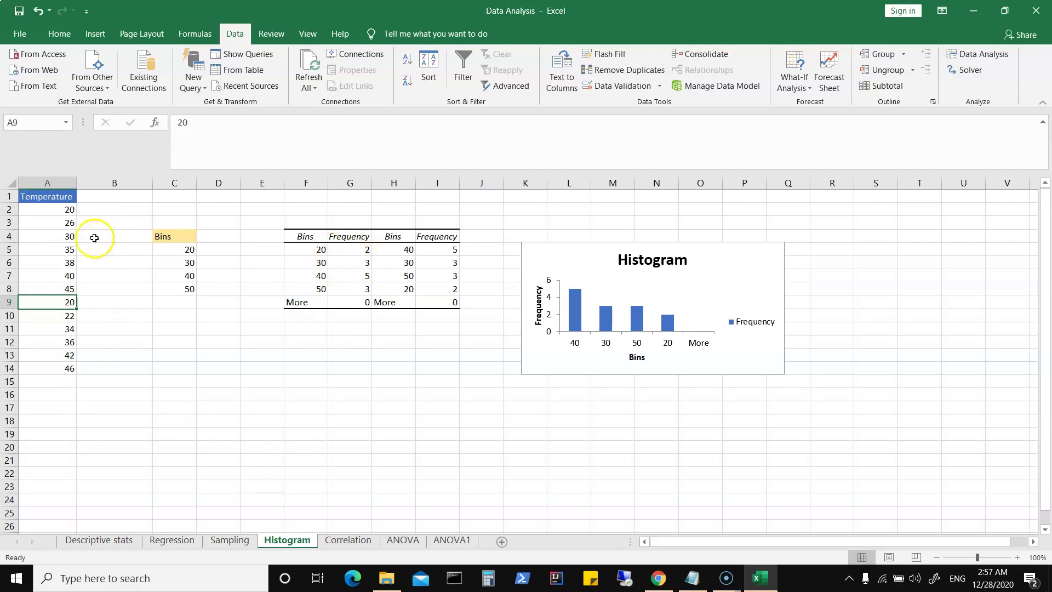
pyautogui.click(51, 225)
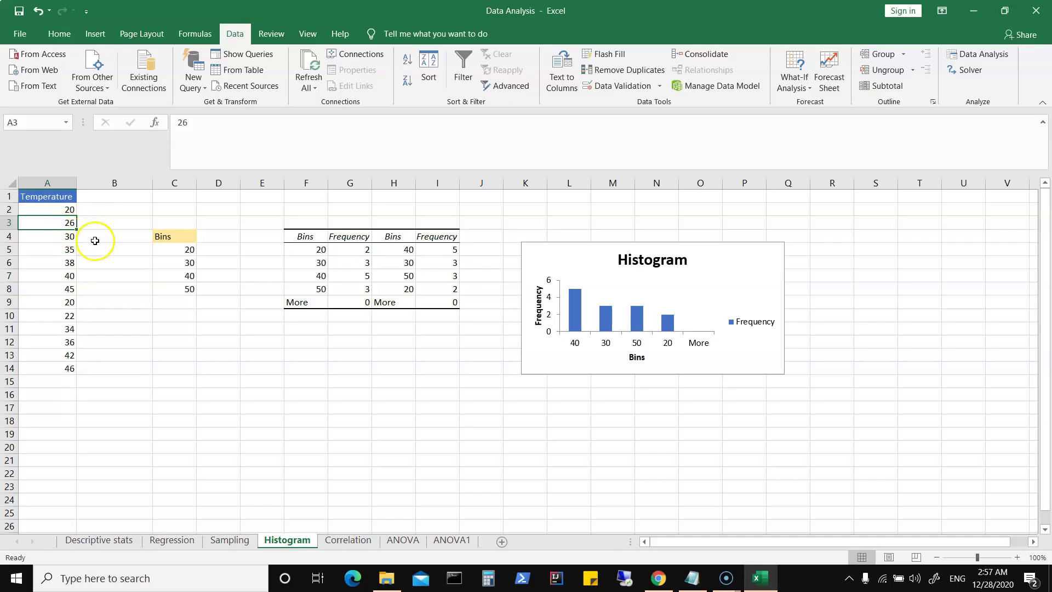
pyautogui.keyDown('ctrl'); pyautogui.click(59, 237); pyautogui.keyUp('ctrl')
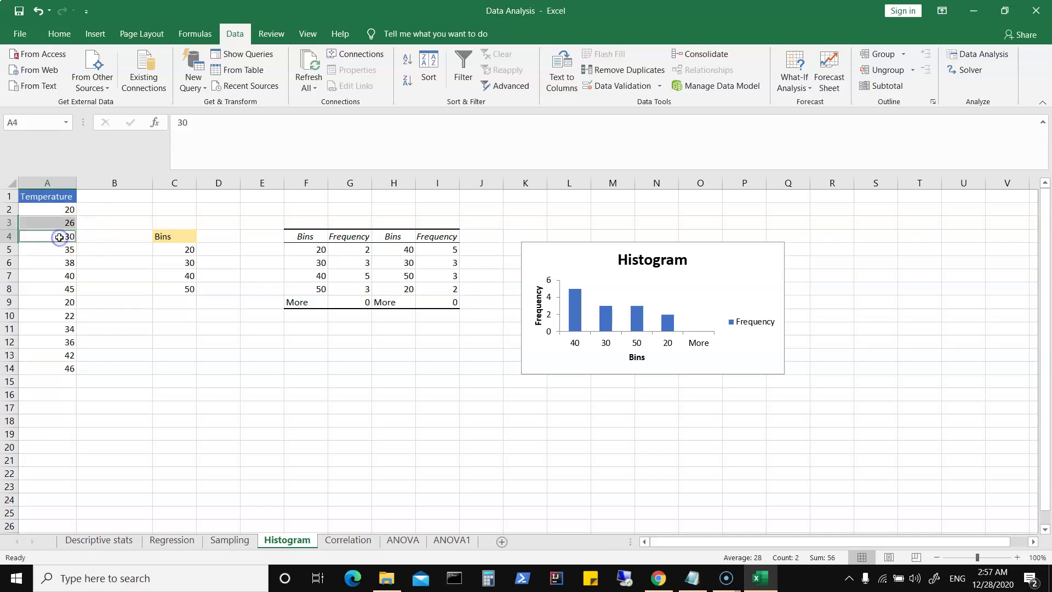
pyautogui.keyDown('ctrl'); pyautogui.click(66, 315); pyautogui.keyUp('ctrl')
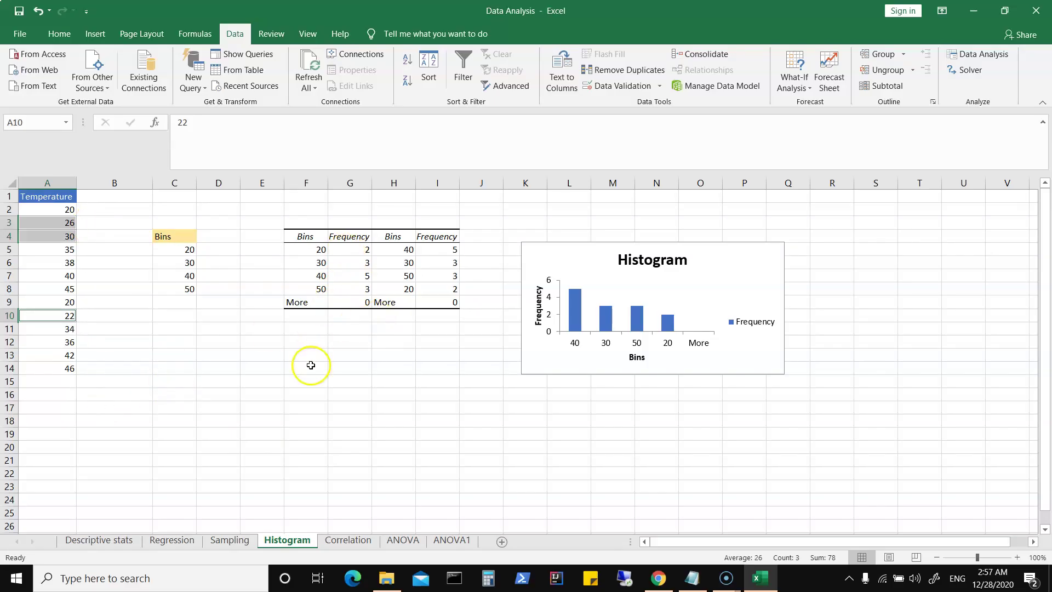
pyautogui.click(343, 349)
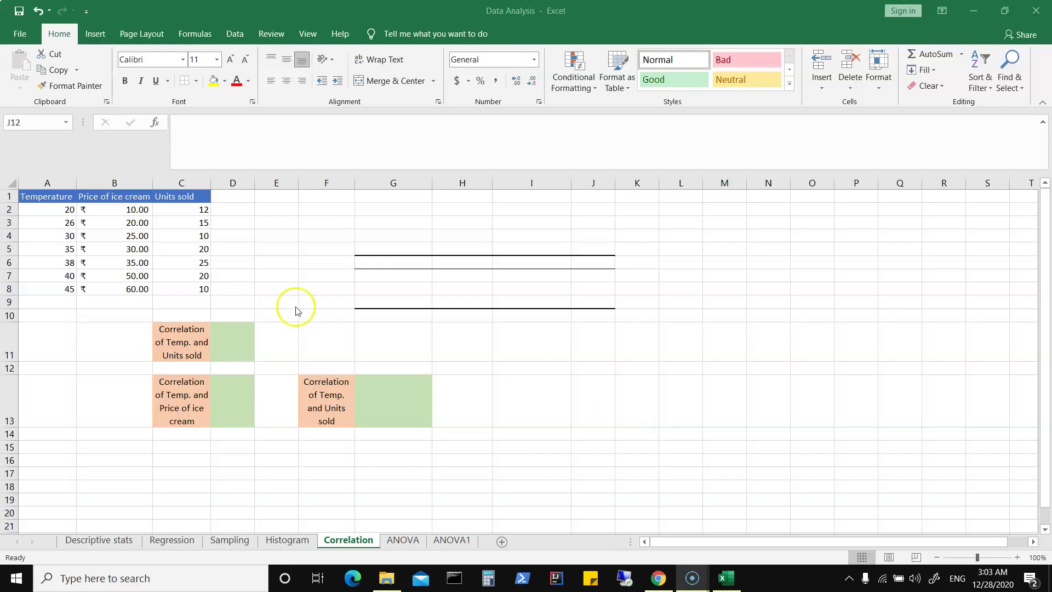
# Insert the CORREL function into D11 through the function search.
pyautogui.click(231, 338)
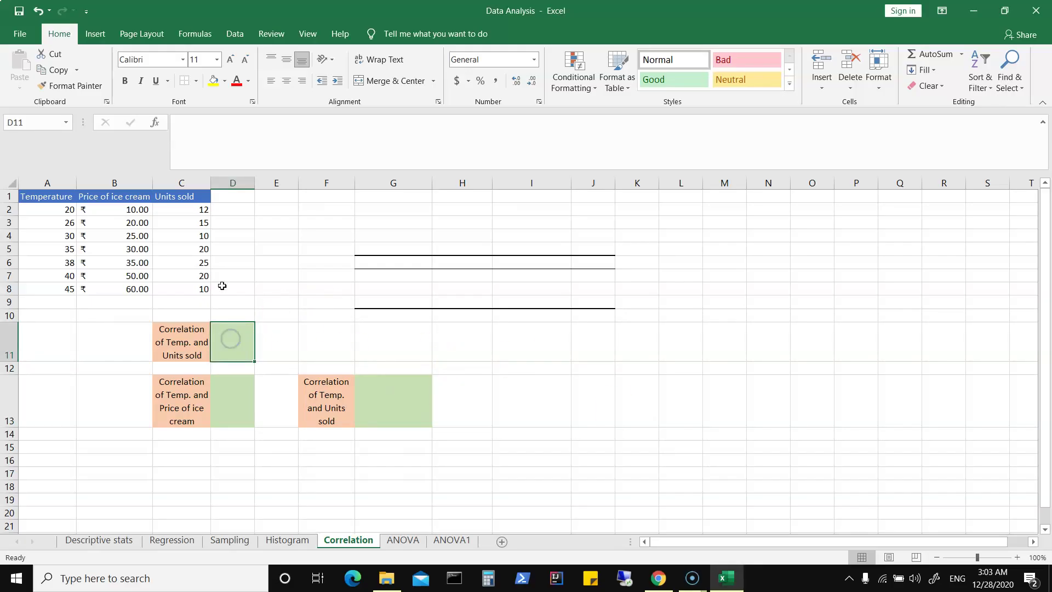
pyautogui.click(155, 123)
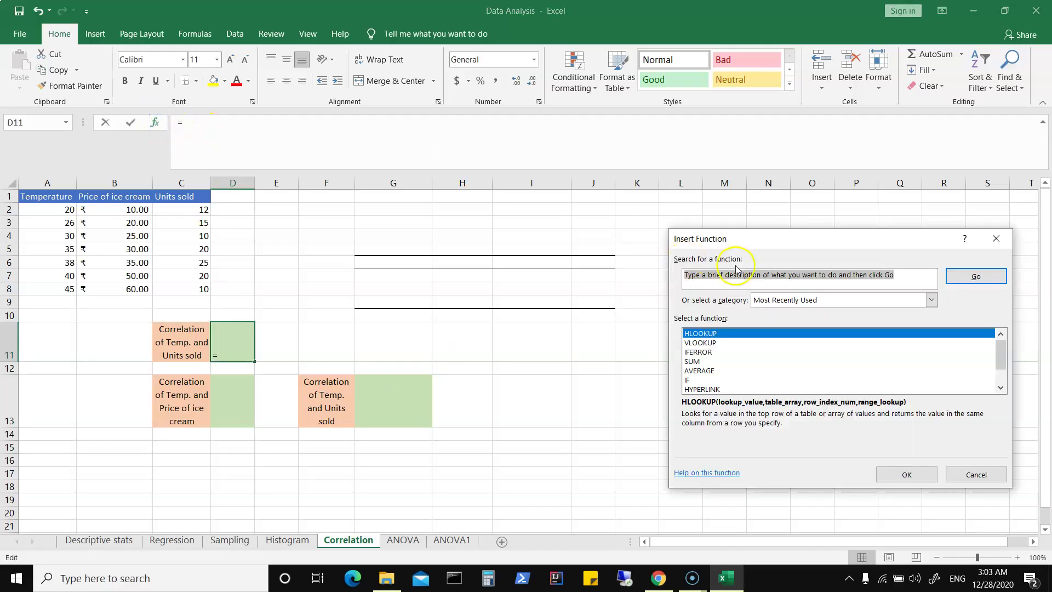
pyautogui.write('cor')
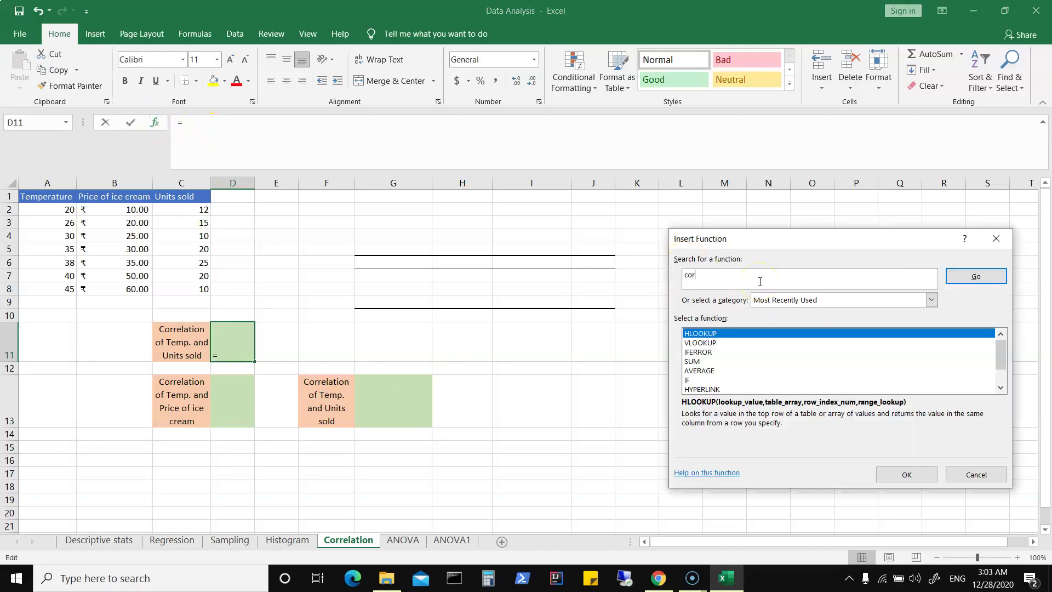
pyautogui.click(975, 277)
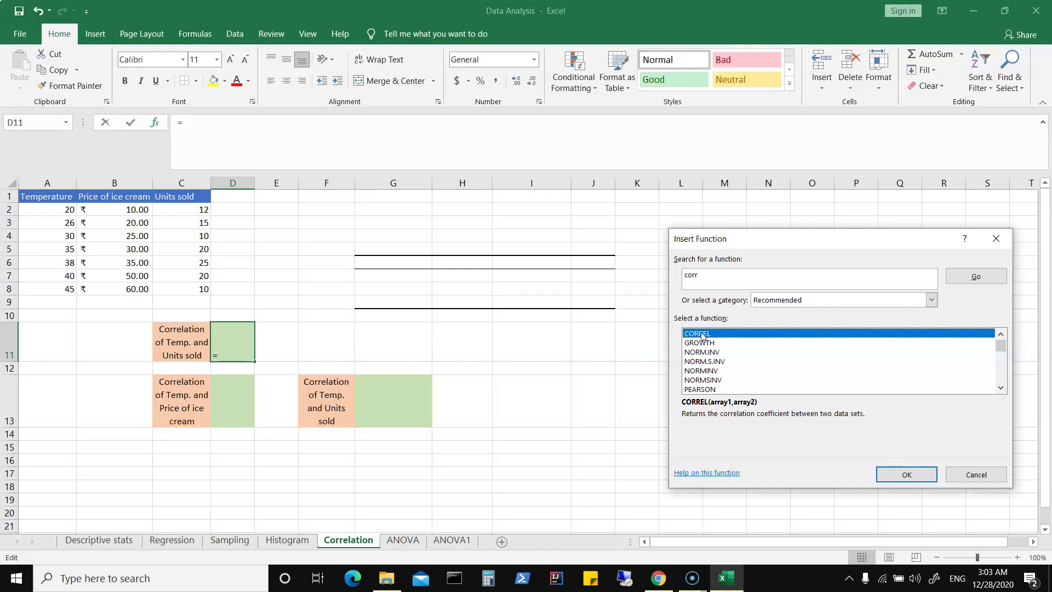
pyautogui.click(910, 476)
# Set CORREL's arrays to A2:A8 and C2:C8, giving 0.285971.
pyautogui.click(727, 308)
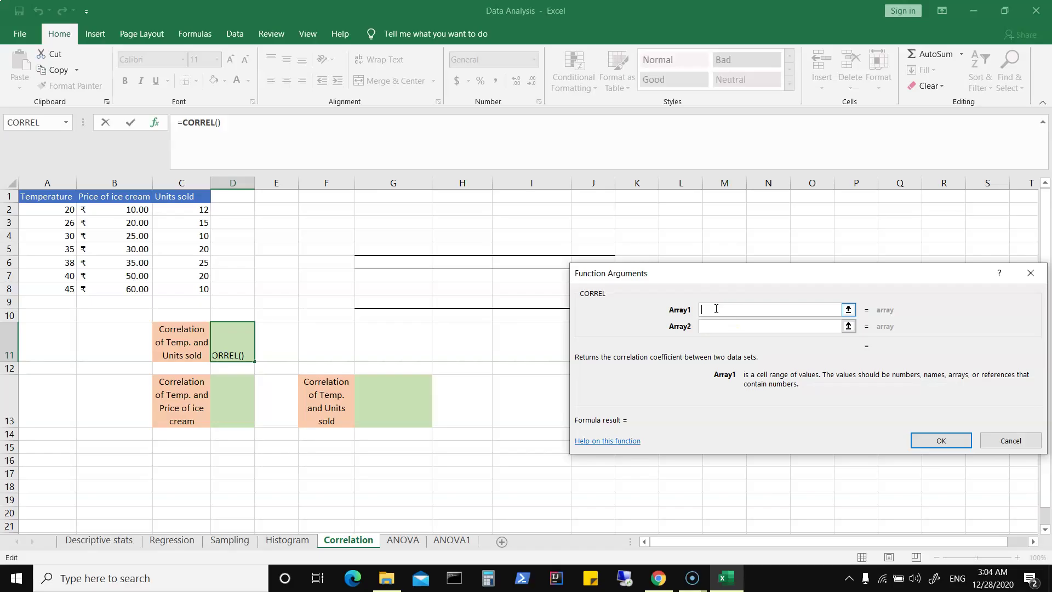
pyautogui.moveTo(48, 209); pyautogui.dragTo(51, 287)
pyautogui.click(748, 326)
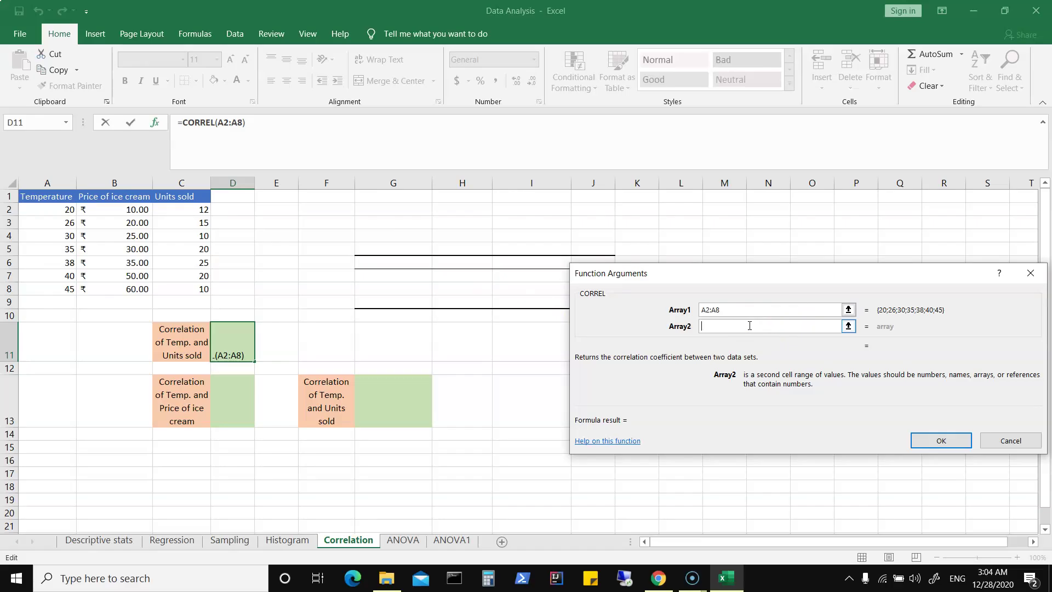
pyautogui.moveTo(185, 210); pyautogui.dragTo(189, 290)
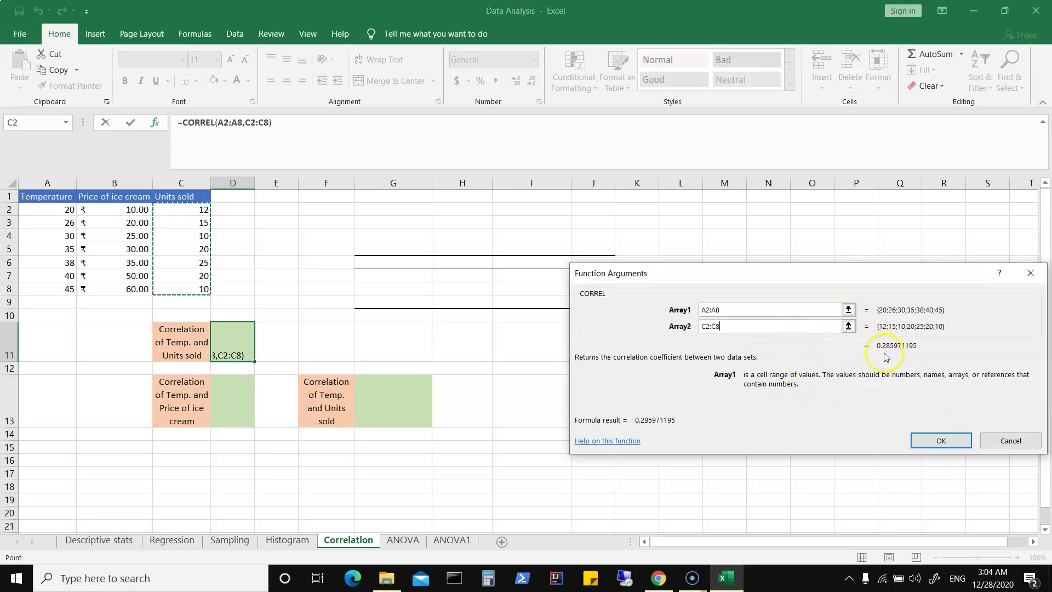
pyautogui.click(941, 441)
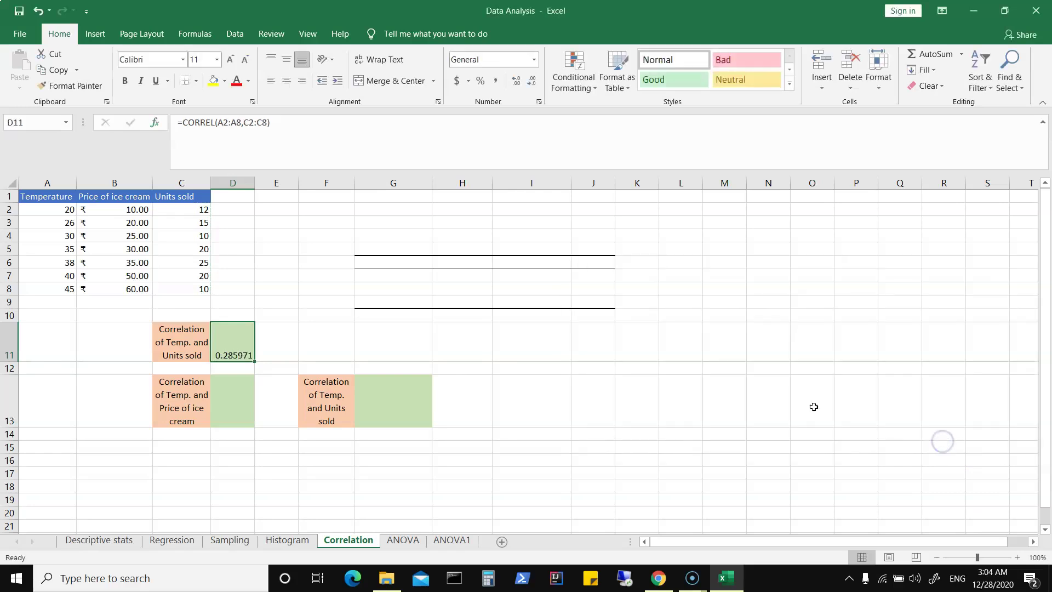
pyautogui.click(231, 350)
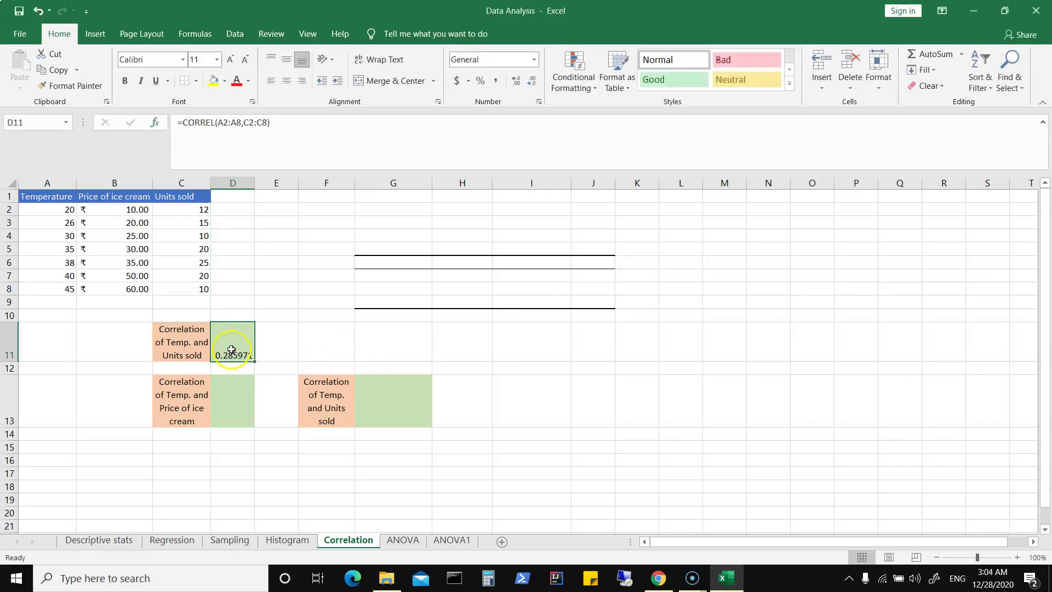
# Enter =CORREL(A2:A8,B2:B8) in D13 to get 0.961493.
pyautogui.click(232, 395)
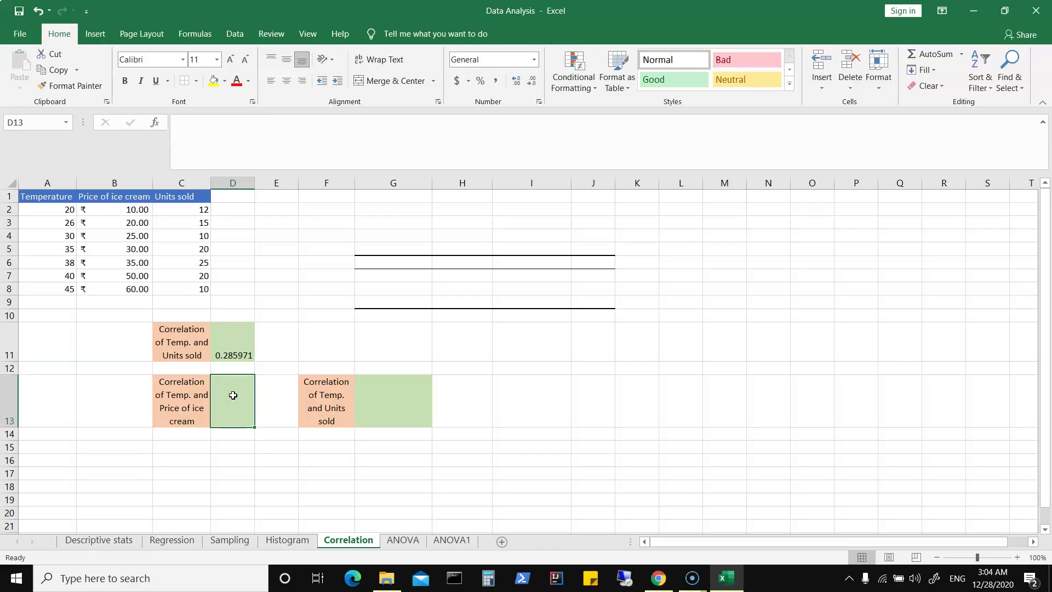
pyautogui.write('=coor')
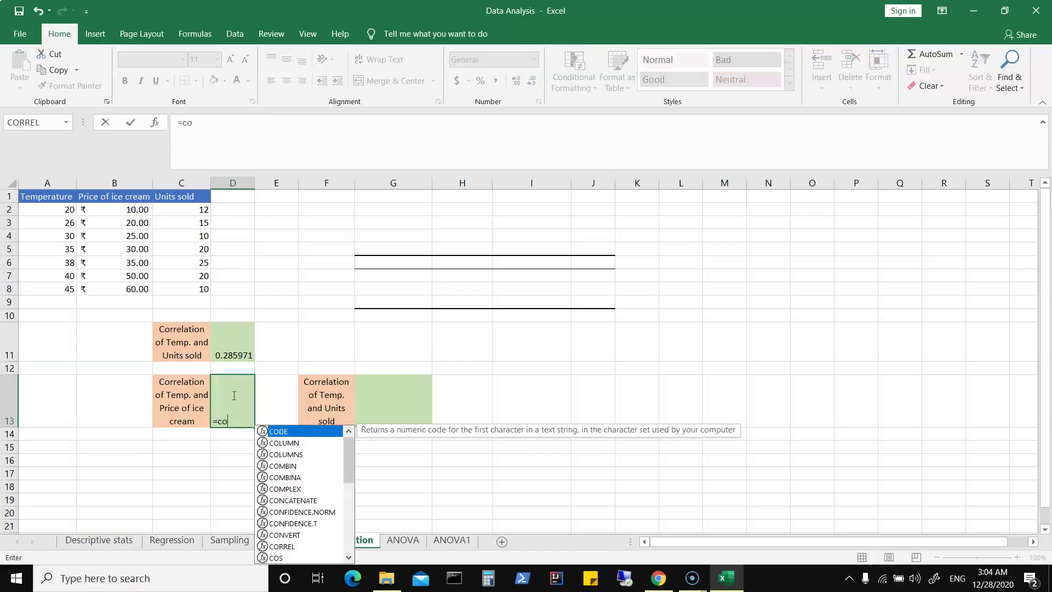
pyautogui.press('BackSpace')
pyautogui.write('r')
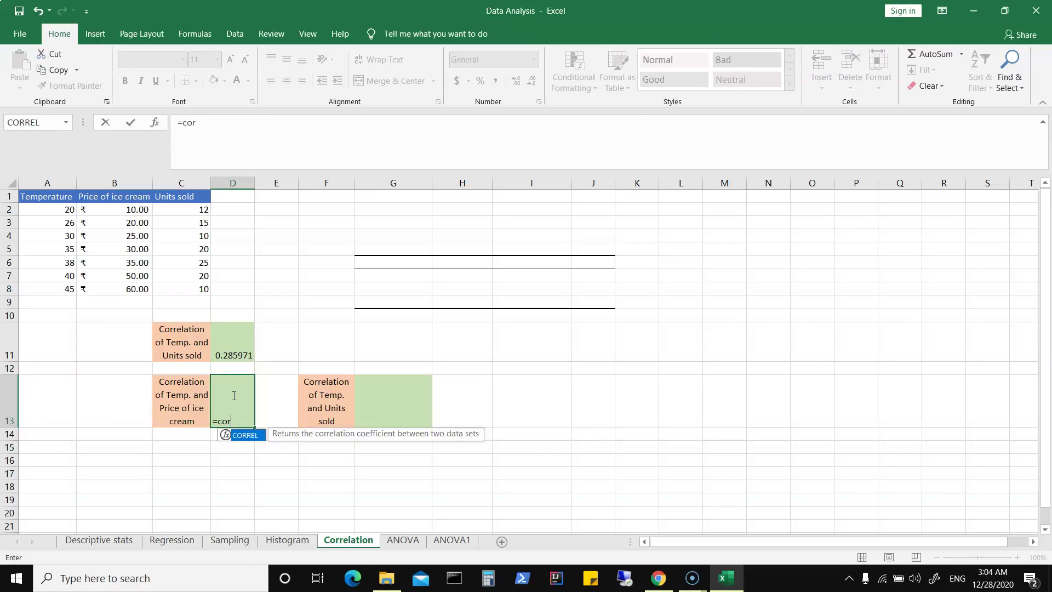
pyautogui.doubleClick(252, 437)
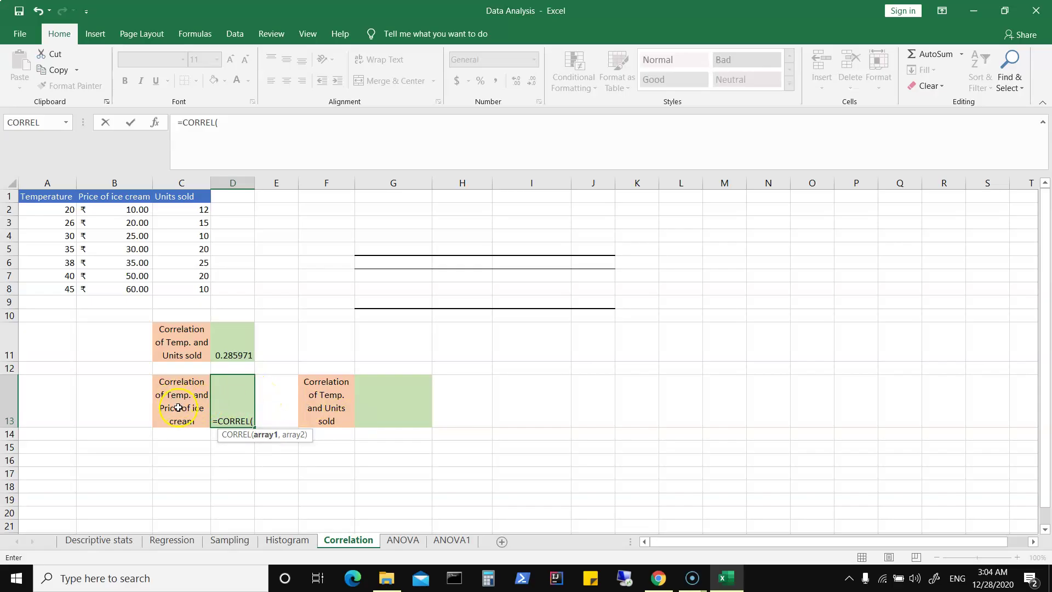
pyautogui.moveTo(44, 206); pyautogui.dragTo(49, 291)
pyautogui.write(',')
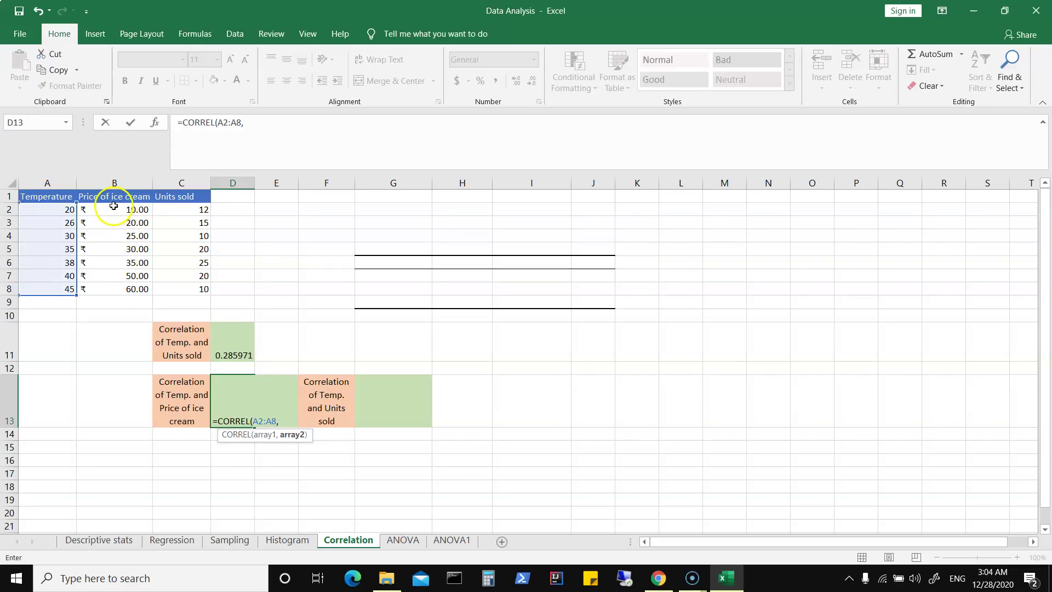
pyautogui.moveTo(114, 206); pyautogui.dragTo(115, 289)
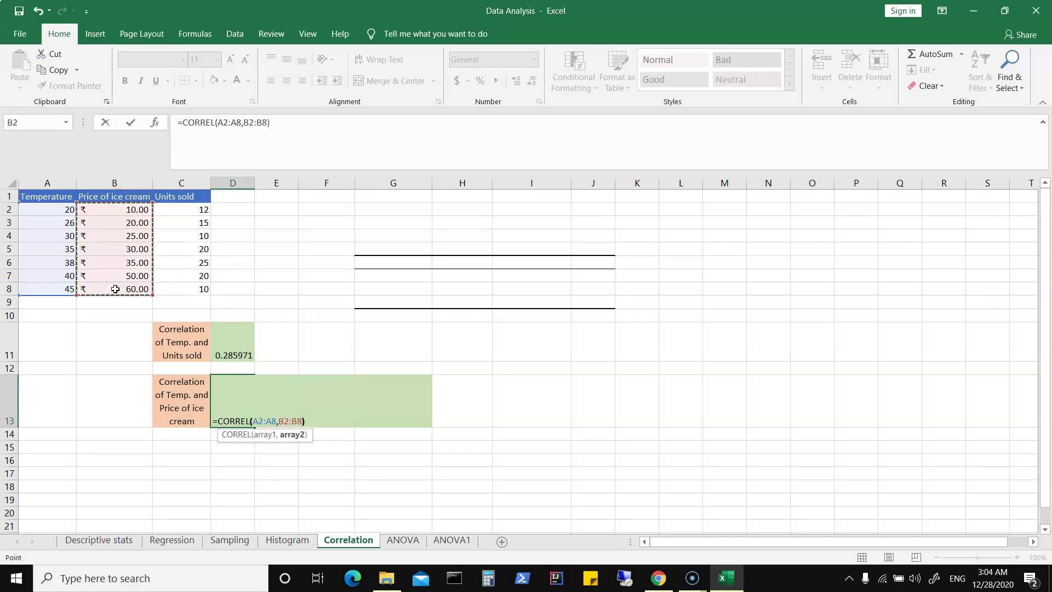
pyautogui.press('Return')
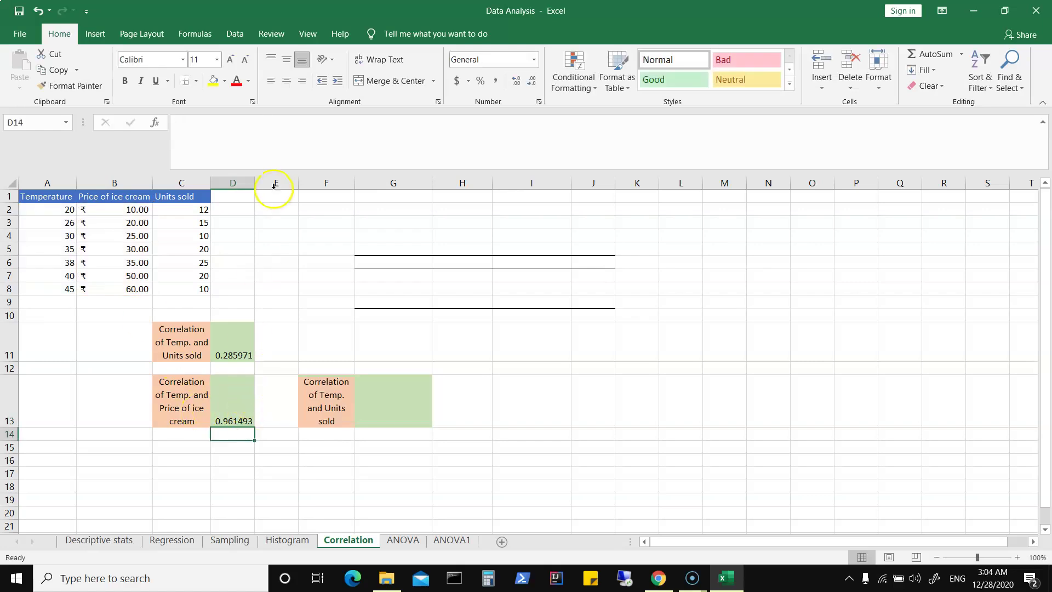
# Widen column D and clear the extra correlation label from F13:G13.
pyautogui.moveTo(254, 183); pyautogui.dragTo(285, 186)
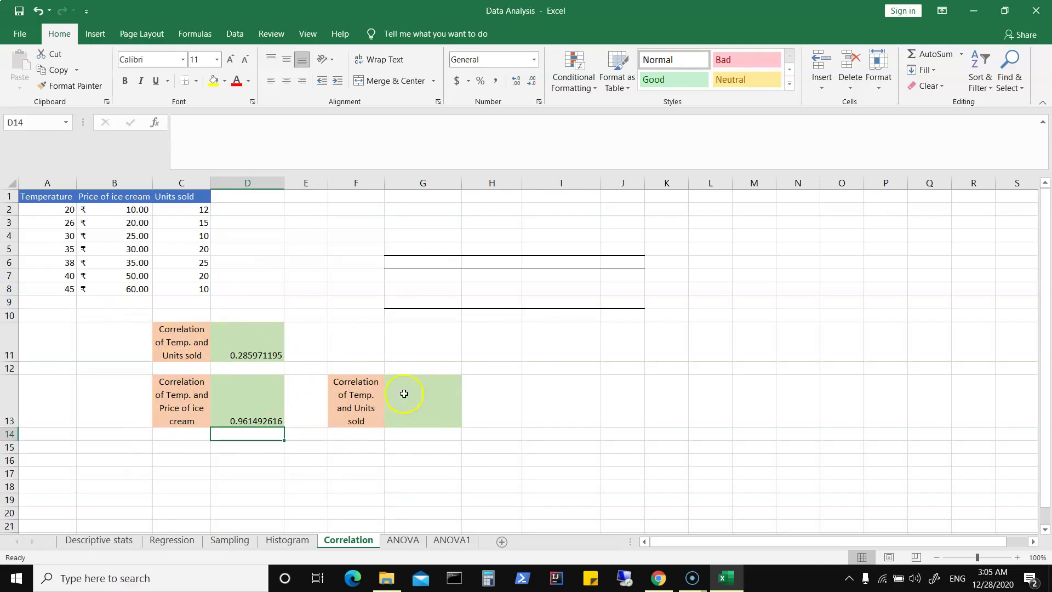
pyautogui.click(425, 399)
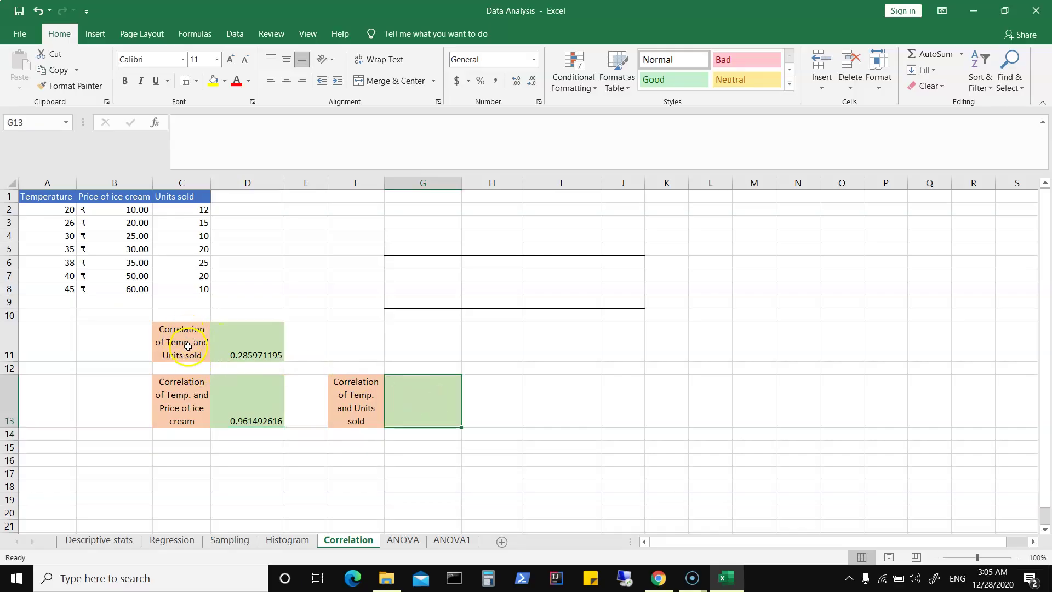
pyautogui.click(354, 400)
pyautogui.hotkey('shift', 'Right')
pyautogui.press('Delete')
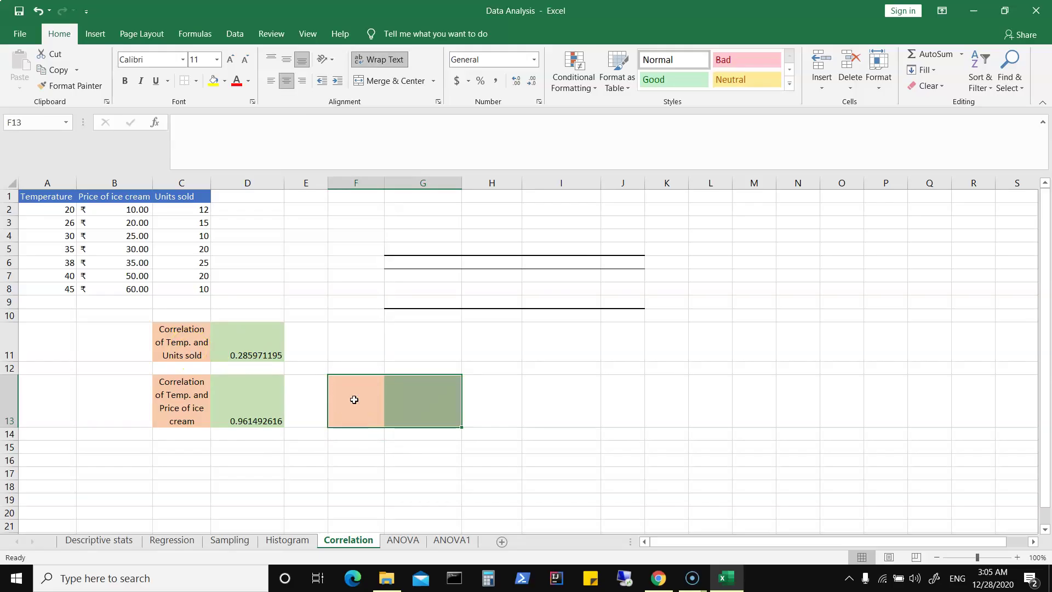
pyautogui.click(465, 349)
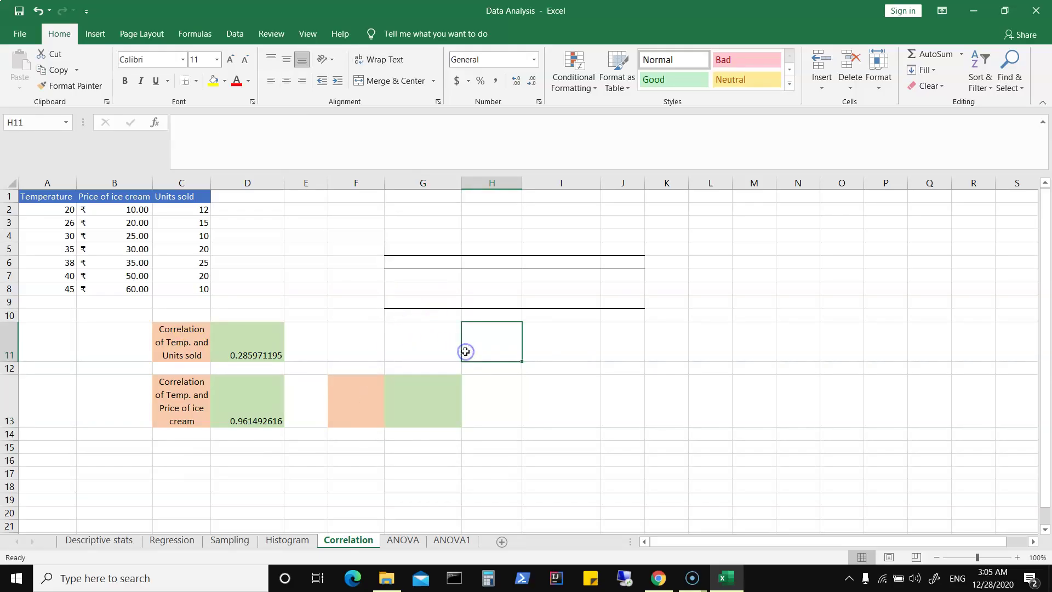
pyautogui.click(397, 258)
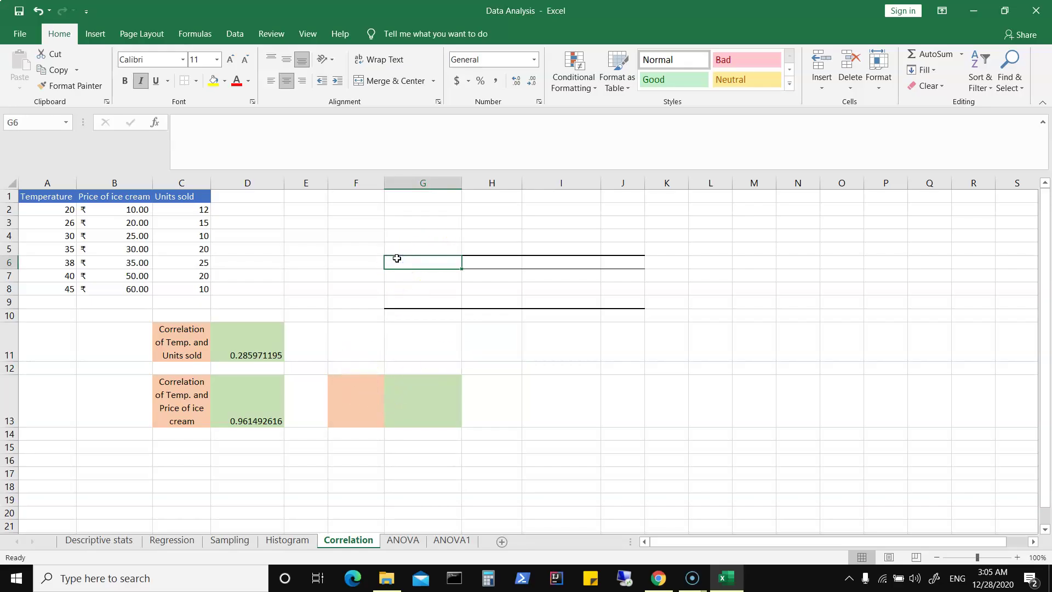
# Set up Correlation on A1:C8 with first-row labels and output at K16.
pyautogui.click(244, 36)
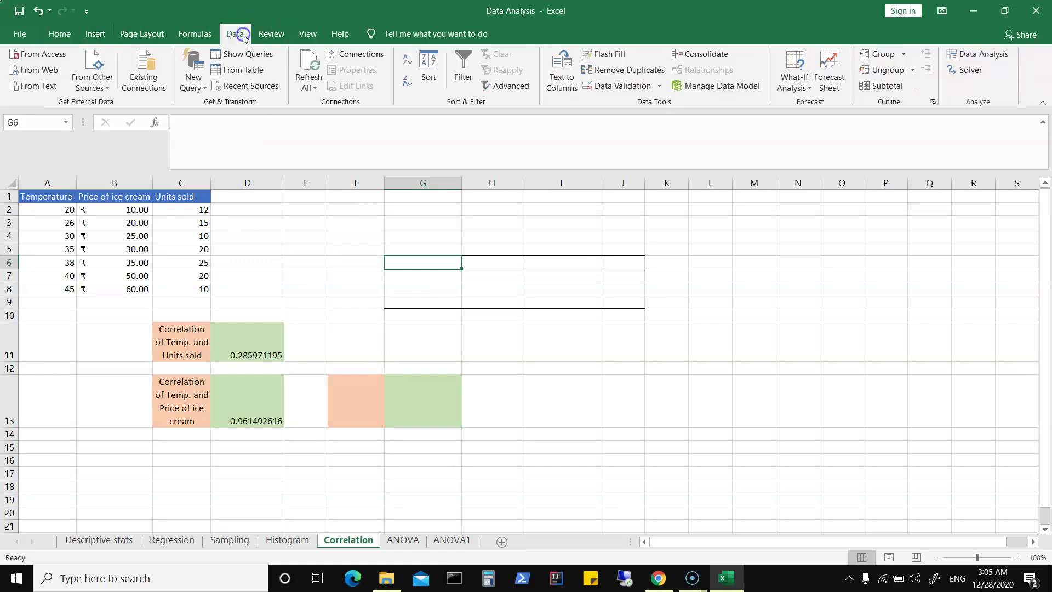
pyautogui.click(975, 58)
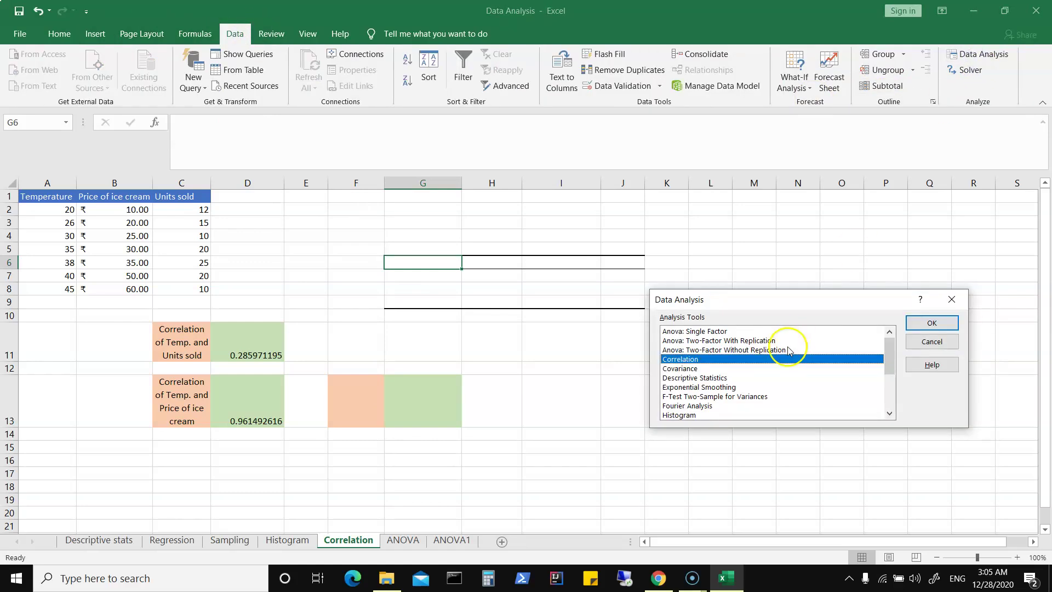
pyautogui.click(682, 359)
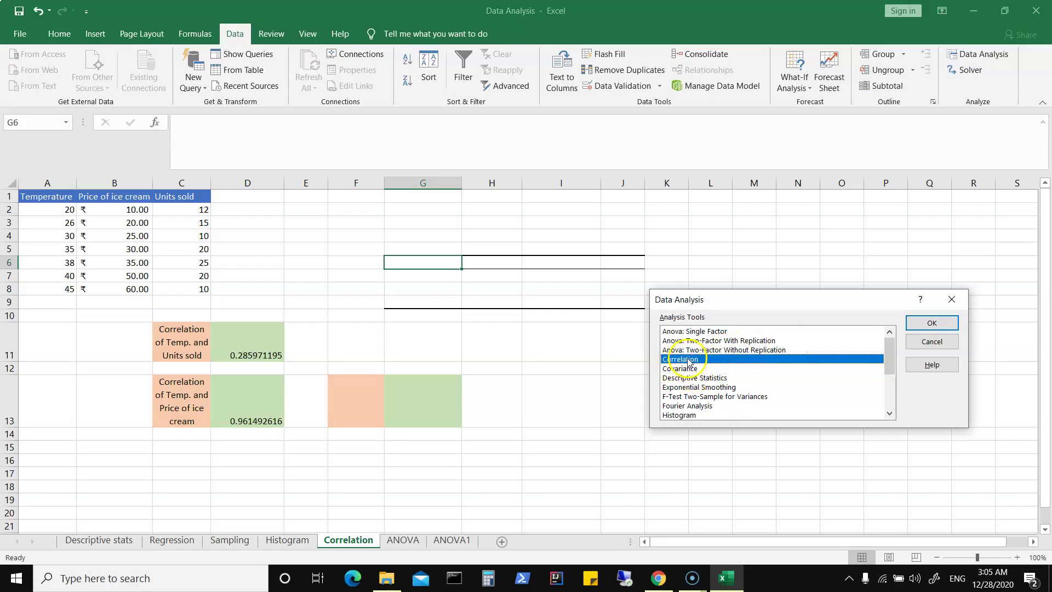
pyautogui.click(933, 329)
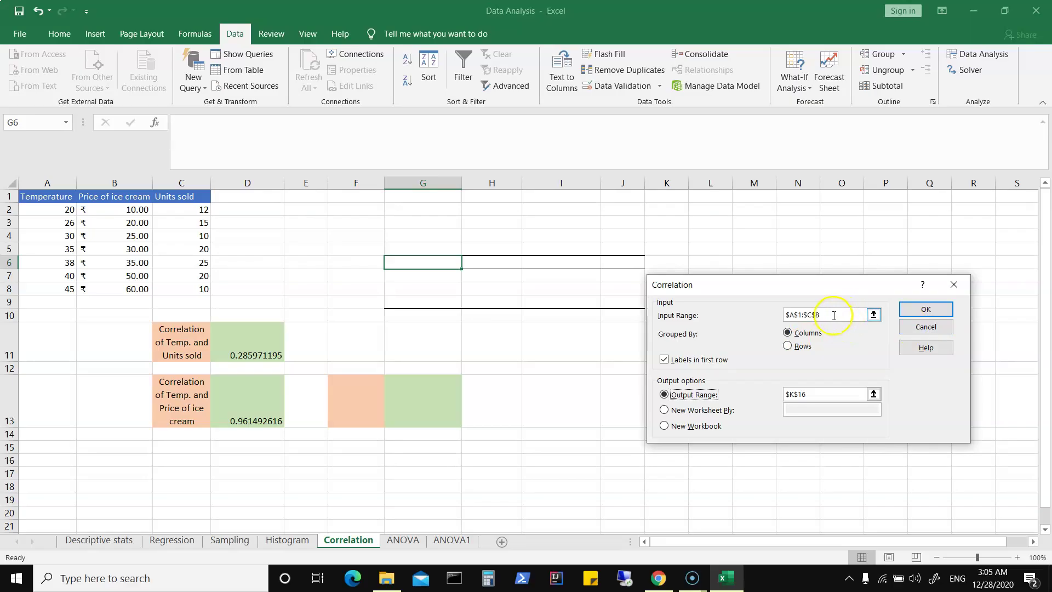
pyautogui.click(832, 315)
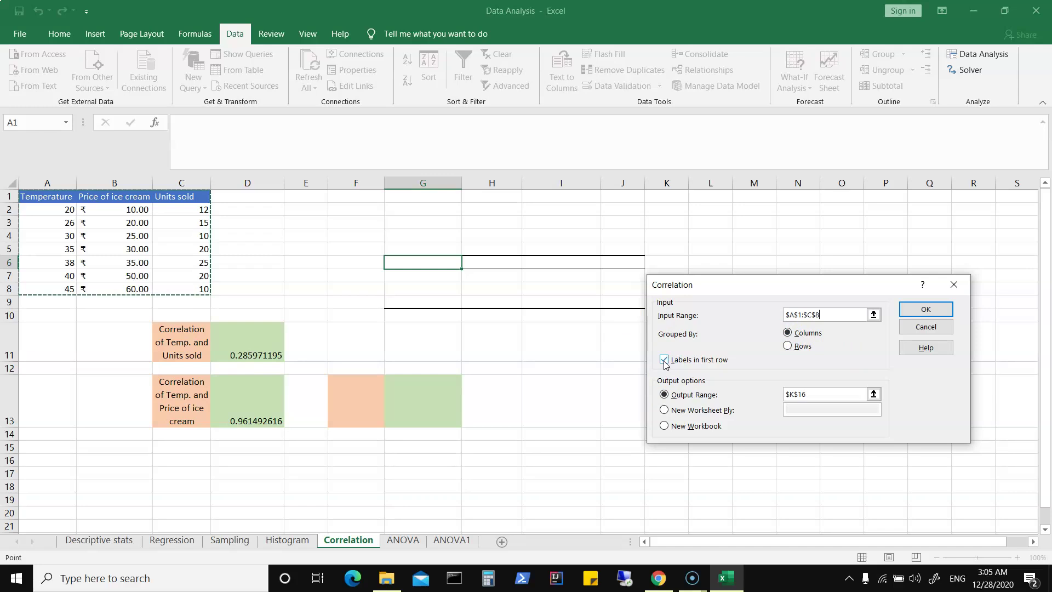
pyautogui.click(814, 395)
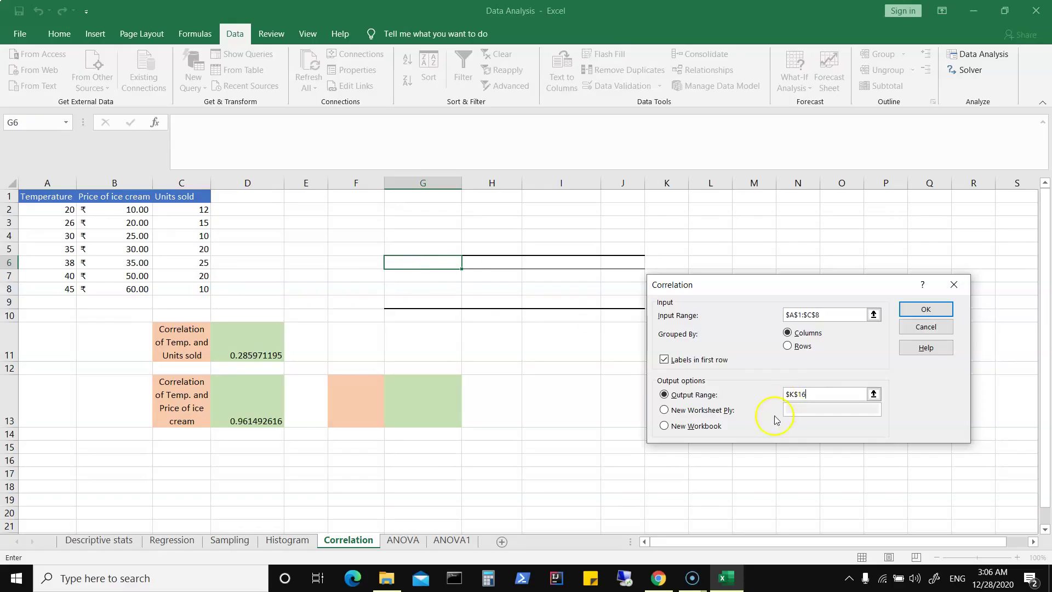
# Output the correlation matrix at K16 and widen column K so its labels fit.
pyautogui.click(922, 310)
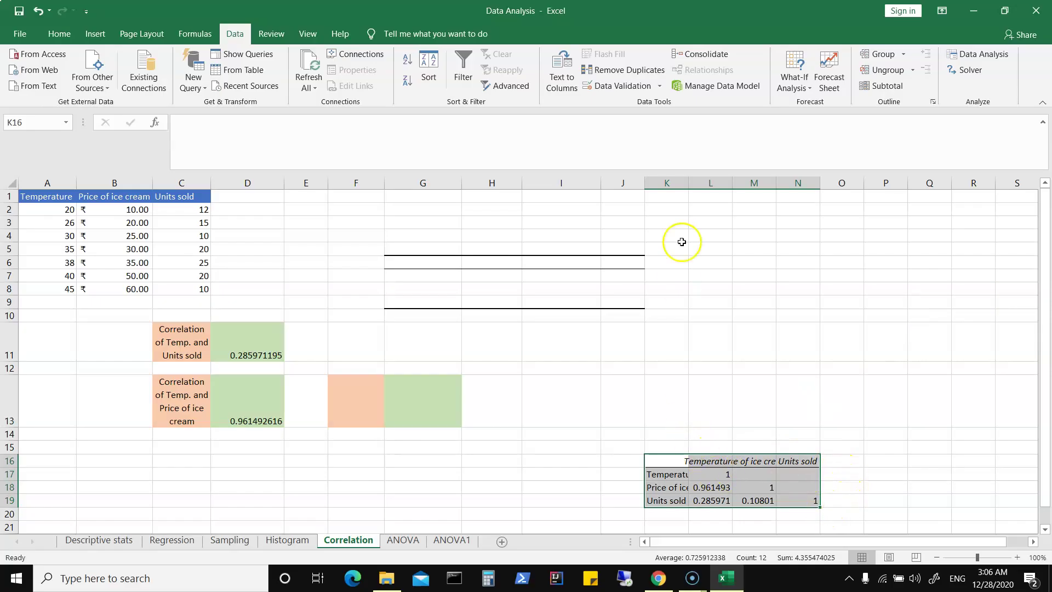
pyautogui.moveTo(689, 182); pyautogui.dragTo(1000, 188)
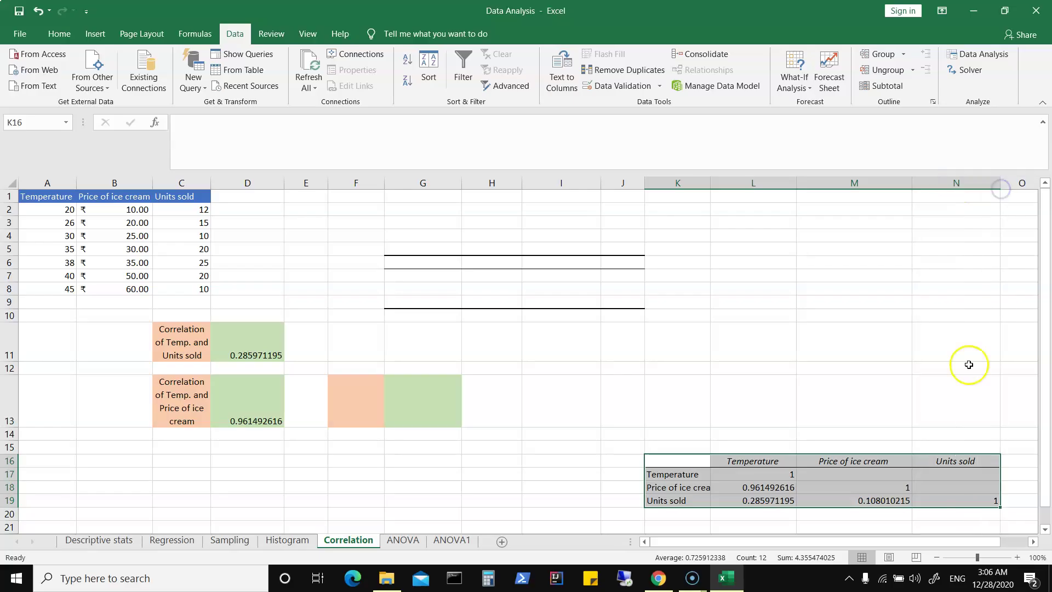
pyautogui.click(876, 499)
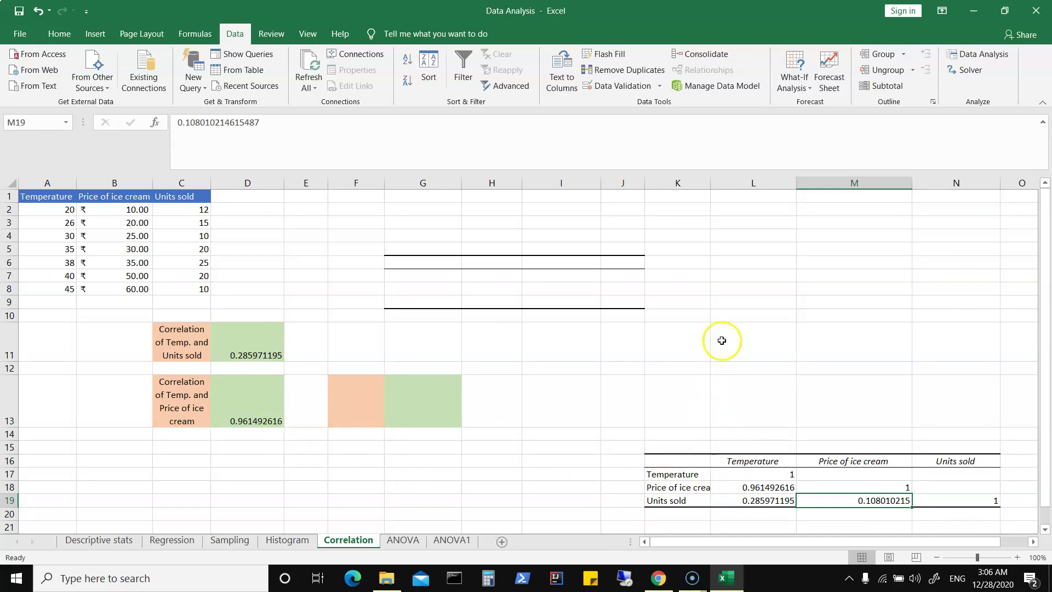
pyautogui.moveTo(710, 182); pyautogui.dragTo(725, 181)
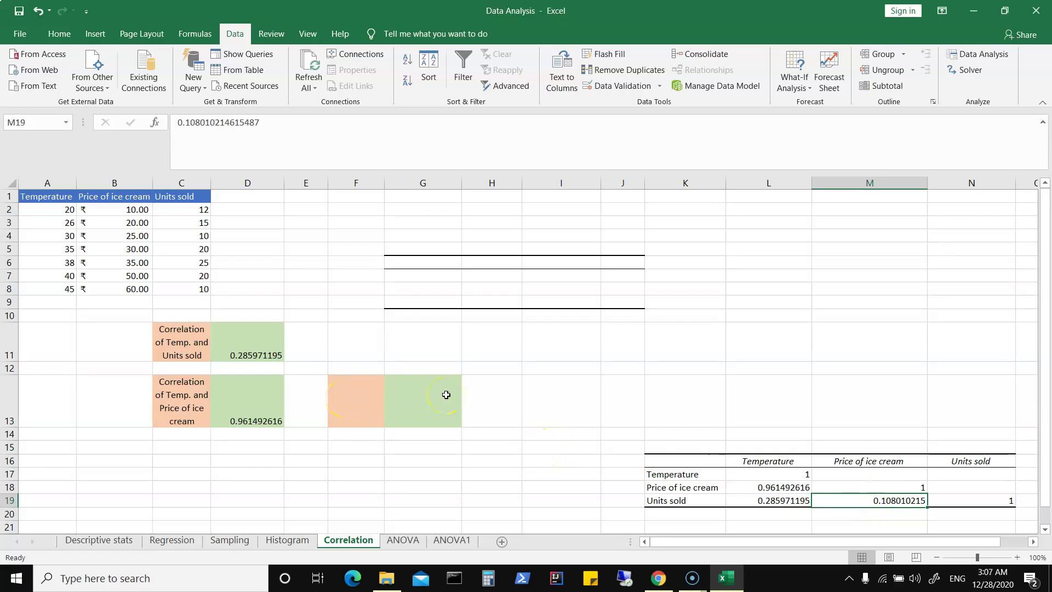
# Review the CORREL formulas in D11 and D13, then go to the Sampling sheet.
pyautogui.click(238, 347)
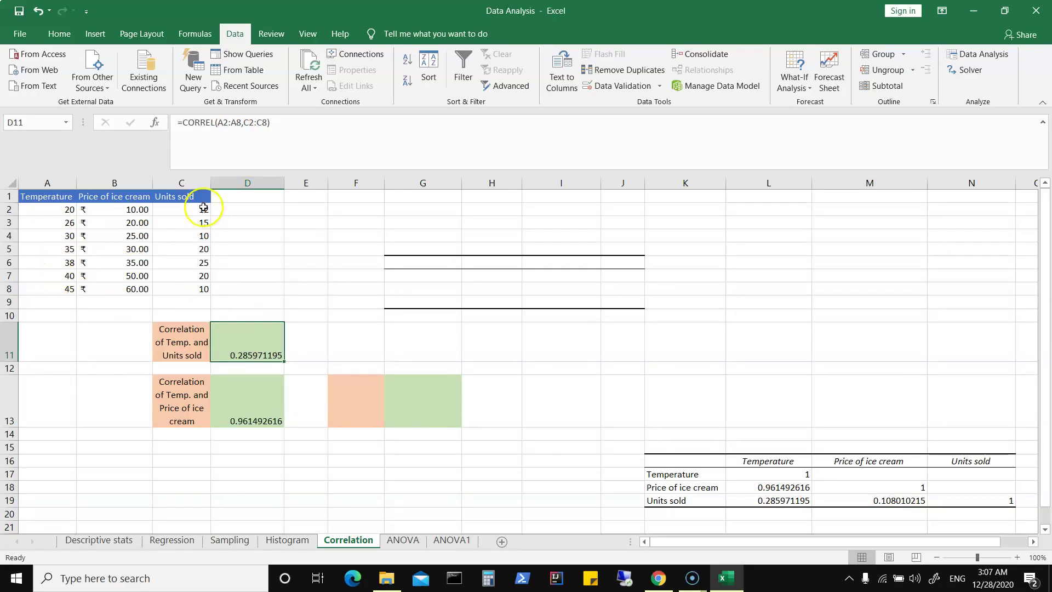
pyautogui.click(265, 419)
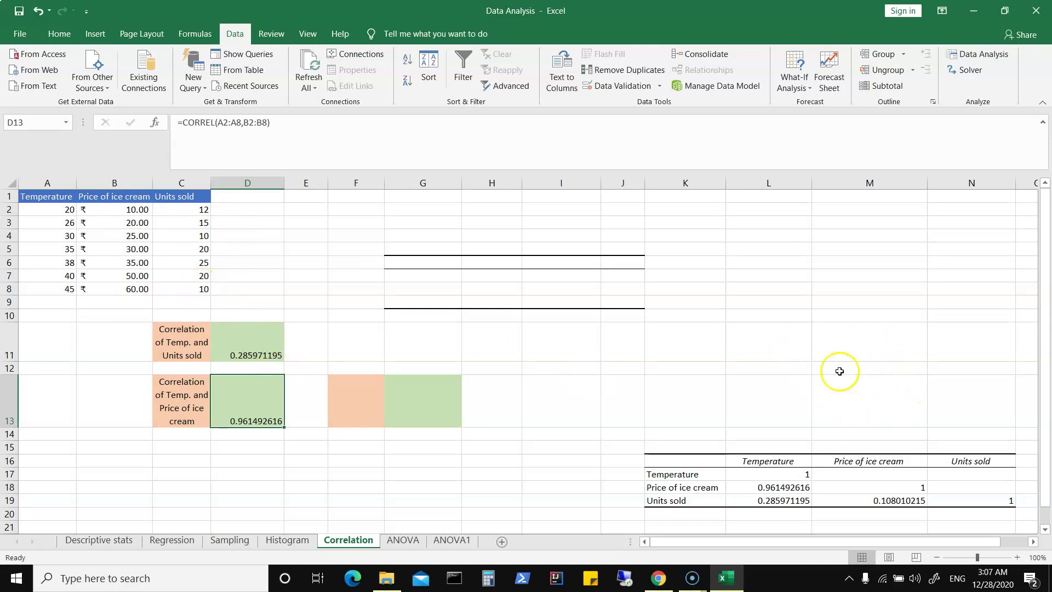
pyautogui.click(402, 542)
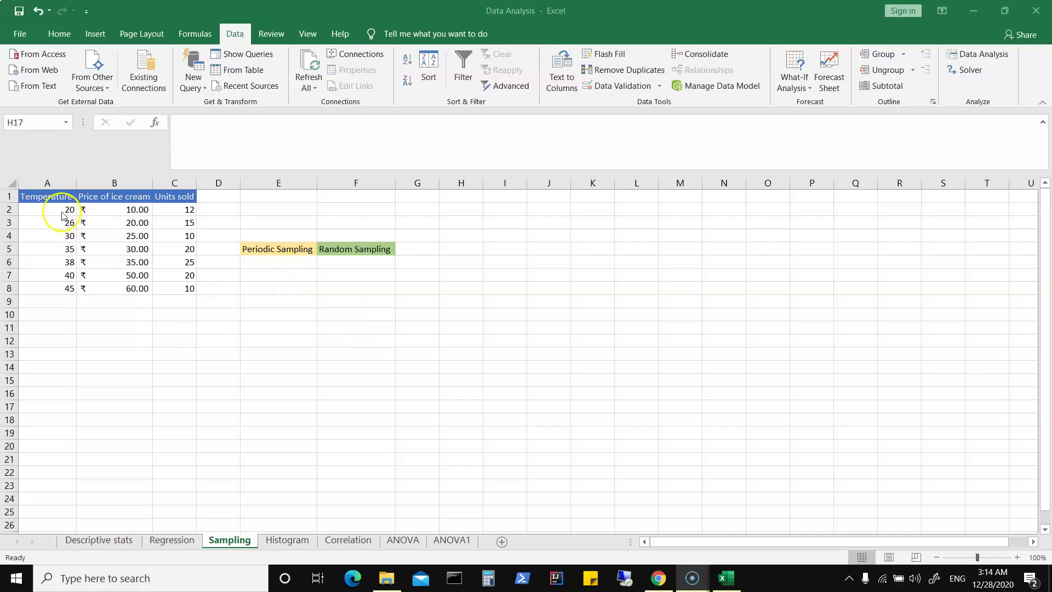
pyautogui.moveTo(47, 210); pyautogui.dragTo(42, 287)
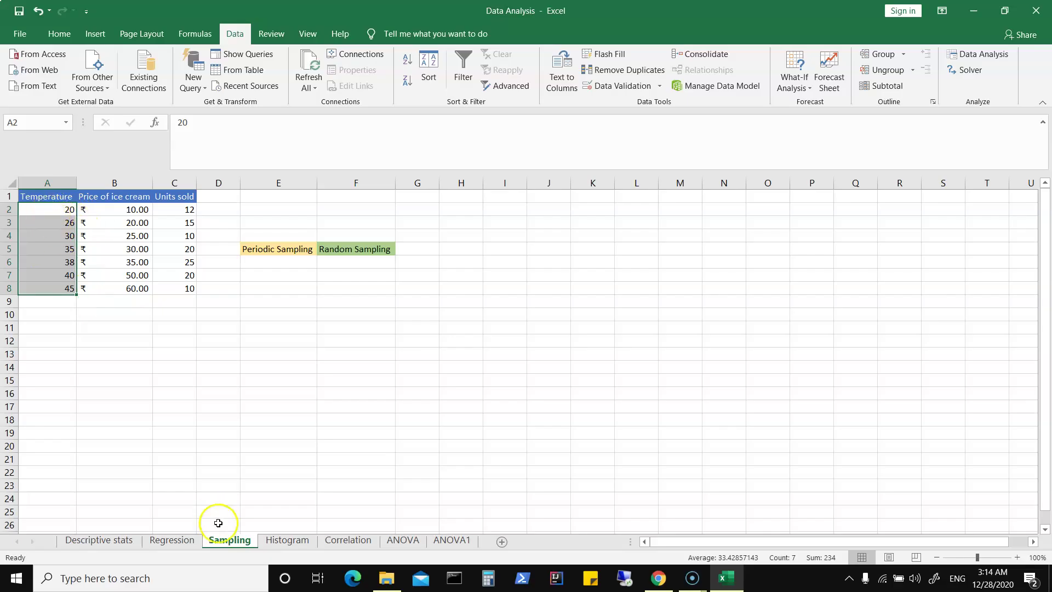
pyautogui.click(175, 385)
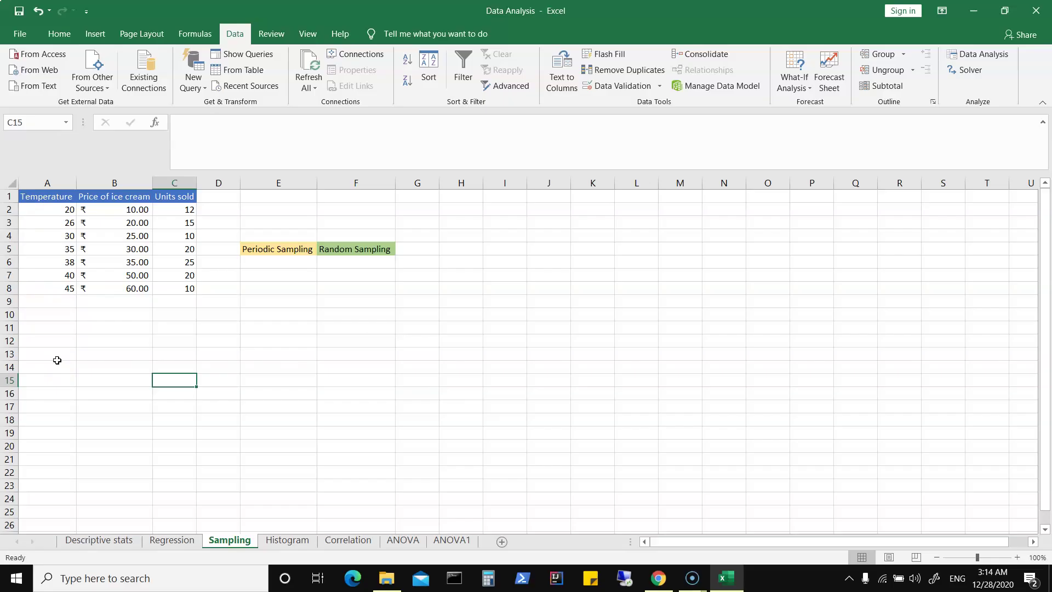
pyautogui.moveTo(43, 208); pyautogui.dragTo(45, 293)
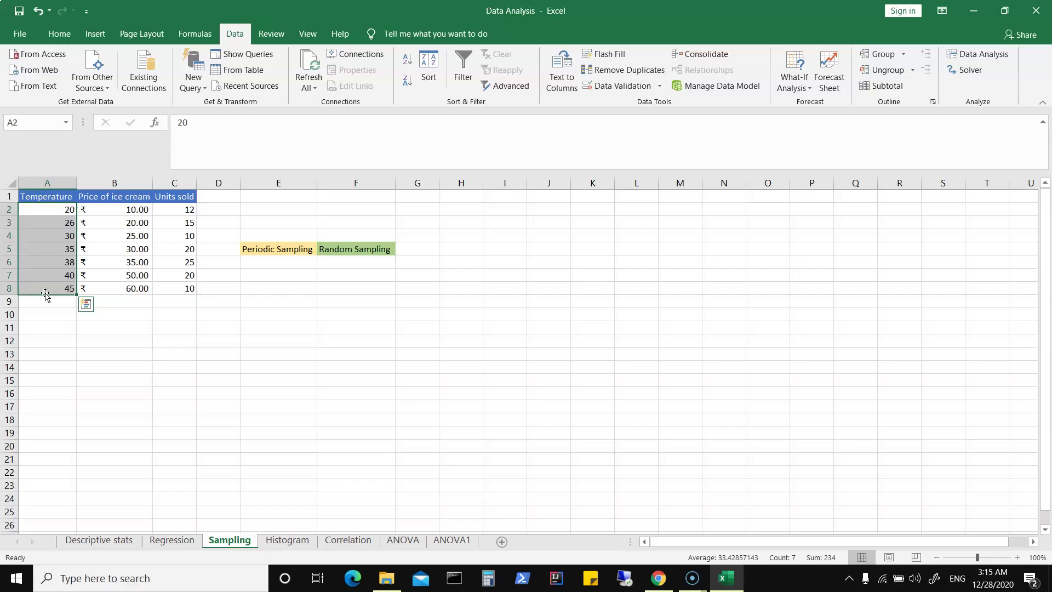
pyautogui.click(264, 262)
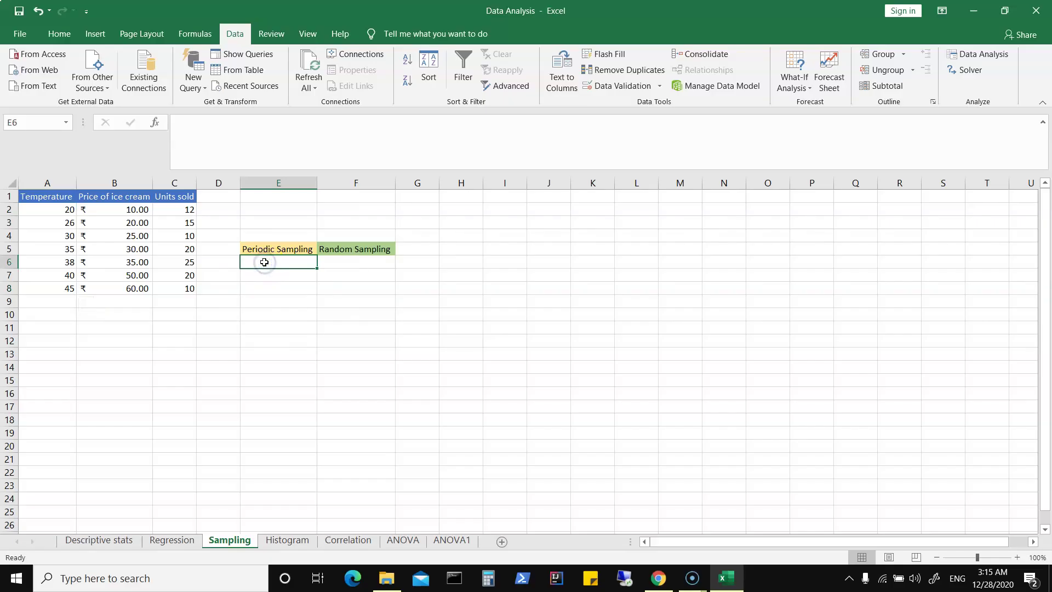
# Start the Sampling tool with input range A1:A8 and first-row labels.
pyautogui.click(993, 54)
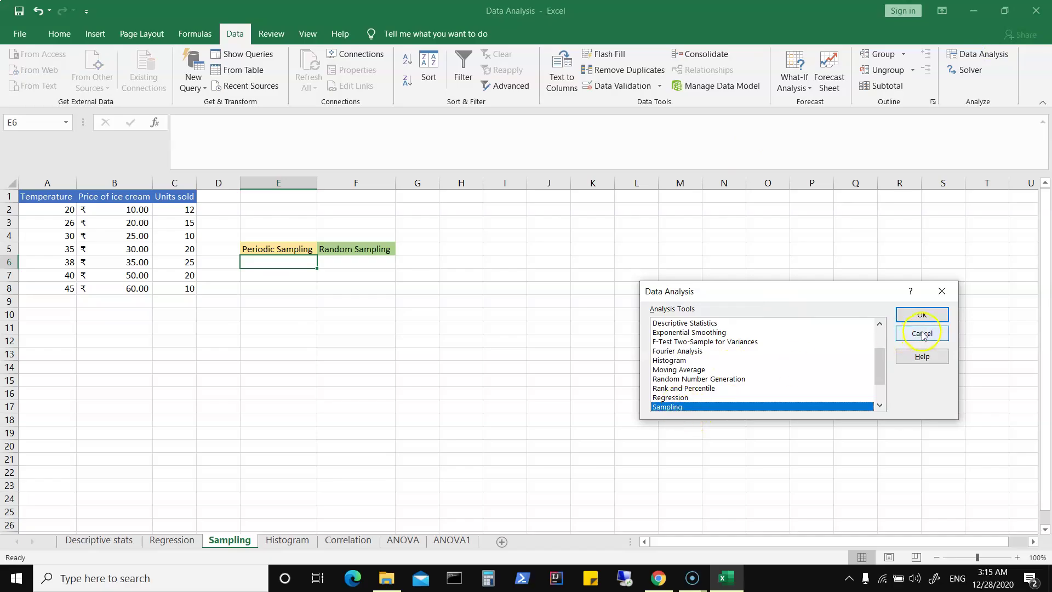
pyautogui.click(922, 314)
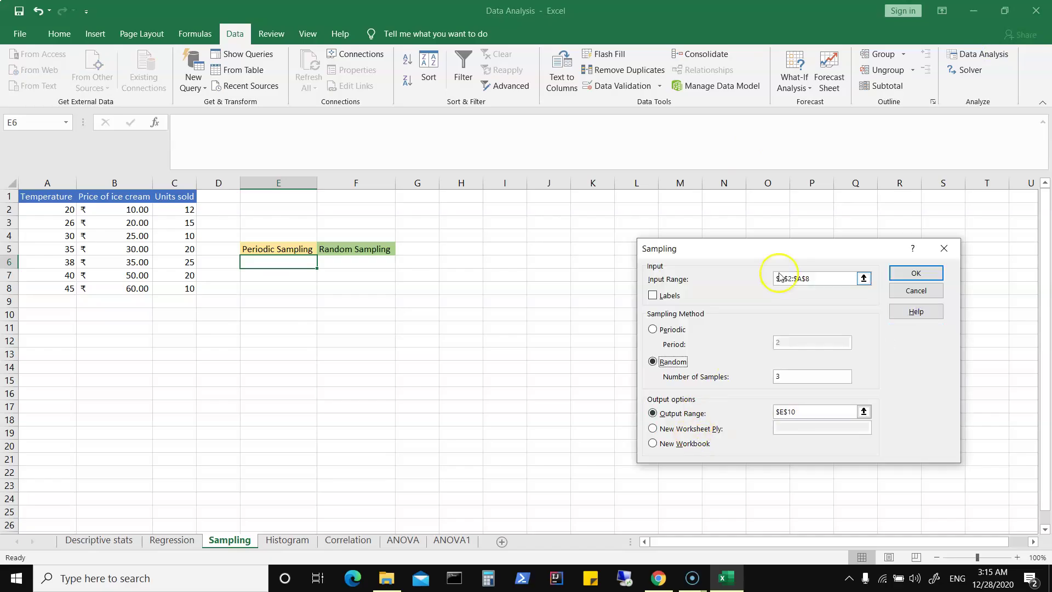
pyautogui.click(836, 272)
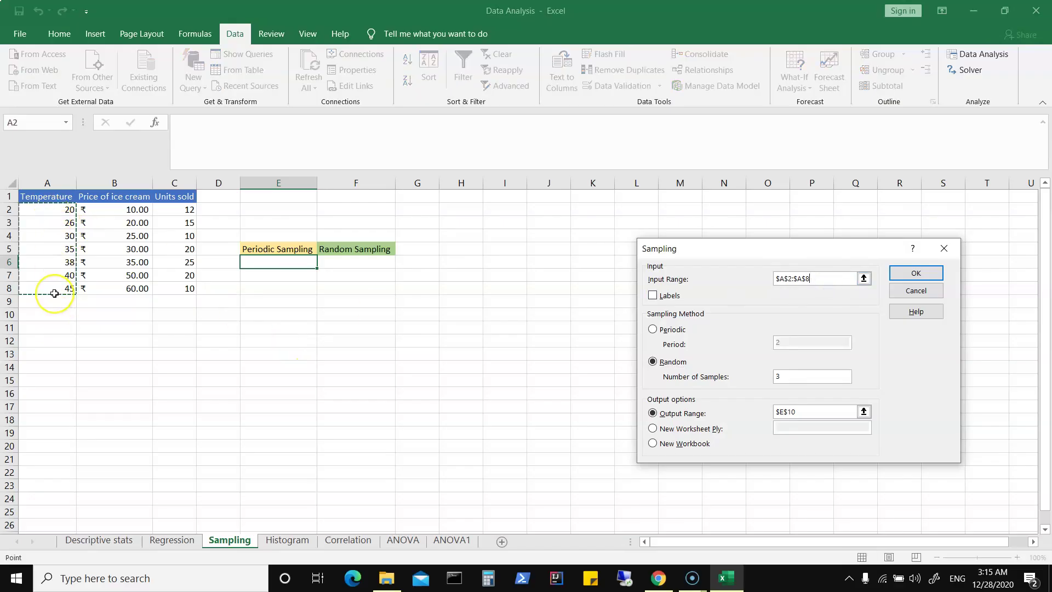
pyautogui.click(43, 196)
pyautogui.moveTo(44, 196); pyautogui.dragTo(47, 290)
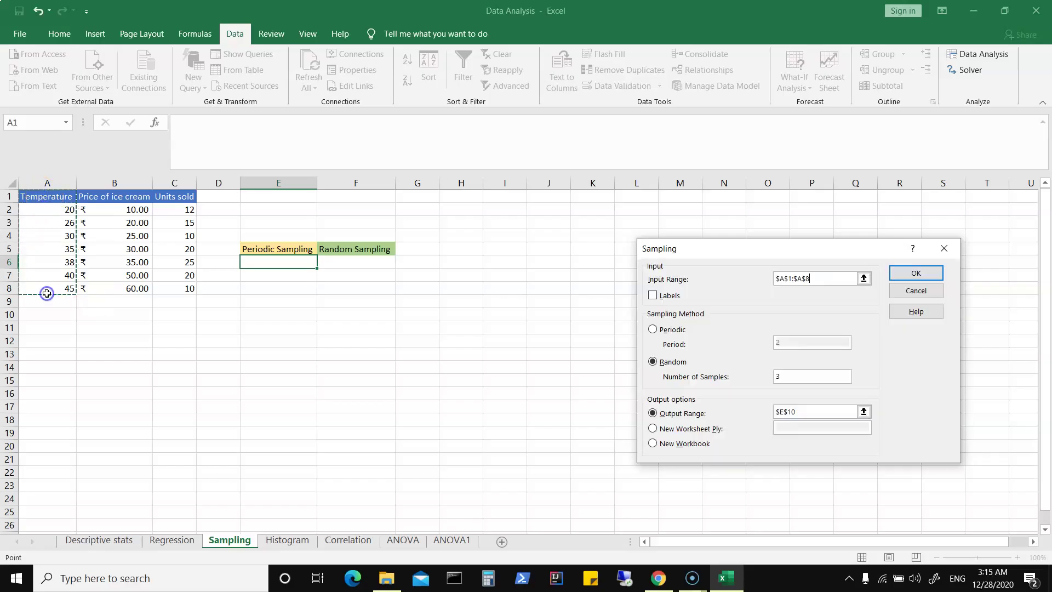
pyautogui.click(652, 295)
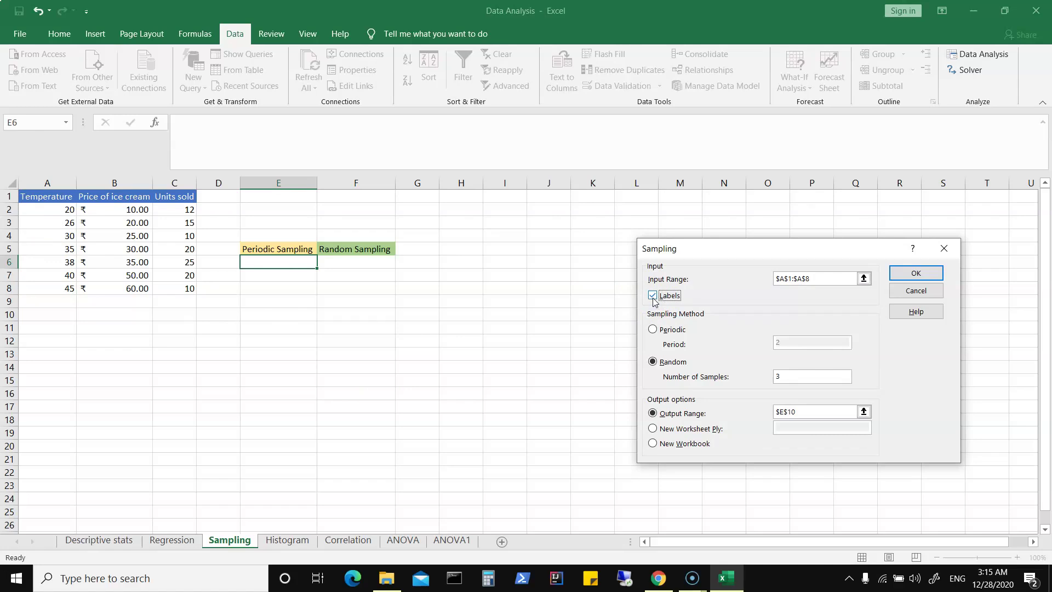
# Sample periodically with period 5, output to E6, and run it.
pyautogui.click(654, 330)
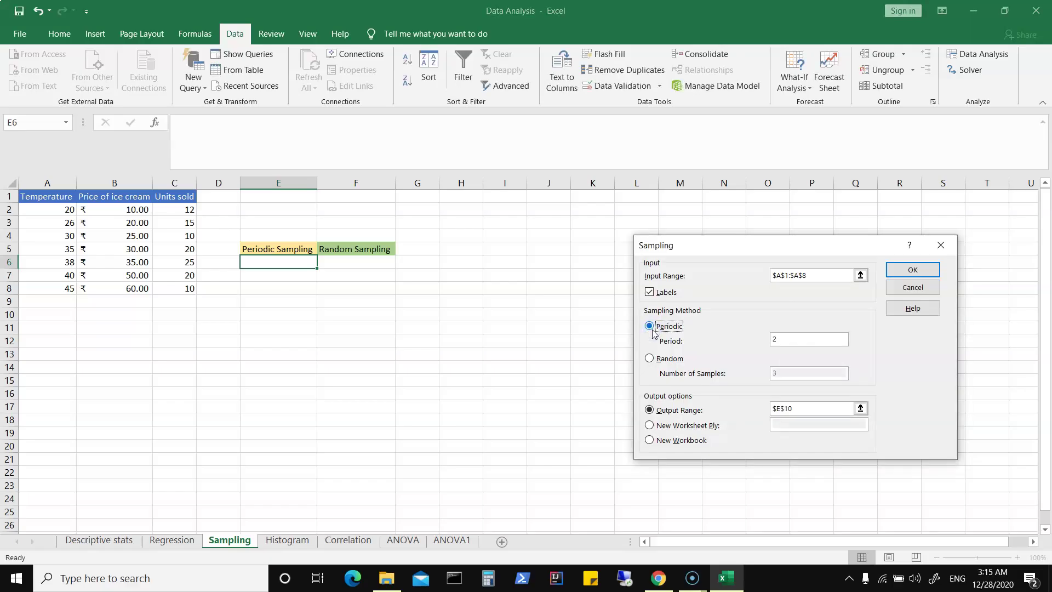
pyautogui.click(788, 342)
pyautogui.doubleClick(785, 341)
pyautogui.write('5')
pyautogui.click(808, 407)
pyautogui.click(277, 262)
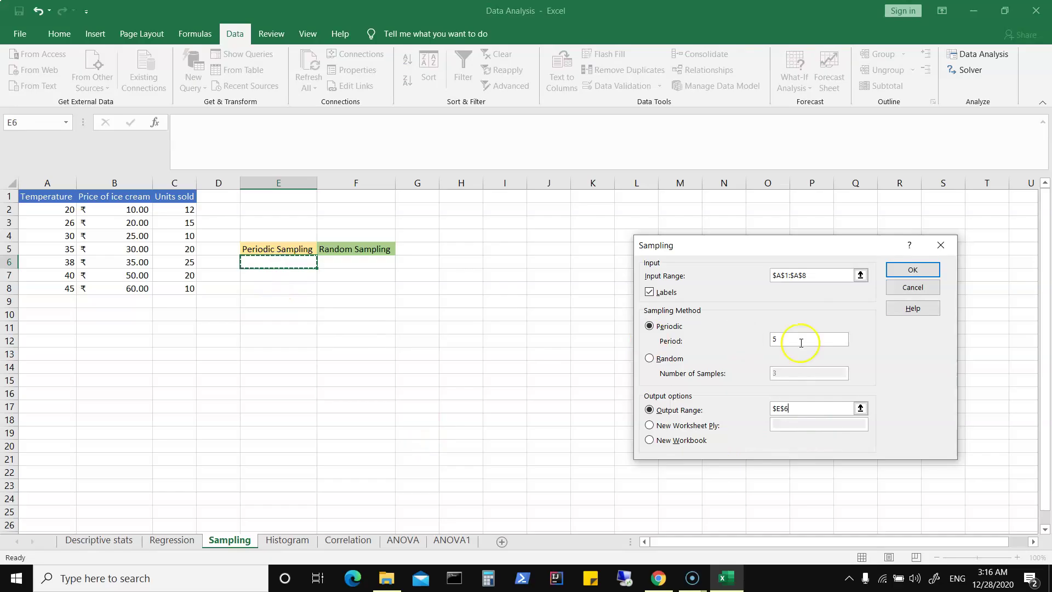
pyautogui.click(925, 269)
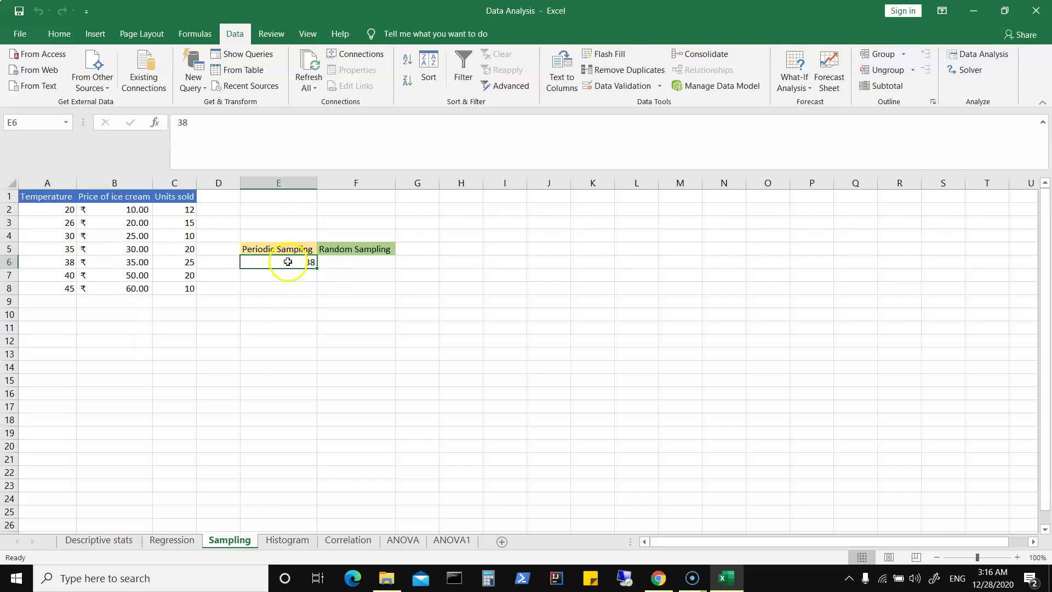
# Rerun Sampling with period 2, overwrite E6, and check the 26, 35, 40 sample against the source temperatures.
pyautogui.click(993, 57)
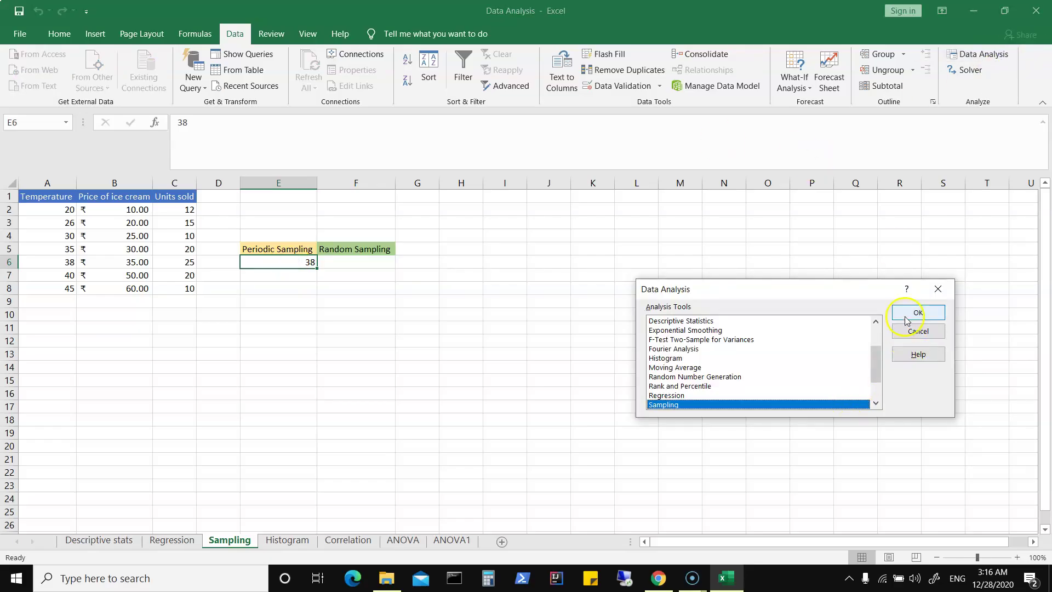
pyautogui.click(905, 315)
pyautogui.press('BackSpace')
pyautogui.write('2')
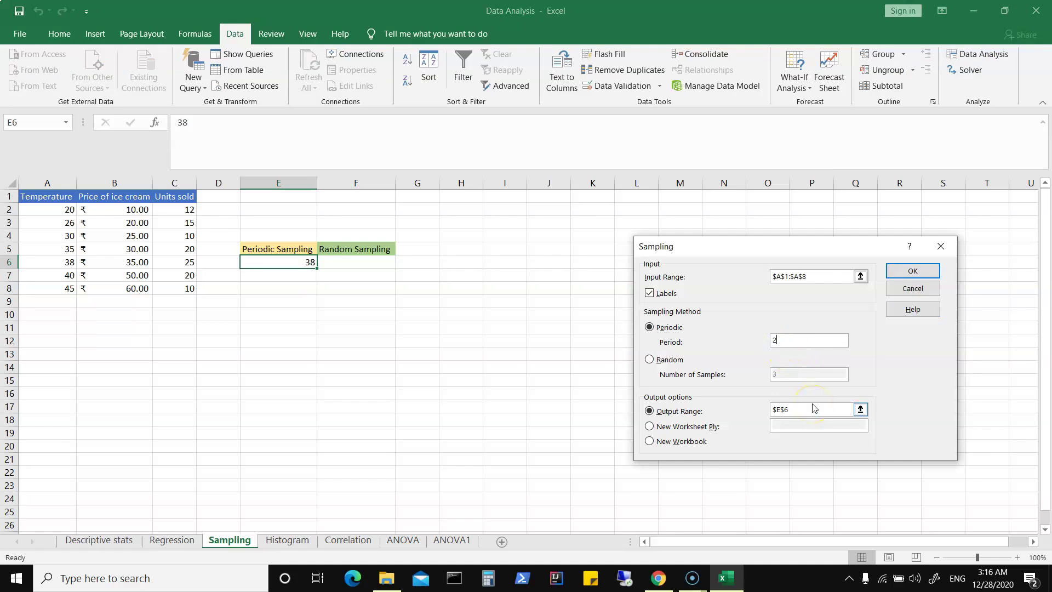
pyautogui.click(903, 274)
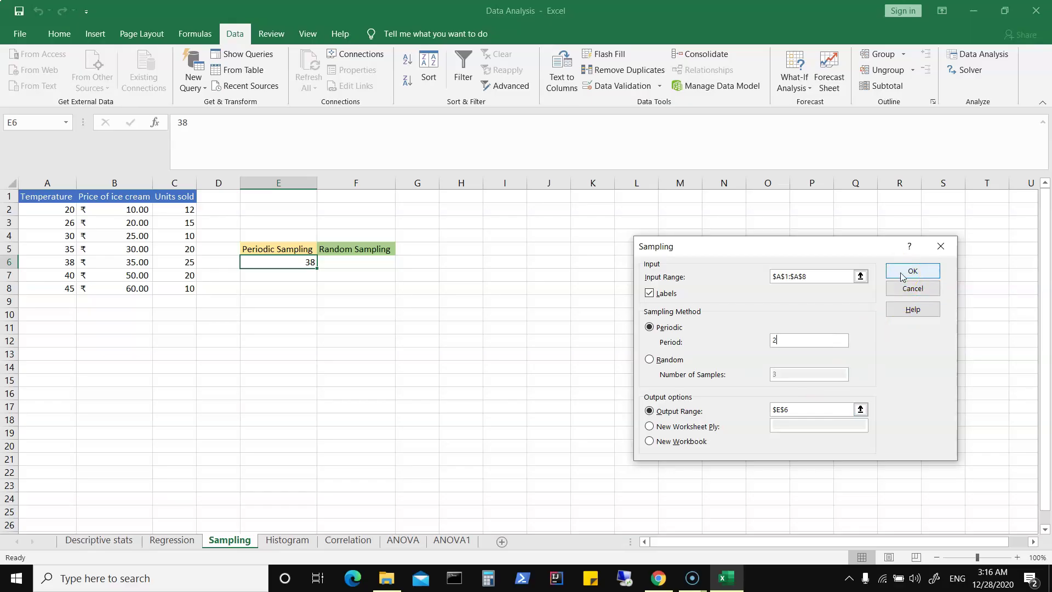
pyautogui.click(903, 274)
pyautogui.click(480, 328)
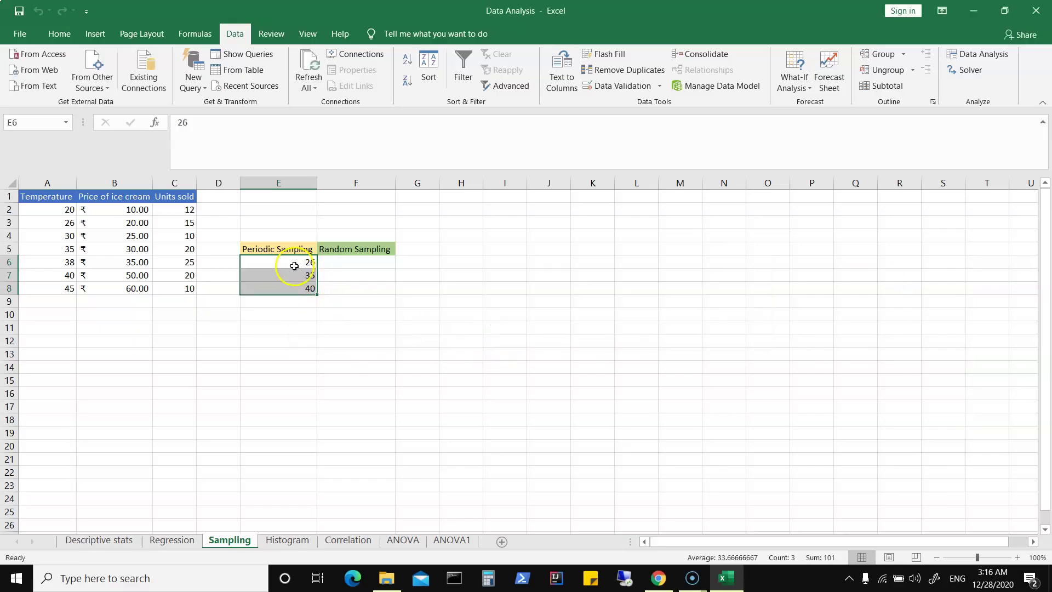
pyautogui.click(294, 265)
pyautogui.moveTo(68, 208); pyautogui.dragTo(65, 275)
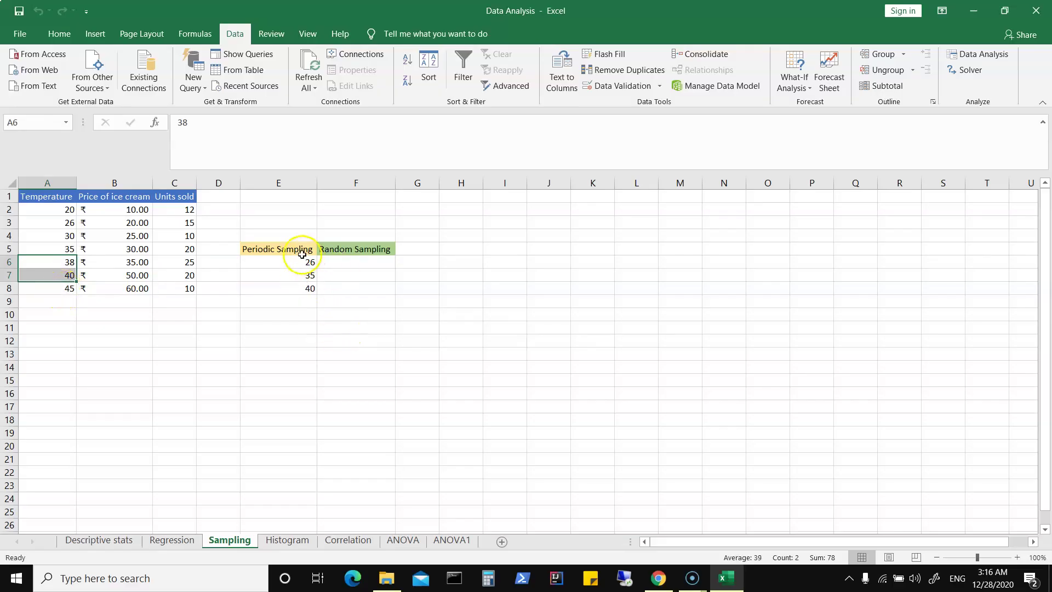
# Set up the Sampling tool for a random sample of 3 temperatures.
pyautogui.click(376, 250)
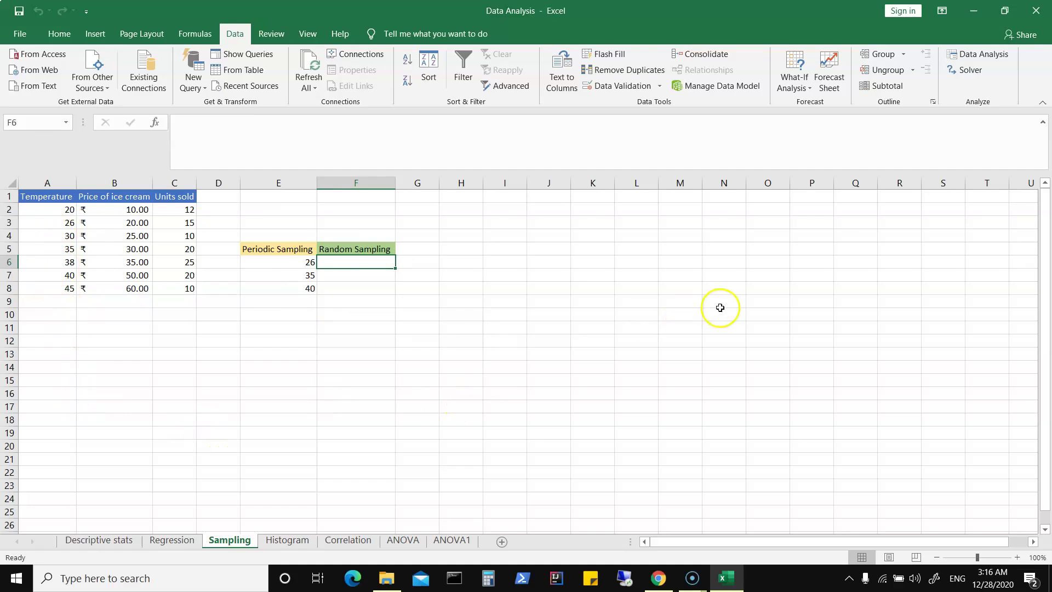
pyautogui.click(995, 57)
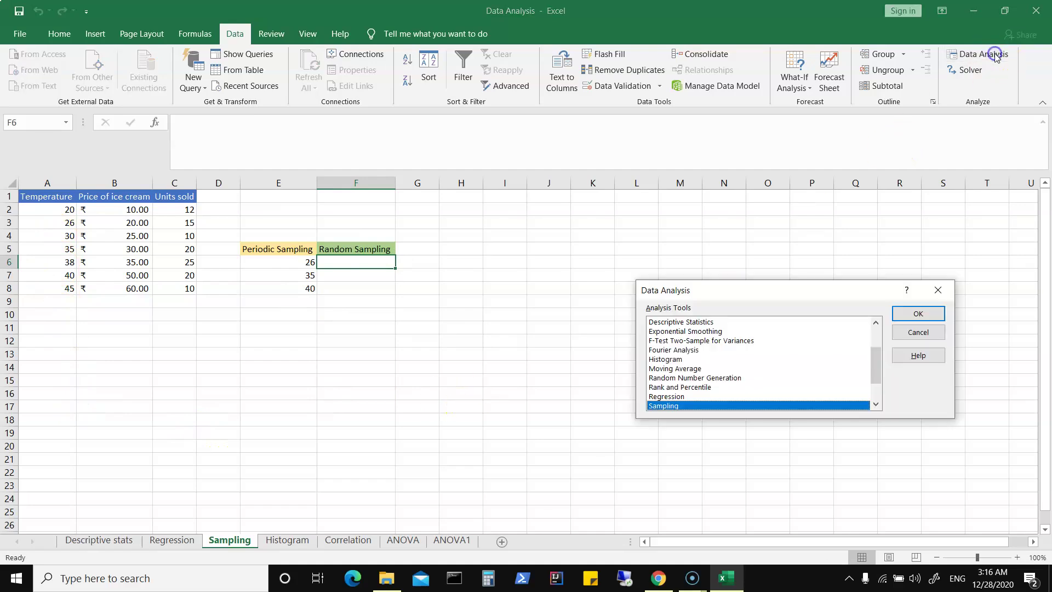
pyautogui.click(918, 313)
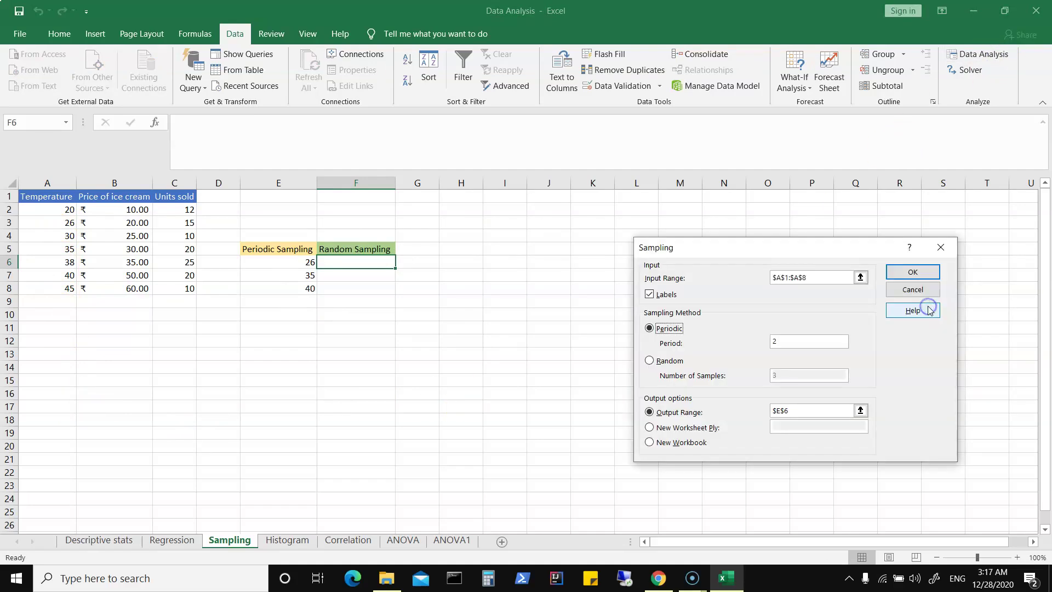
pyautogui.click(650, 361)
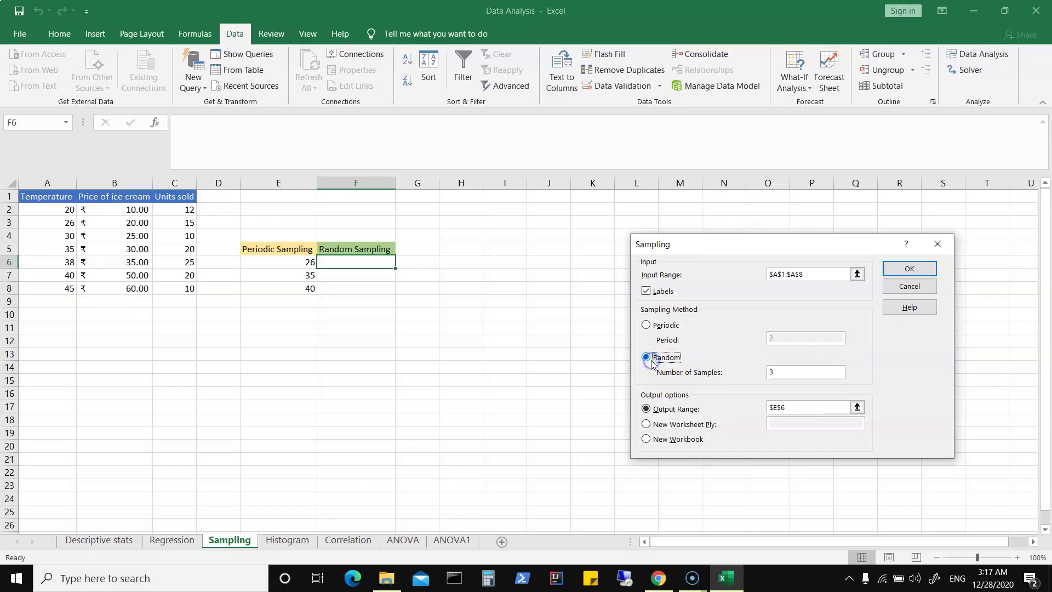
pyautogui.click(786, 372)
pyautogui.write('3')
pyautogui.click(910, 271)
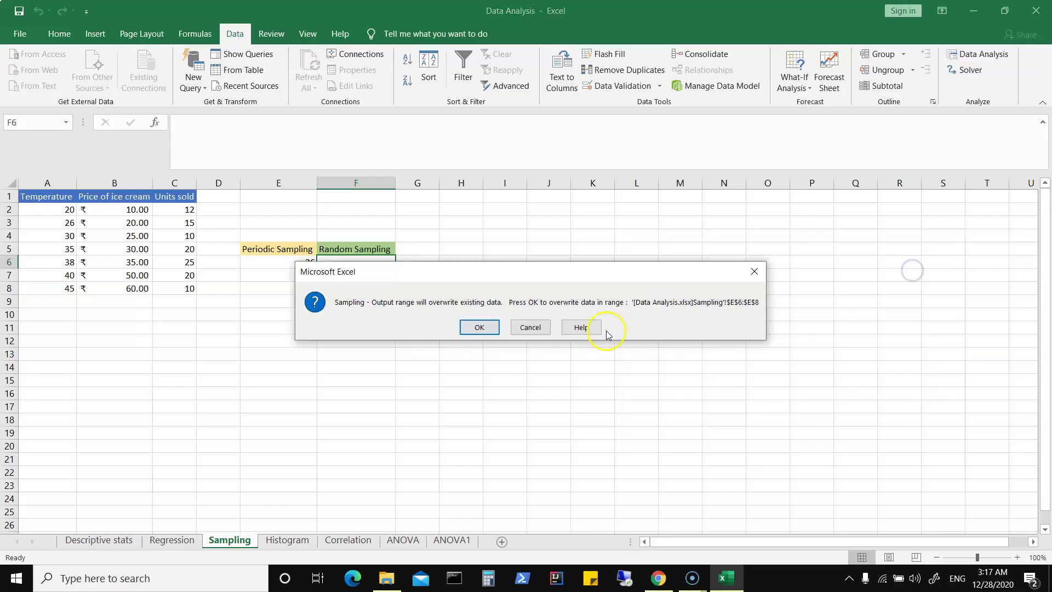
# Keep the periodic samples and send the random sample to F6, giving 30, 20 and 35.
pyautogui.click(529, 327)
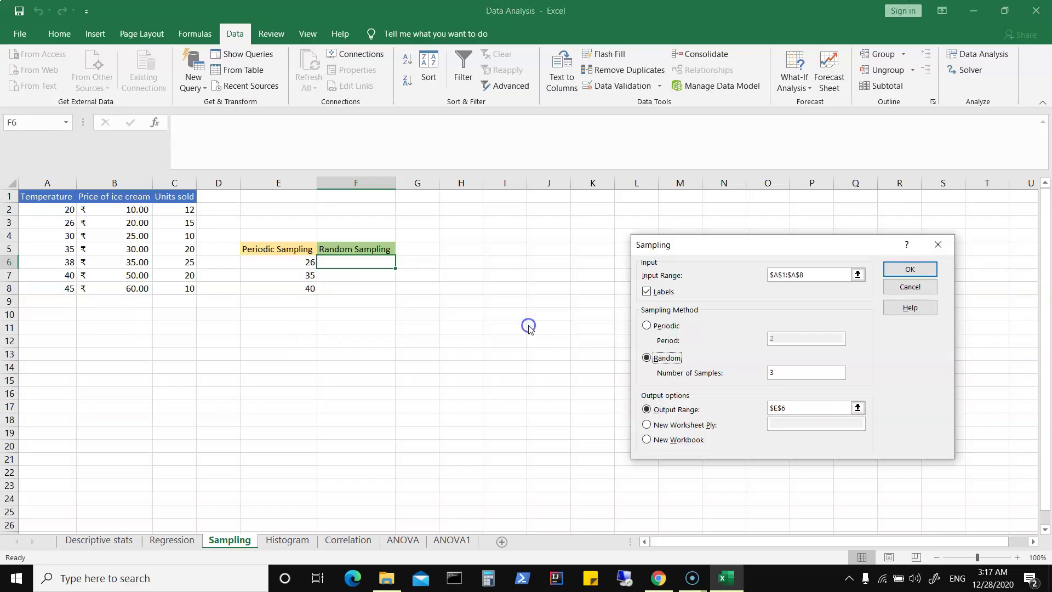
pyautogui.doubleClick(794, 410)
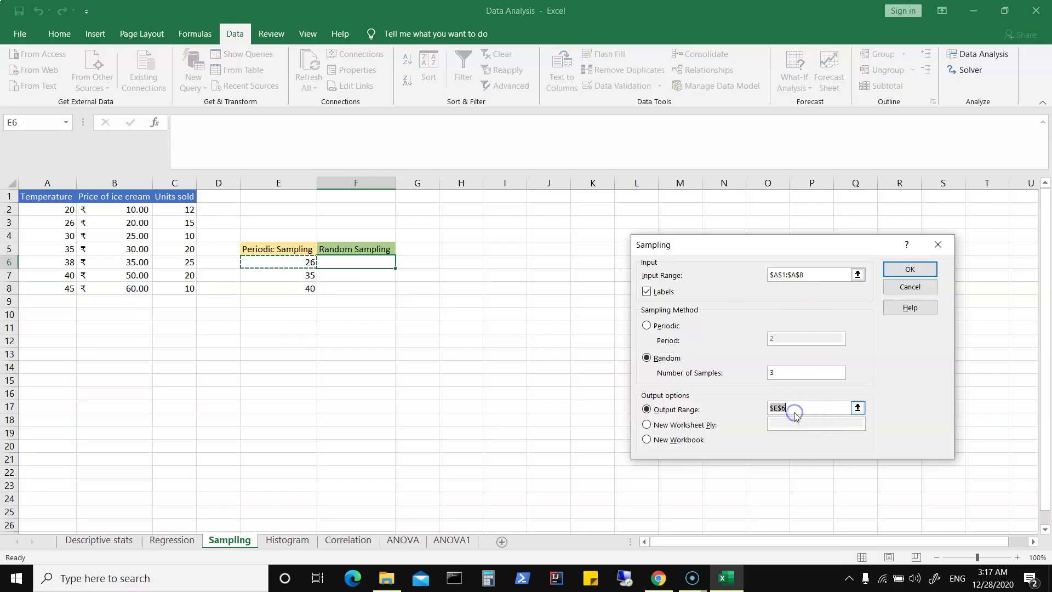
pyautogui.click(364, 265)
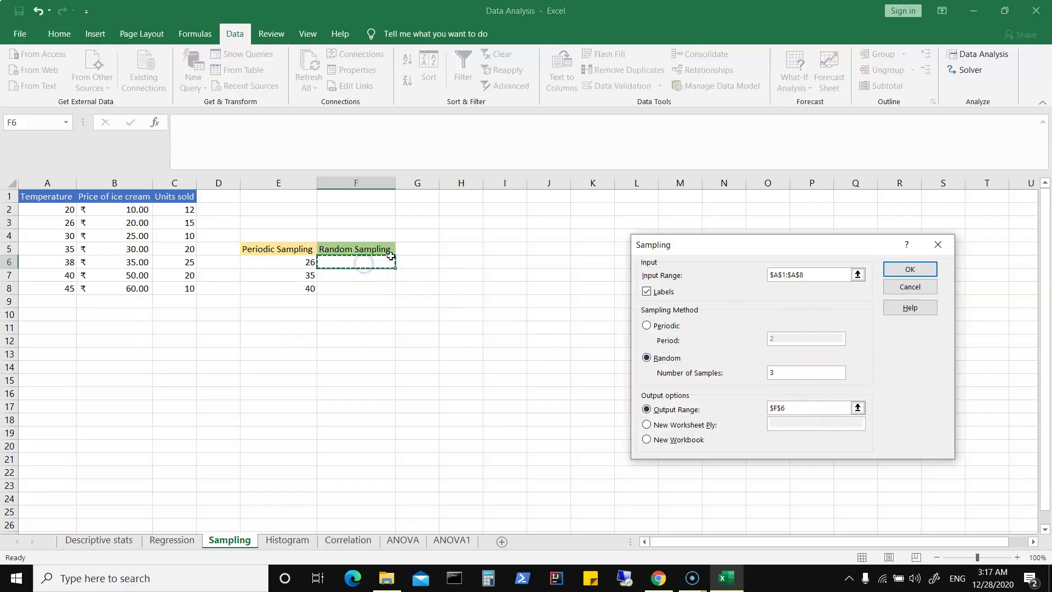
pyautogui.click(922, 267)
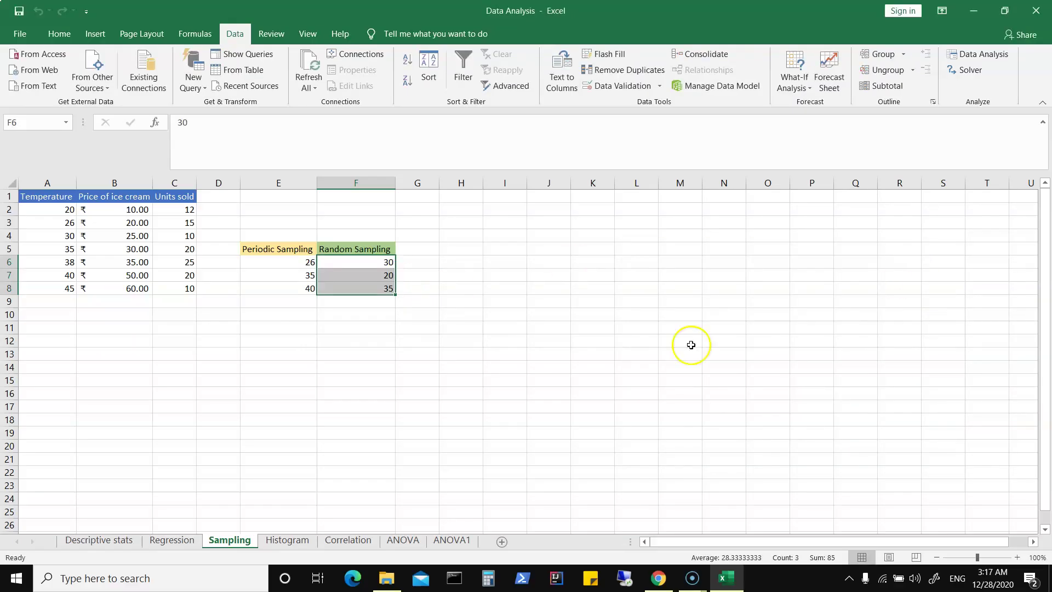